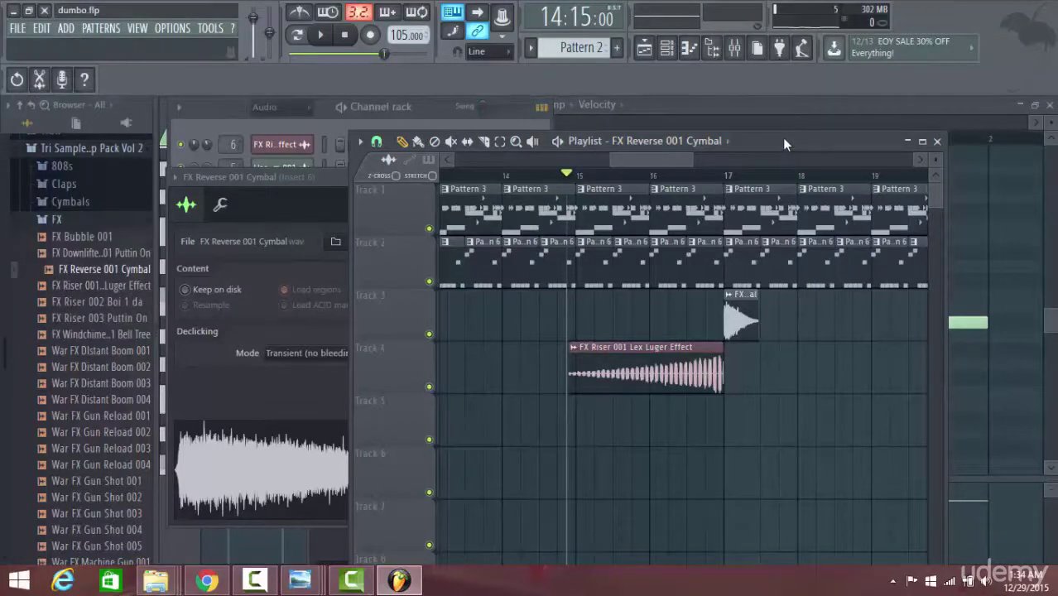
# Create Pattern 7 as the next empty pattern and leave its default name
pyautogui.click(102, 28)
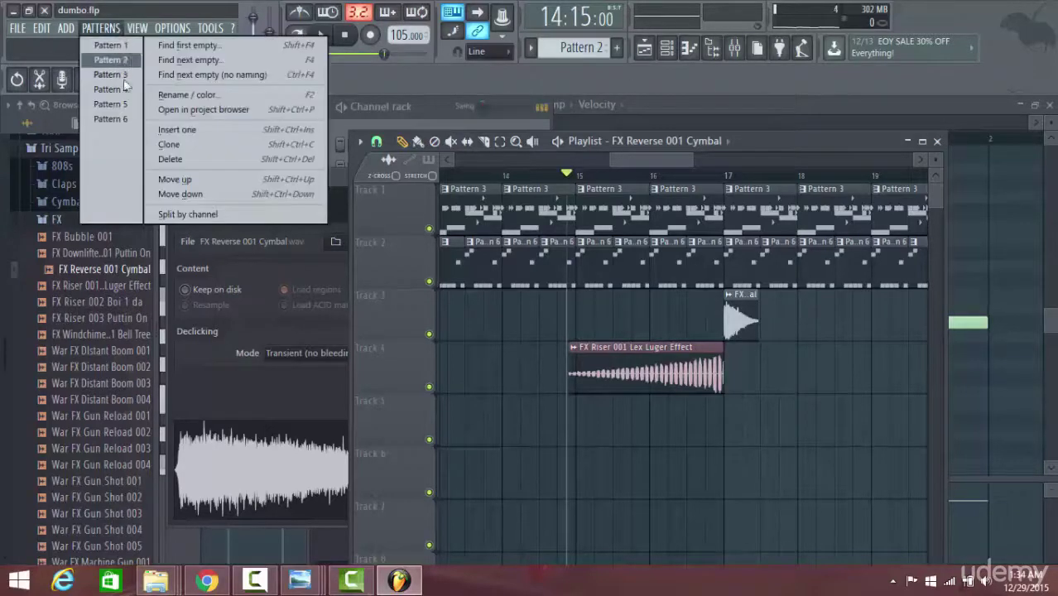
pyautogui.click(224, 58)
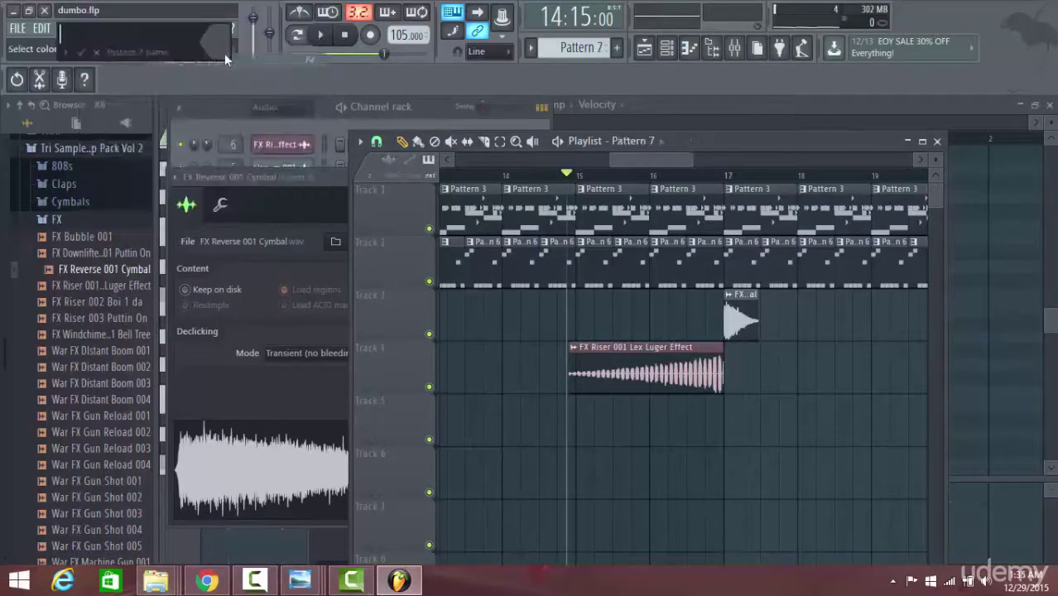
pyautogui.click(96, 52)
# Bring up the channel rack, show all channels and move the rack higher on the workspace
pyautogui.click(667, 47)
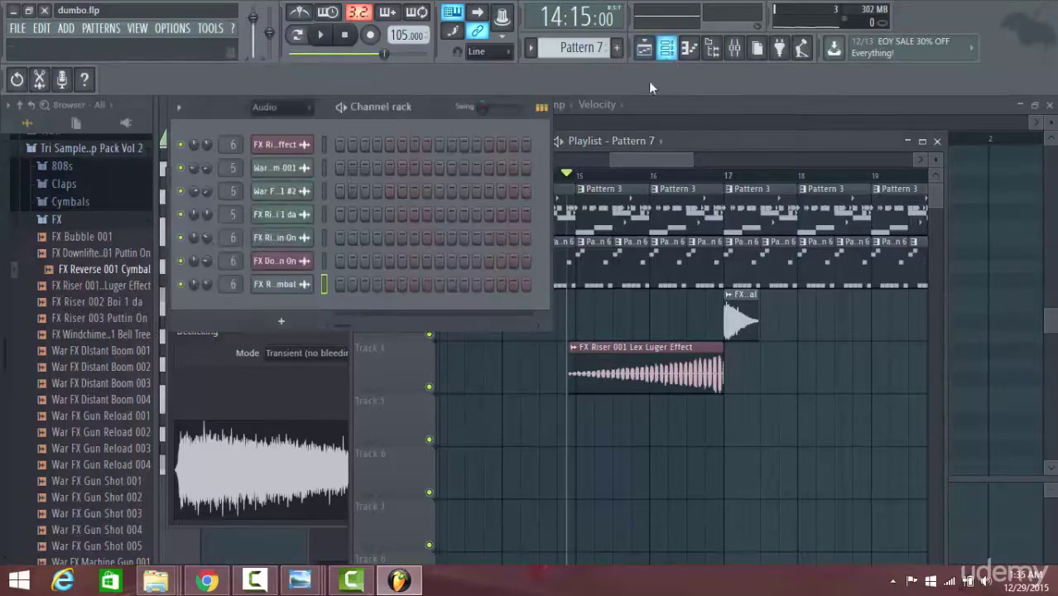
pyautogui.click(306, 108)
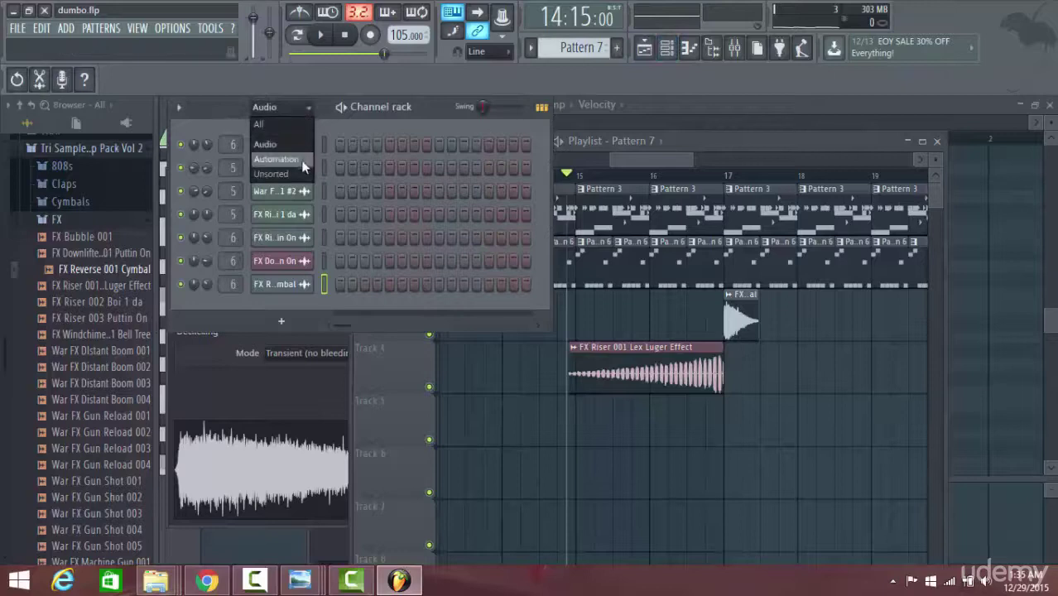
pyautogui.click(297, 129)
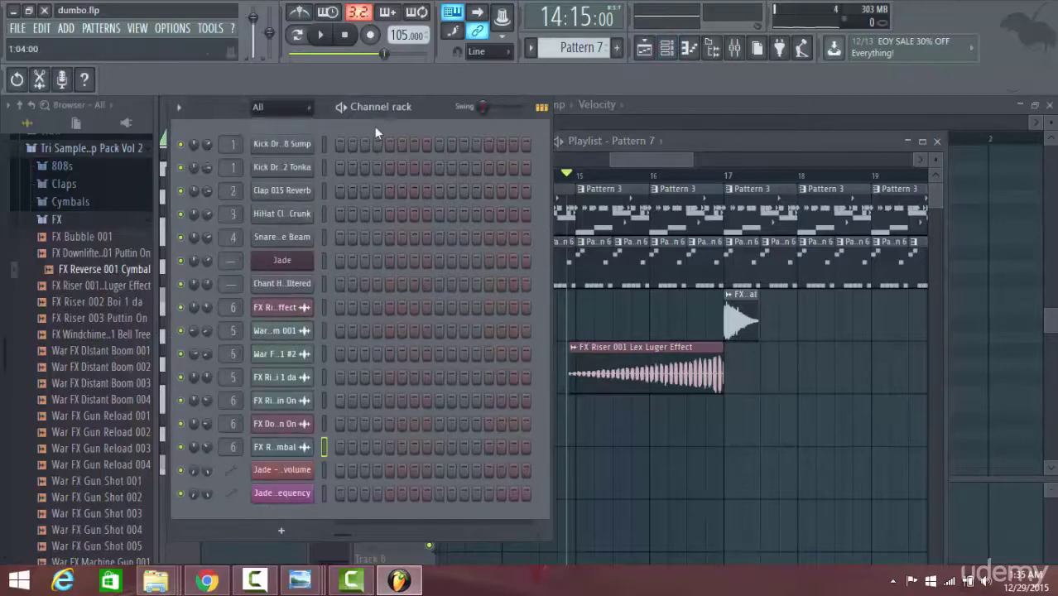
pyautogui.moveTo(433, 106); pyautogui.dragTo(436, 52)
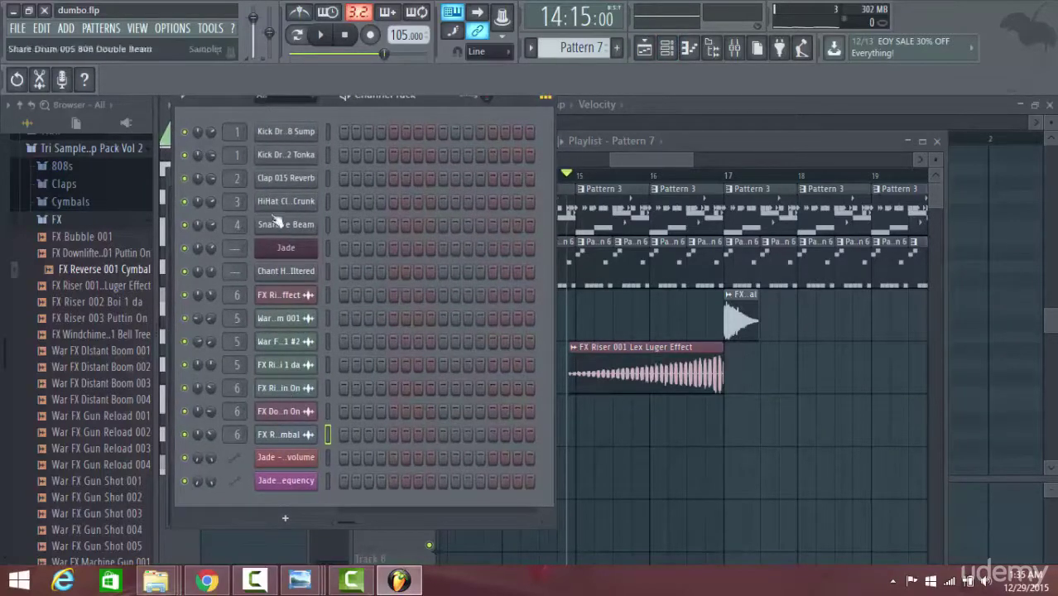
# Look through the Audio and Automation channel groups and filter the channel rack to Unsorted
pyautogui.click(306, 97)
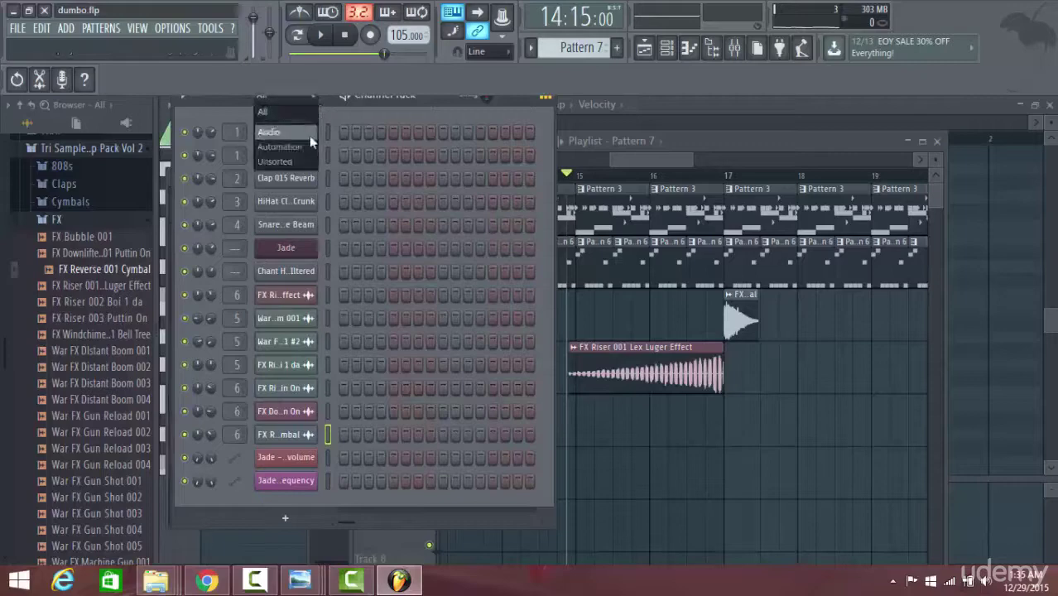
pyautogui.click(306, 123)
pyautogui.click(312, 96)
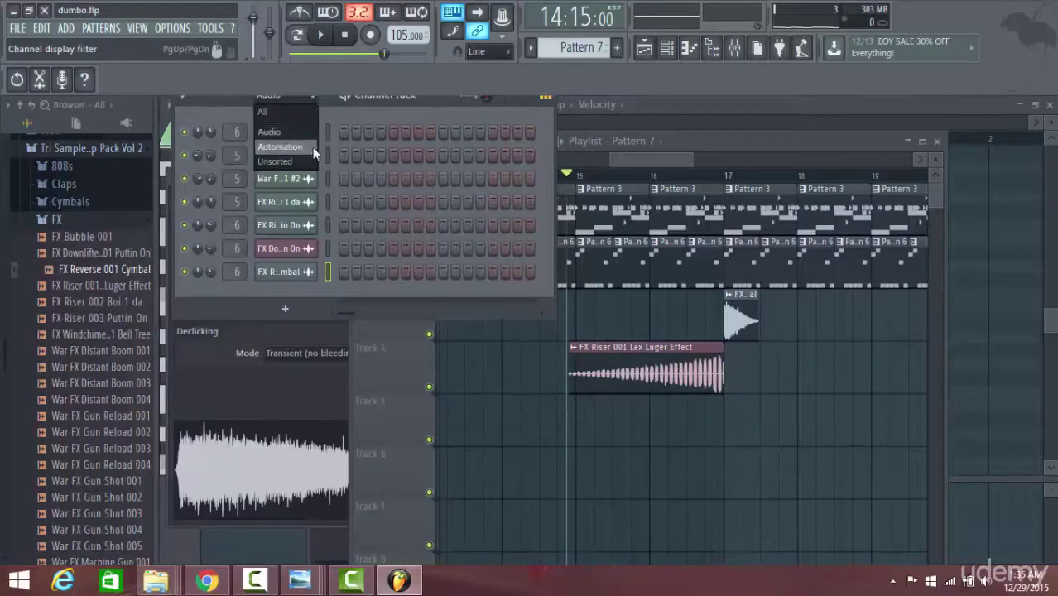
pyautogui.click(316, 139)
pyautogui.click(314, 99)
pyautogui.click(307, 162)
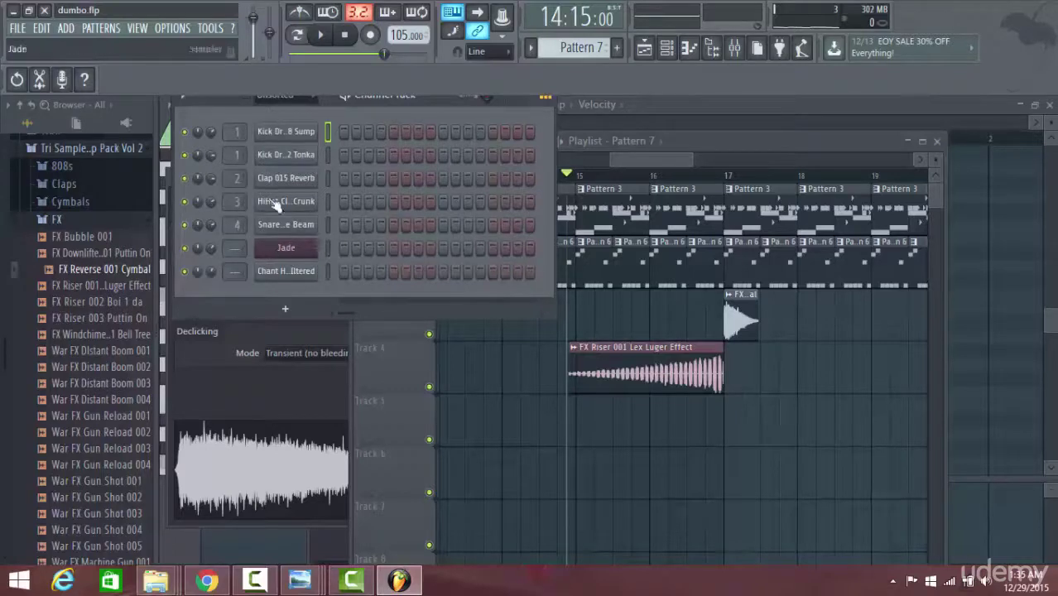
# Collapse the FX folder, open the 808s folder and audition samples from 808 Bass Cm Last 001 to 808 Bass Em Zone
pyautogui.click(88, 222)
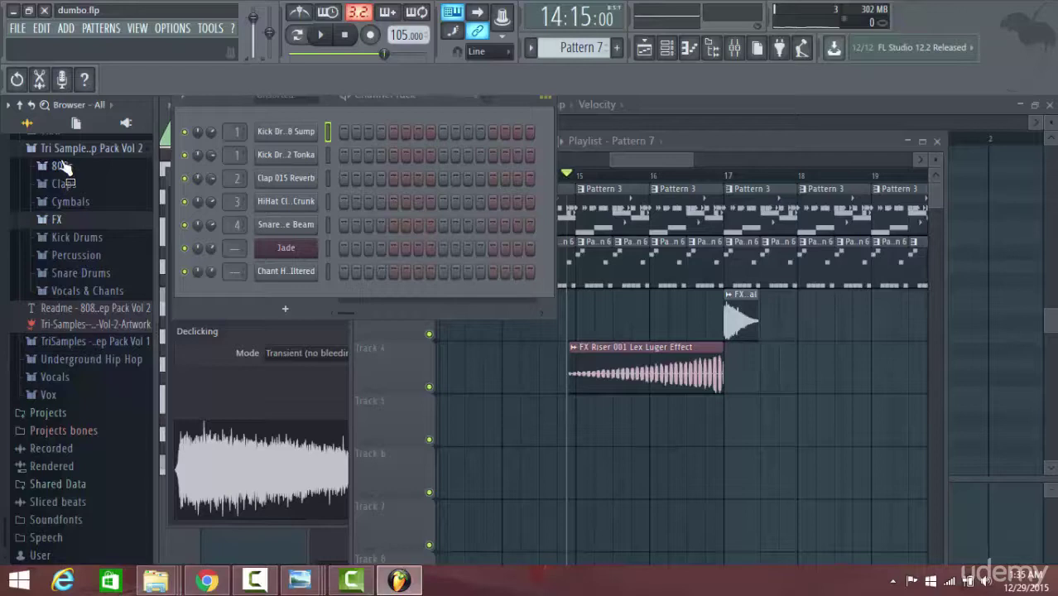
pyautogui.click(60, 166)
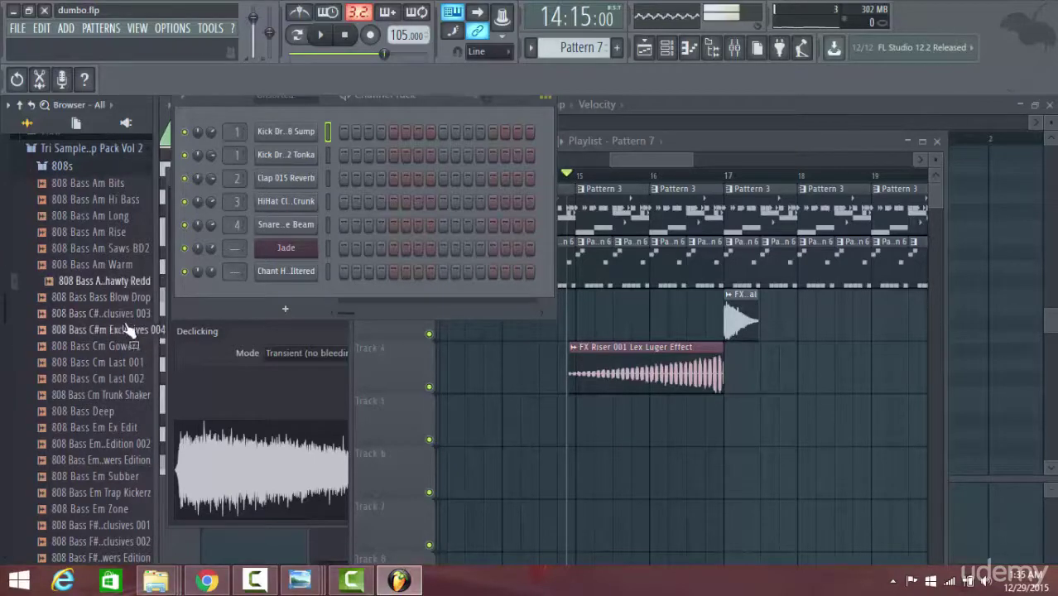
pyautogui.click(115, 363)
pyautogui.click(120, 380)
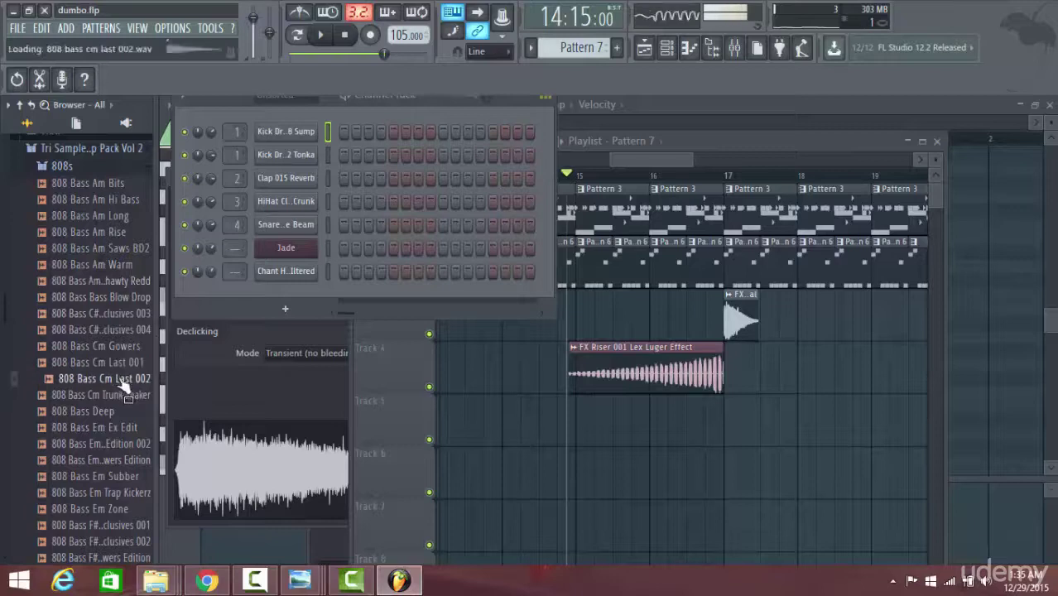
pyautogui.click(122, 396)
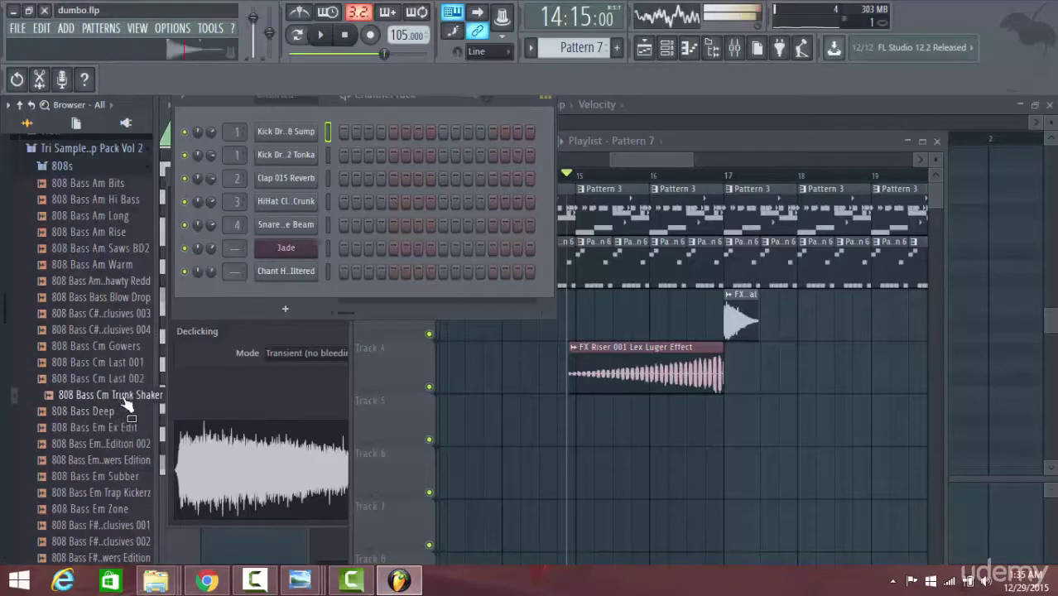
pyautogui.click(128, 412)
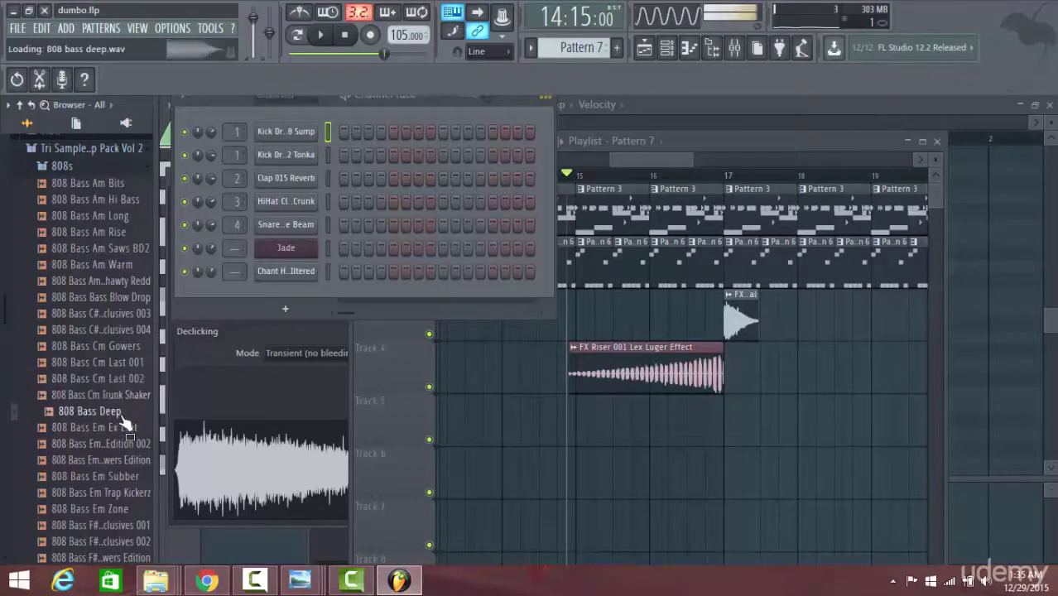
pyautogui.click(118, 428)
pyautogui.click(113, 461)
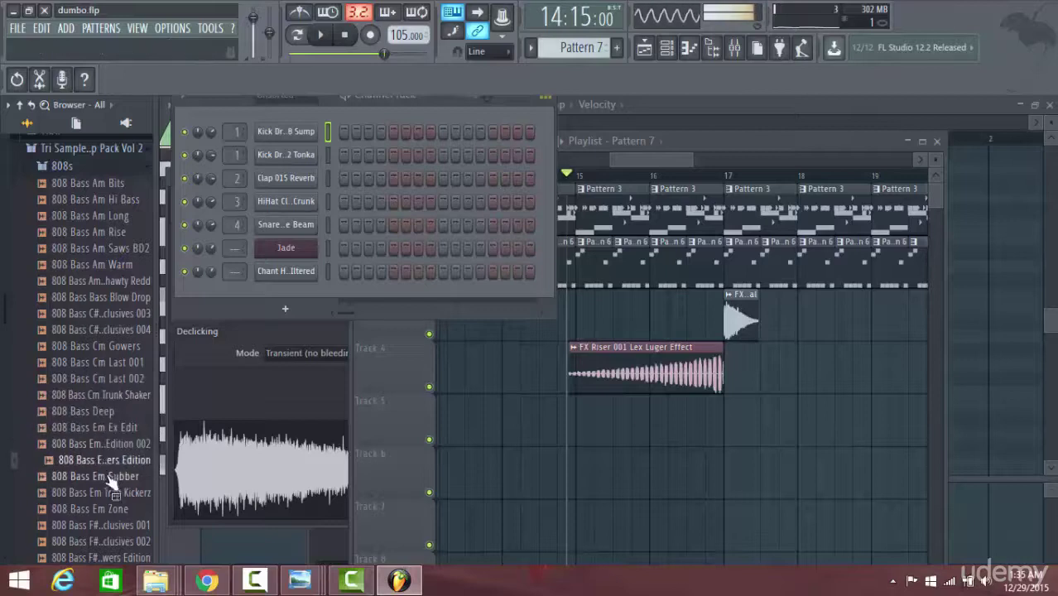
pyautogui.click(110, 477)
pyautogui.click(111, 492)
pyautogui.click(112, 508)
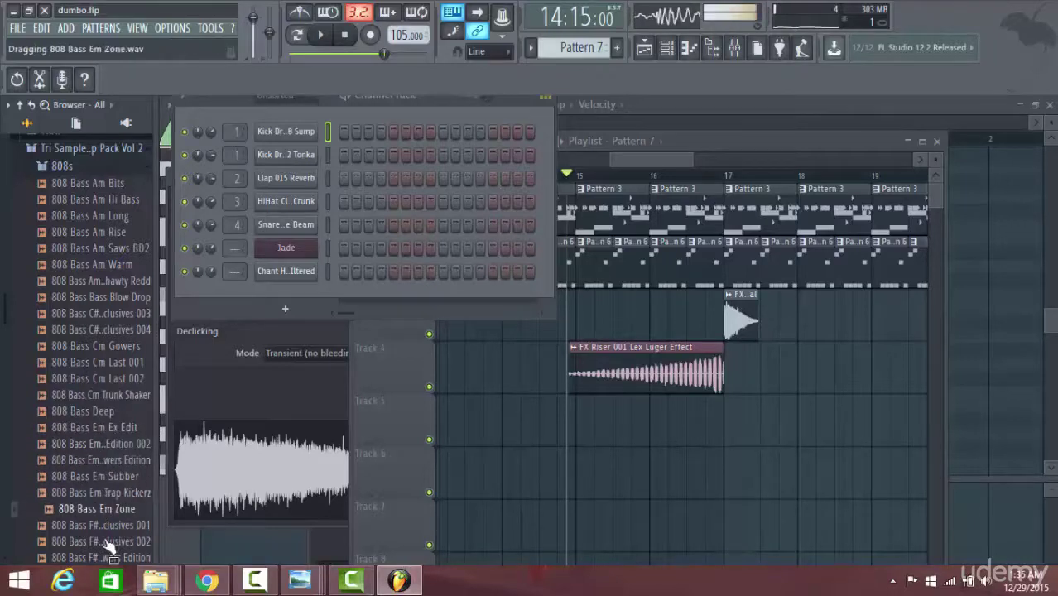
# Audition the F#m 808 bass samples and 808 Bass Fm BD808, ending with 808 Bass F#m Vybes Kick
pyautogui.scroll(-2, 122, 445)
pyautogui.click(120, 429)
pyautogui.click(120, 444)
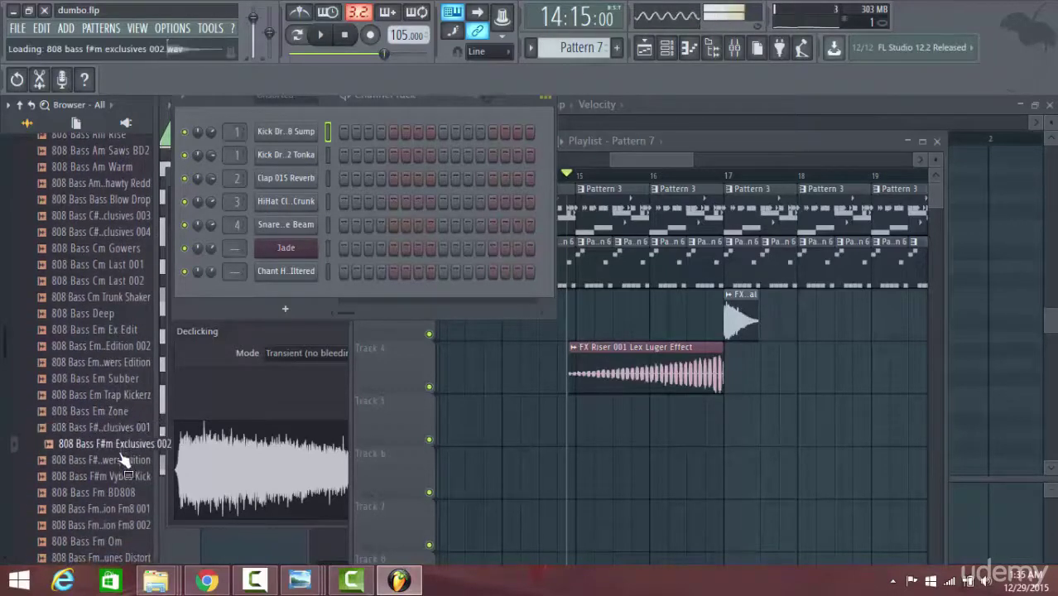
pyautogui.click(120, 460)
pyautogui.click(120, 476)
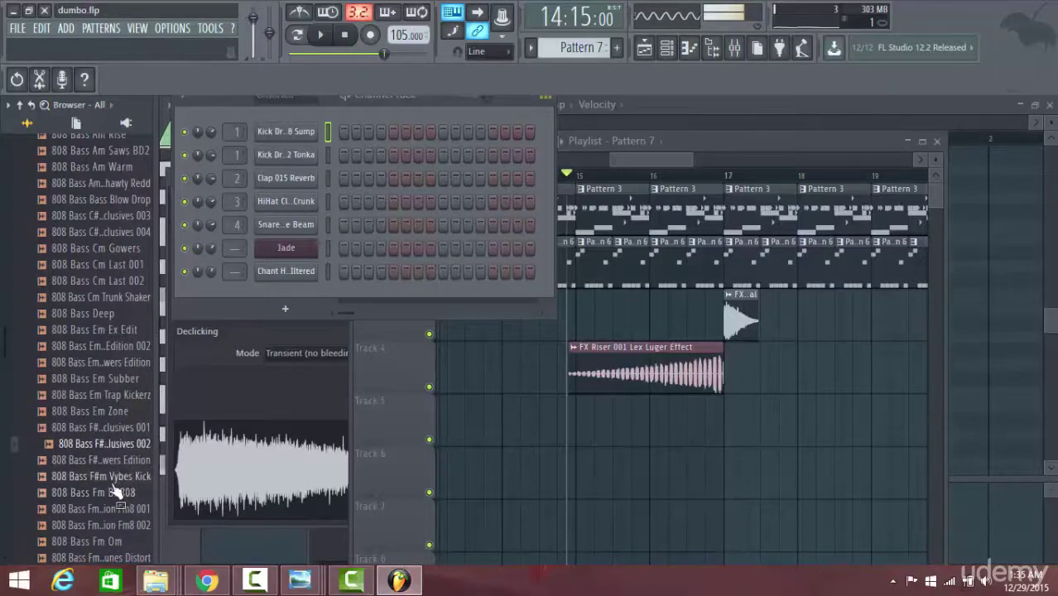
pyautogui.click(114, 493)
pyautogui.scroll(-2, 112, 426)
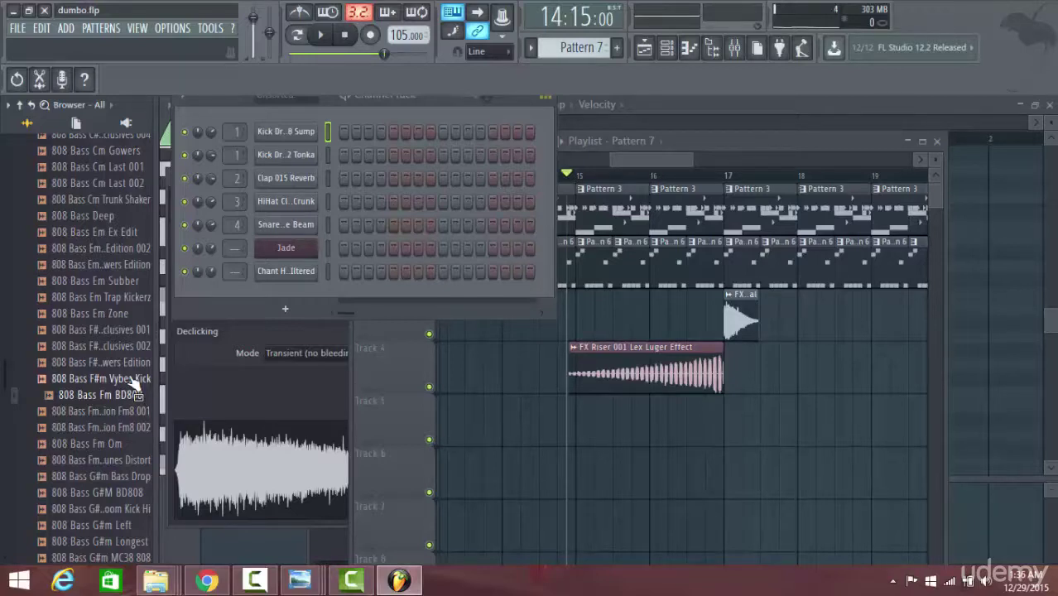
pyautogui.click(132, 379)
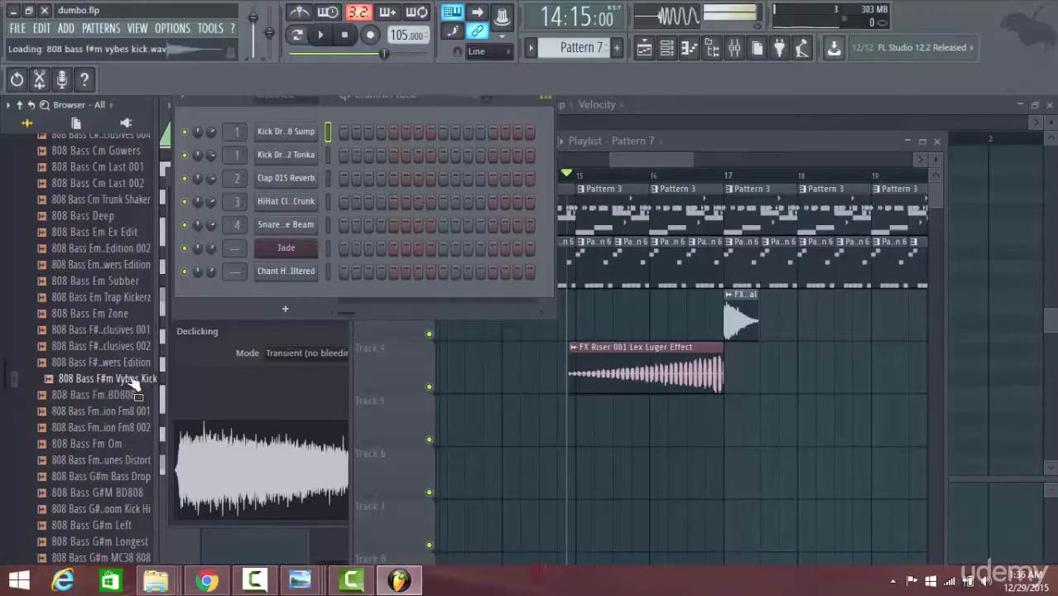
# Audition the remaining 808 bass samples, from the G#m group through 808 Bass Gm Gowers Dist
pyautogui.scroll(-4, 133, 378)
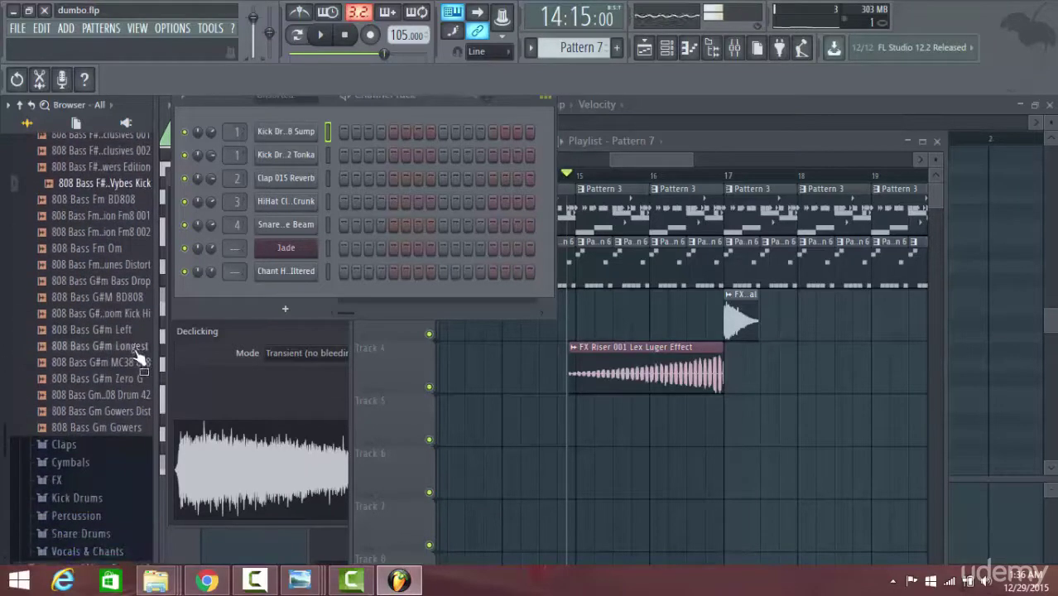
pyautogui.click(139, 347)
pyautogui.scroll(2, 139, 357)
pyautogui.click(139, 360)
pyautogui.click(137, 378)
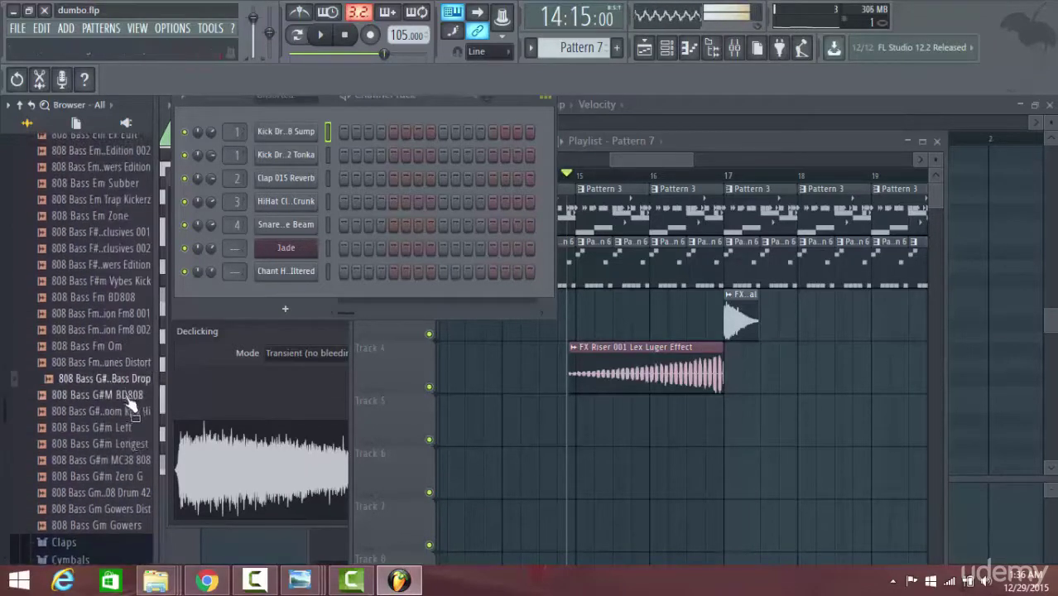
pyautogui.click(135, 395)
pyautogui.click(133, 411)
pyautogui.click(129, 427)
pyautogui.click(128, 444)
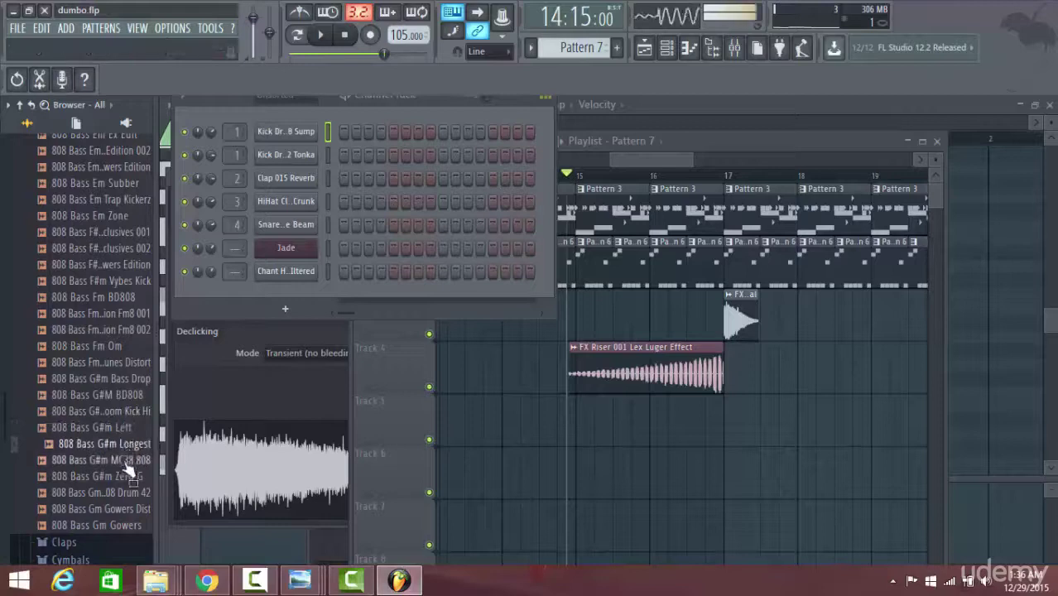
pyautogui.click(127, 460)
pyautogui.click(124, 476)
pyautogui.click(123, 494)
pyautogui.click(123, 508)
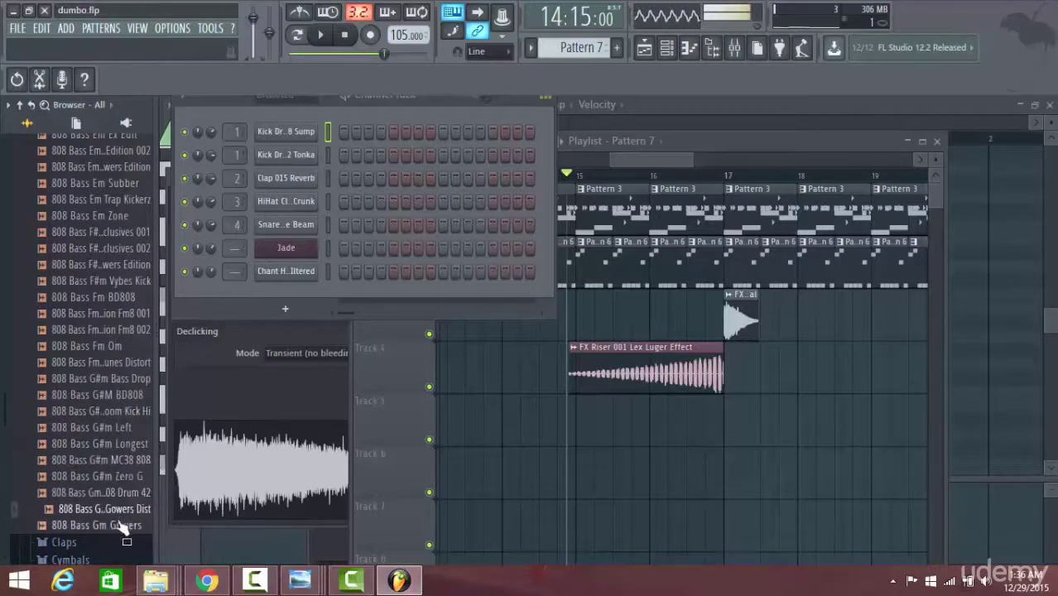
# Compare the two Gm Gowers samples and add 808 Bass Gm Gowers Dist as a new channel below the last one
pyautogui.click(123, 525)
pyautogui.click(123, 508)
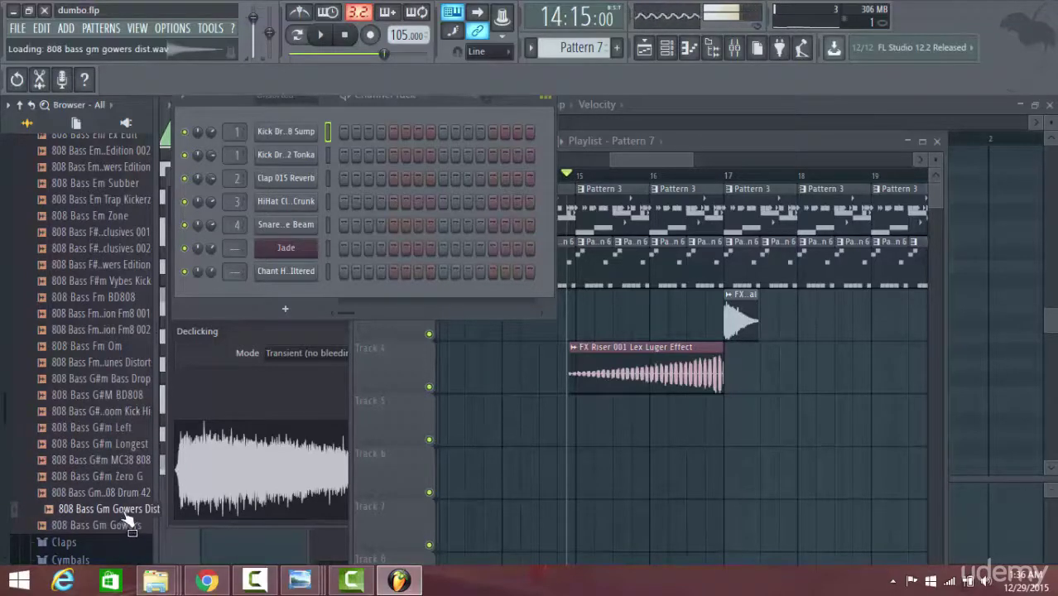
pyautogui.moveTo(126, 515); pyautogui.dragTo(287, 296)
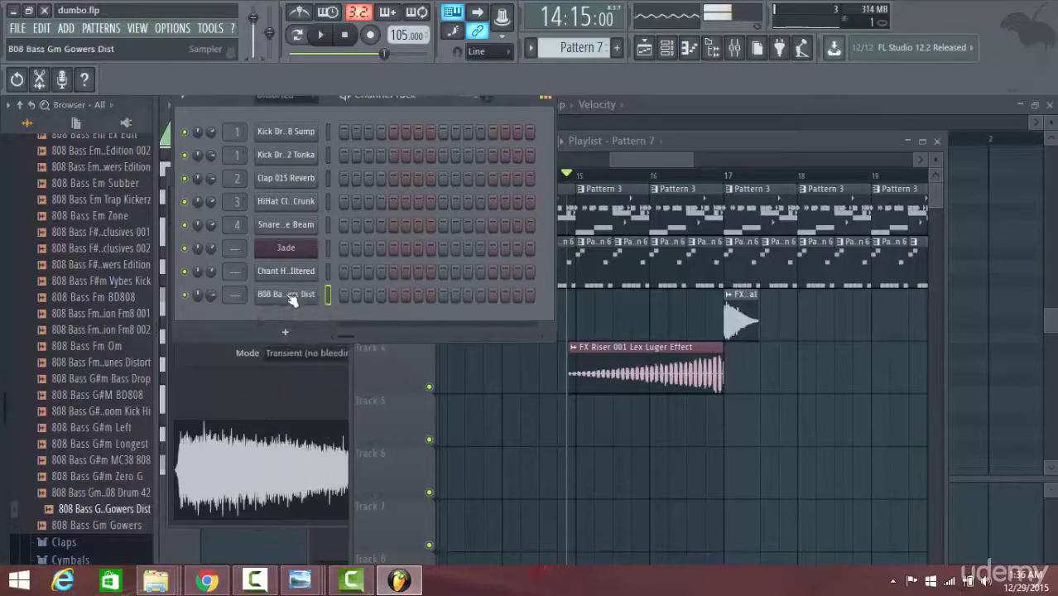
# Open the piano roll of the 808 Bass Gm Gowers Dist channel and sound the C5 key, with the grid at its start
pyautogui.rightClick(287, 297)
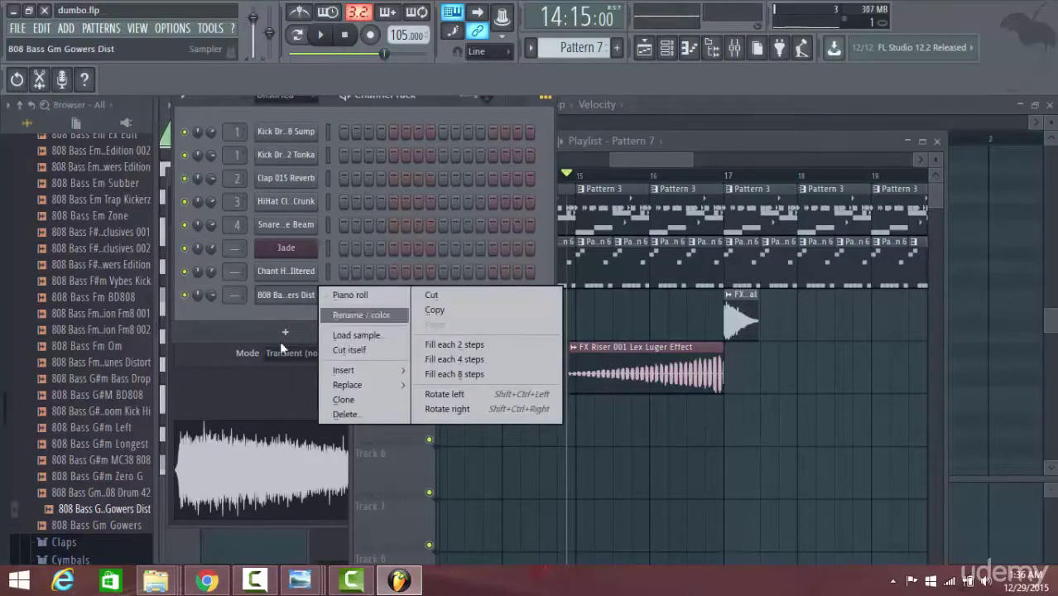
pyautogui.click(308, 300)
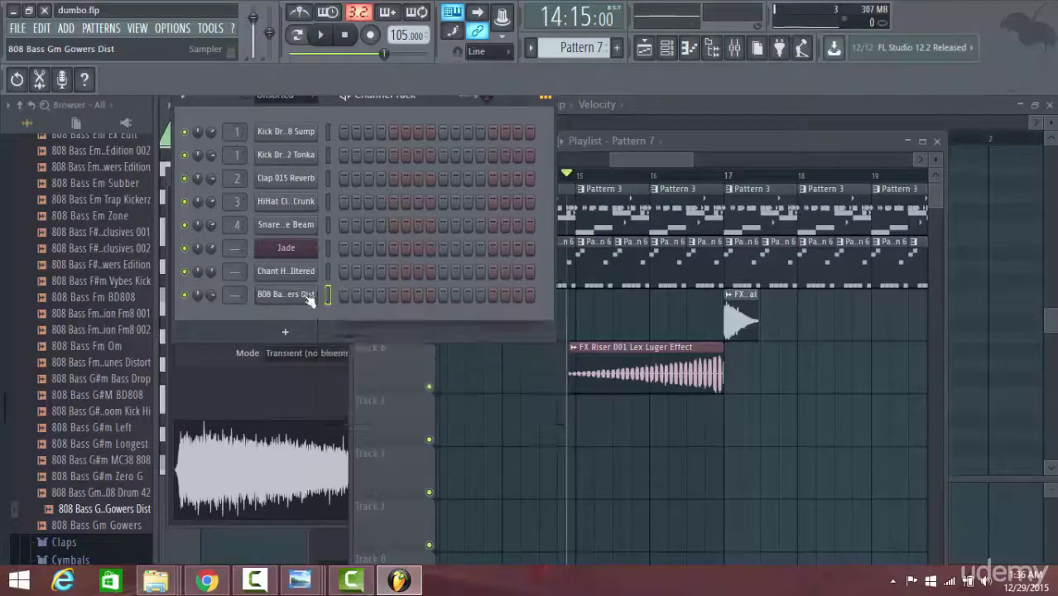
pyautogui.rightClick(302, 295)
pyautogui.click(366, 299)
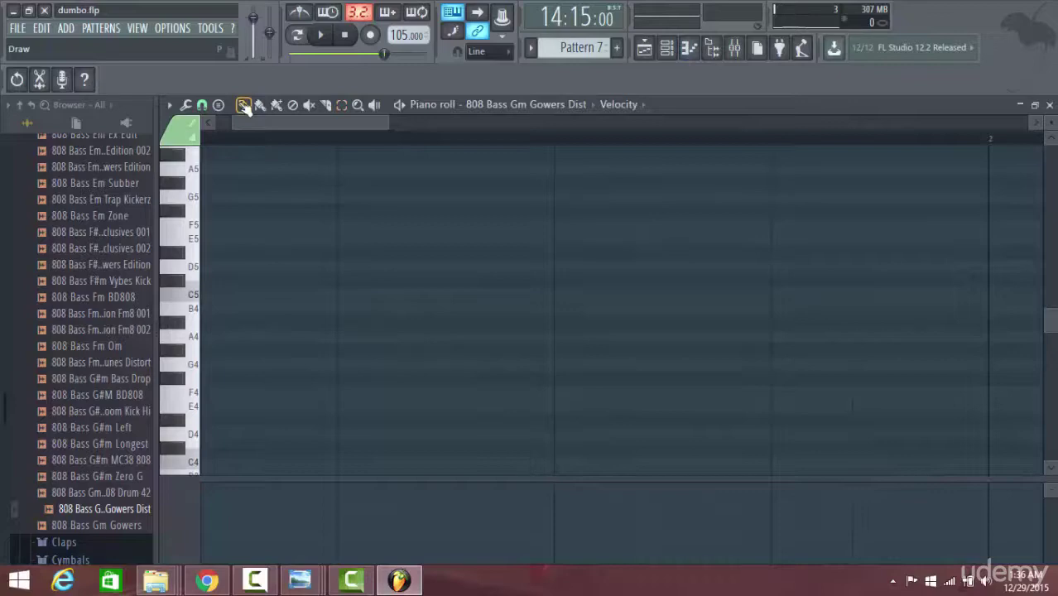
pyautogui.click(199, 305)
pyautogui.click(199, 296)
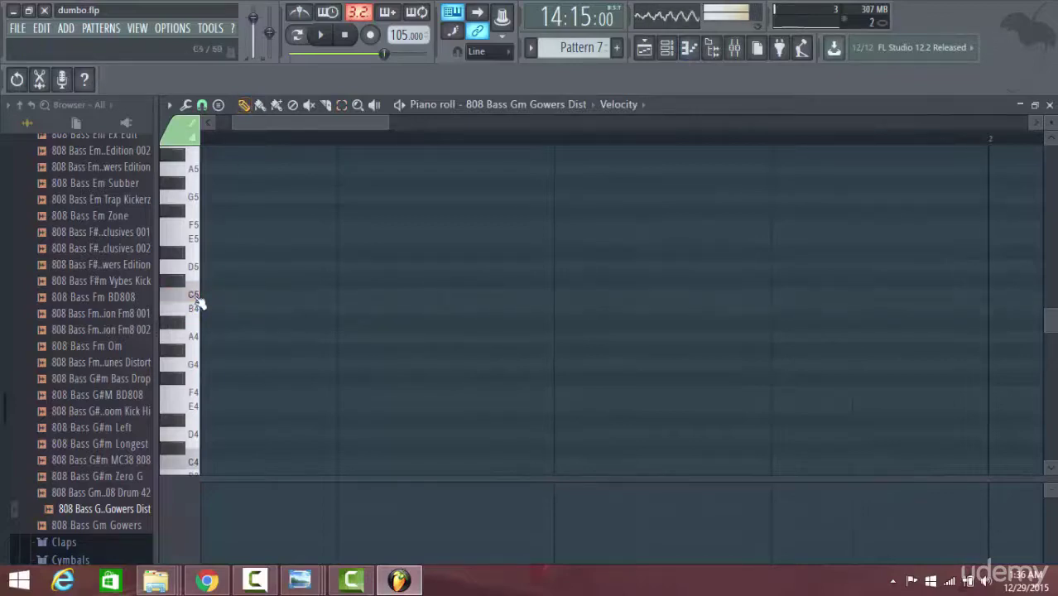
pyautogui.moveTo(255, 125); pyautogui.dragTo(230, 137)
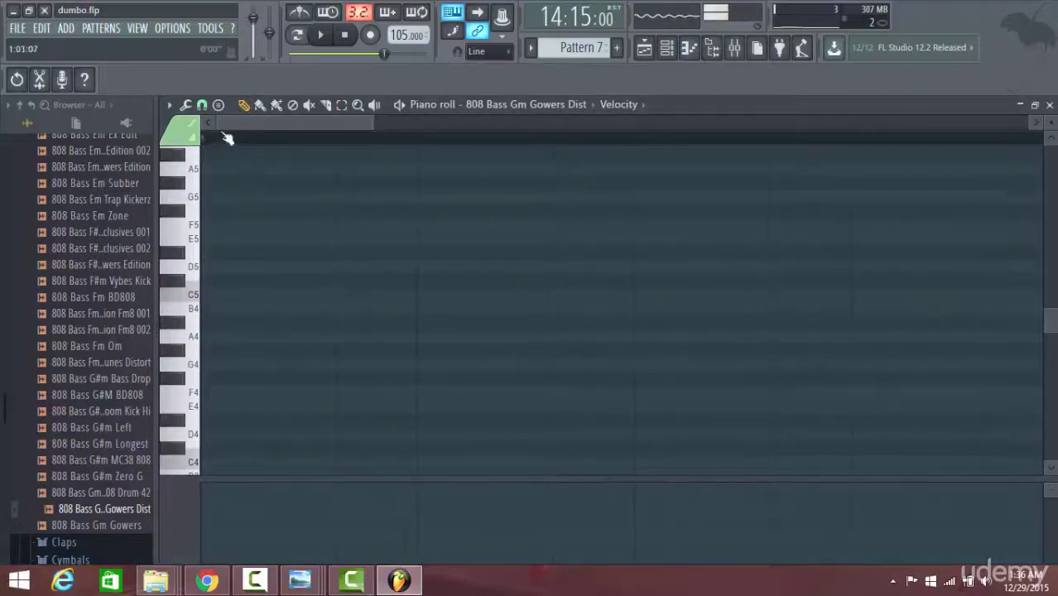
# Make the 808 Bass Gm Gowers Dist channel cut itself and return to its empty piano roll
pyautogui.click(667, 47)
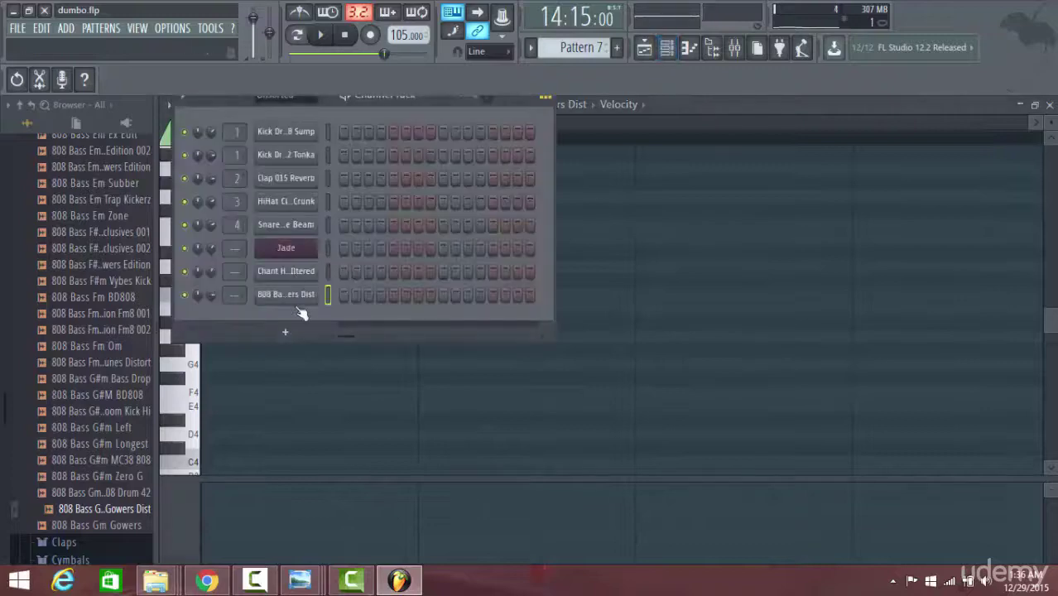
pyautogui.rightClick(295, 297)
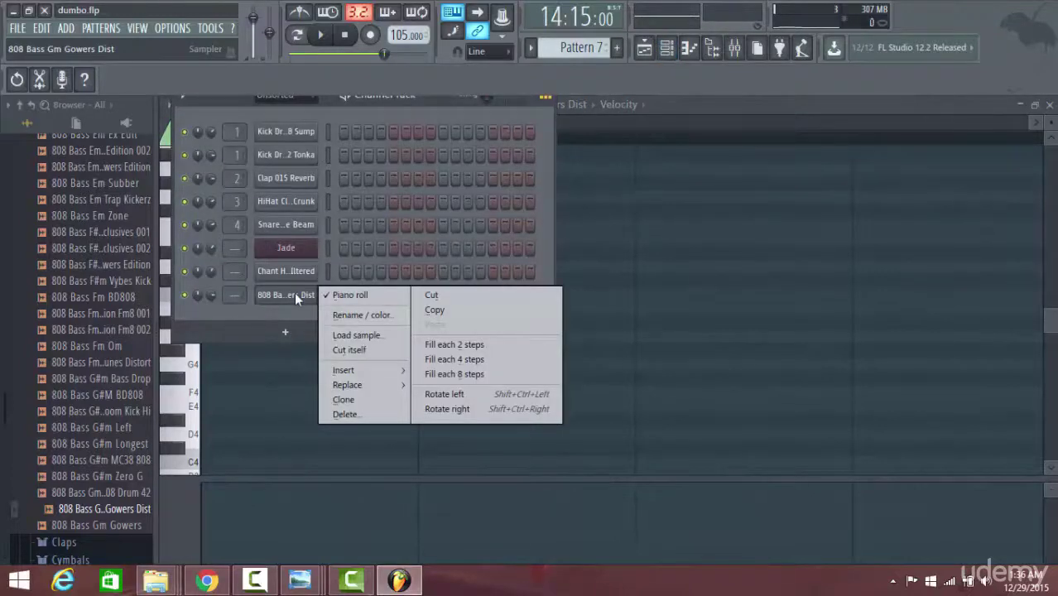
pyautogui.click(366, 351)
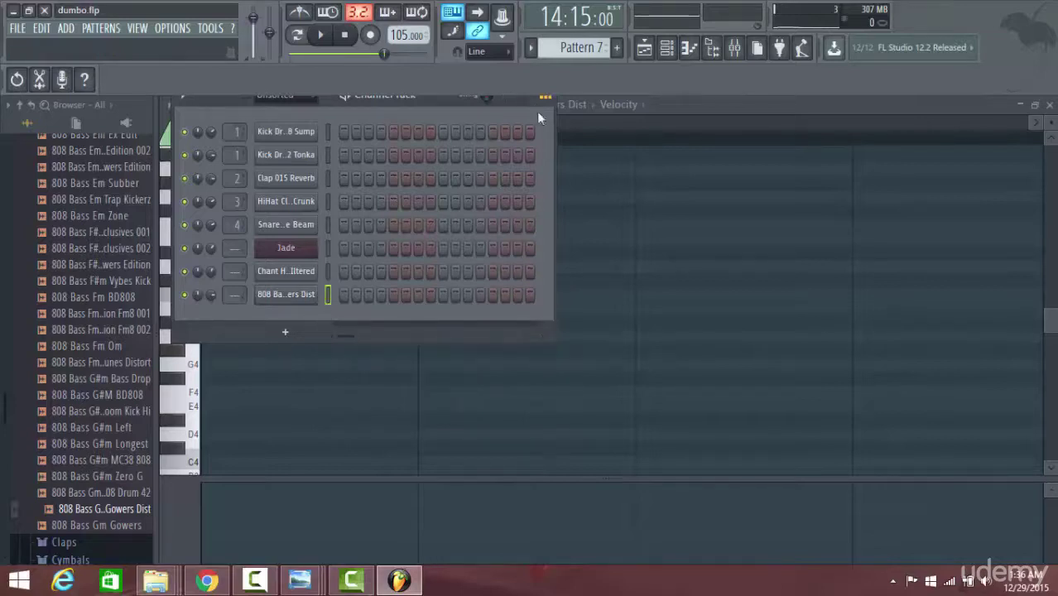
pyautogui.click(740, 109)
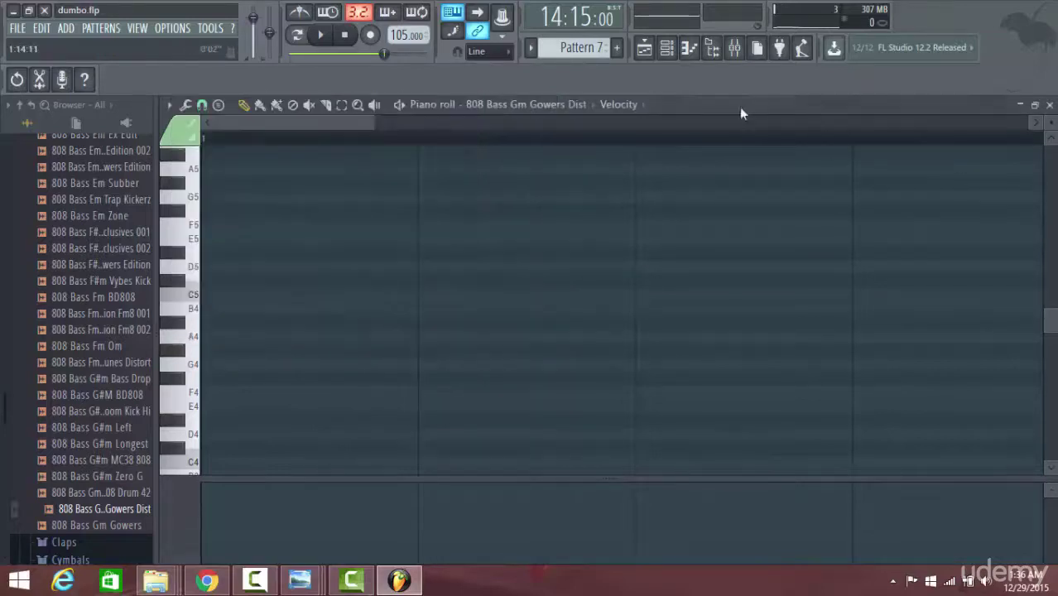
# Place two consecutive C5 notes at the start of the 808 bass piano roll, each two steps long
pyautogui.click(199, 296)
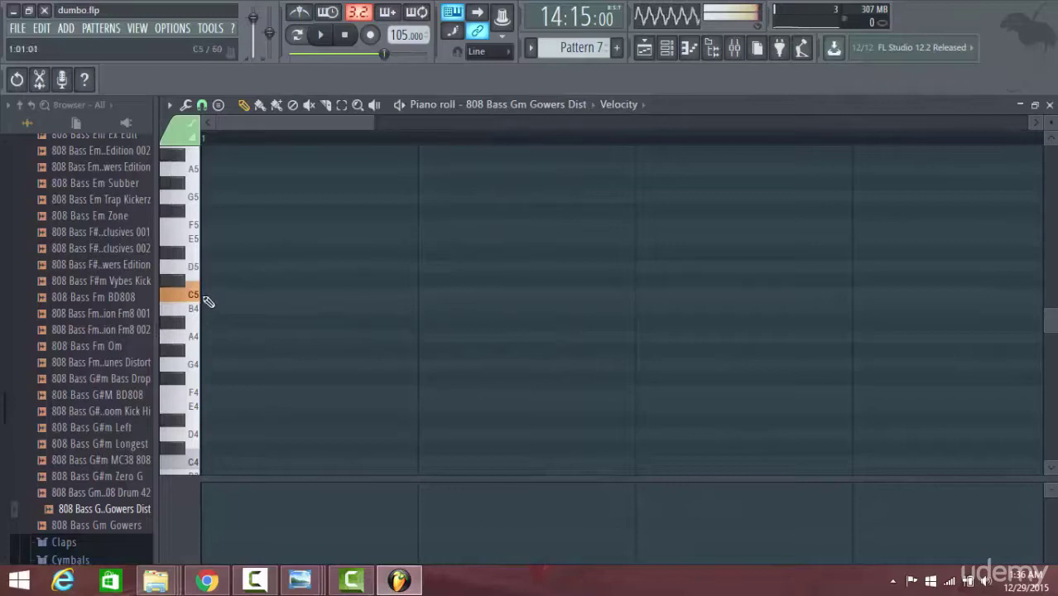
pyautogui.click(256, 268)
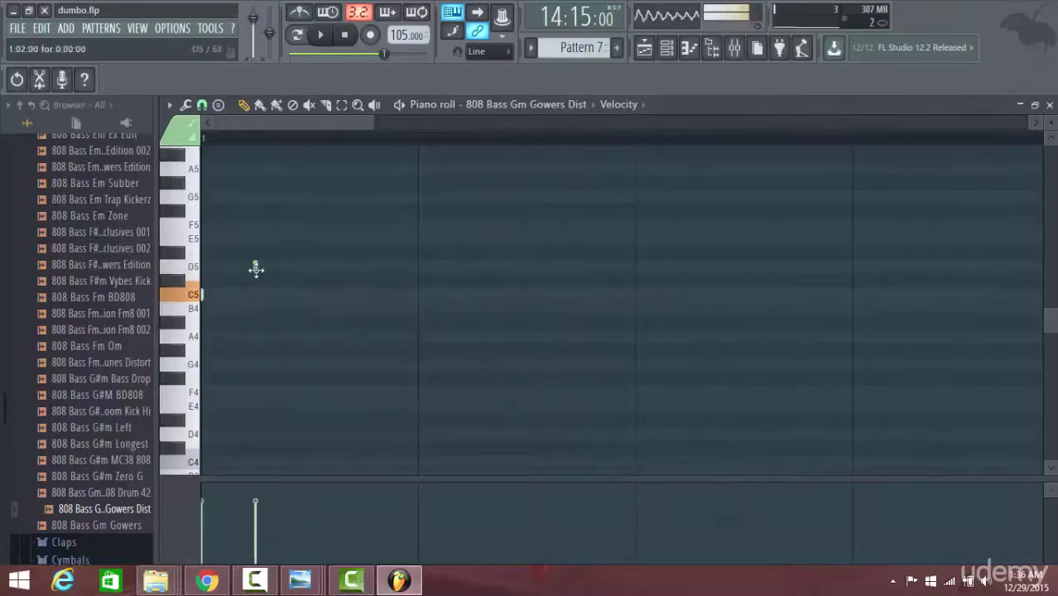
pyautogui.rightClick(256, 267)
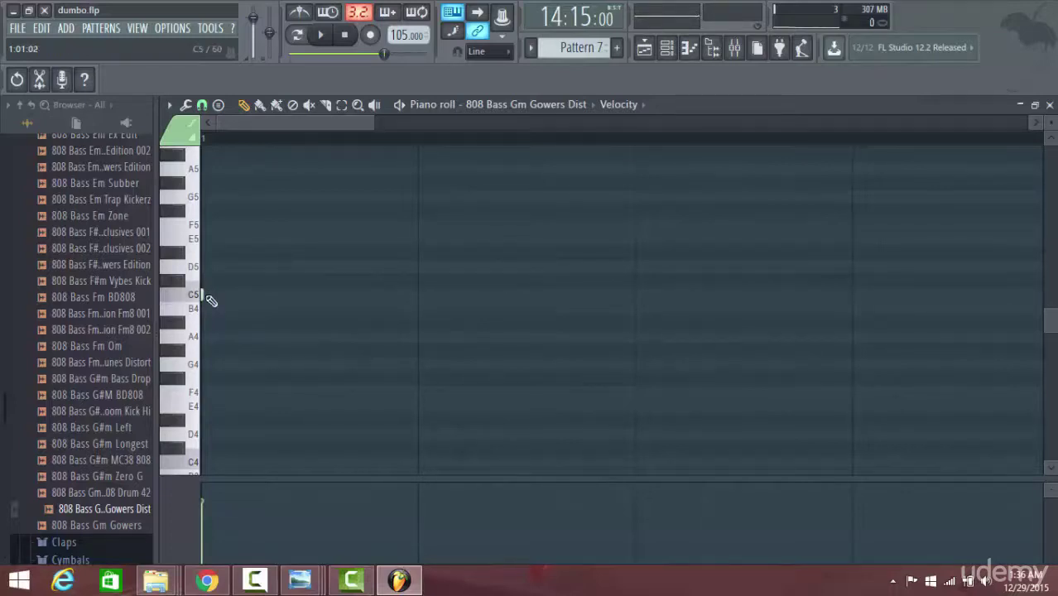
pyautogui.moveTo(209, 301); pyautogui.dragTo(299, 376)
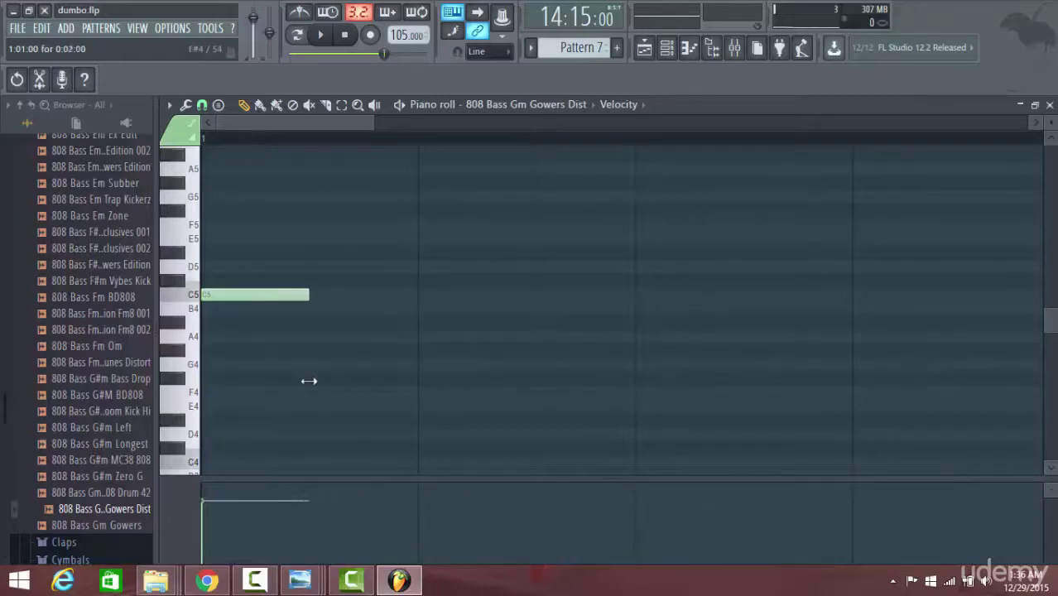
pyautogui.click(271, 294)
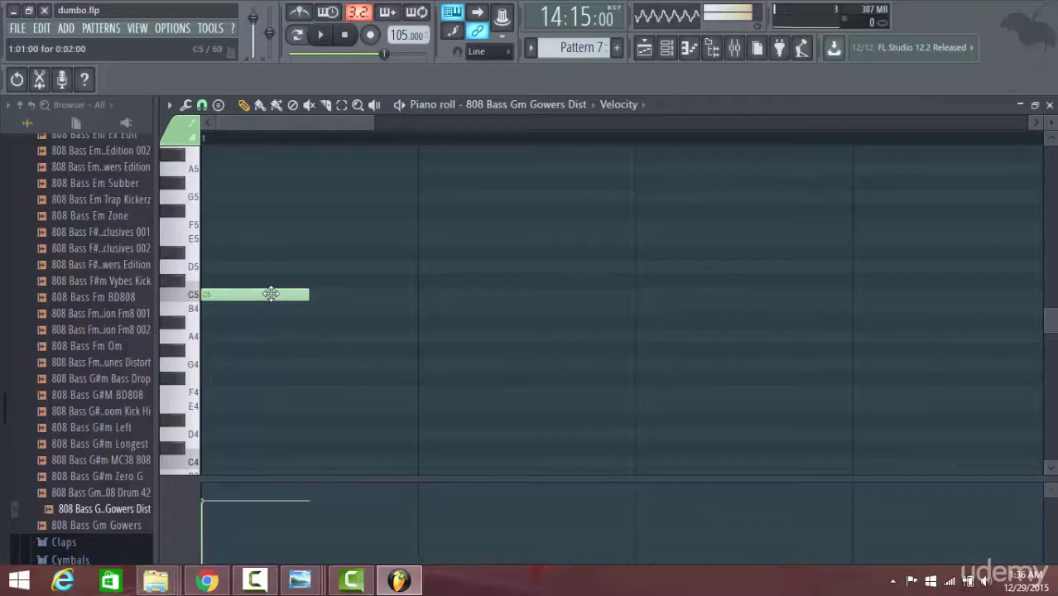
pyautogui.click(322, 300)
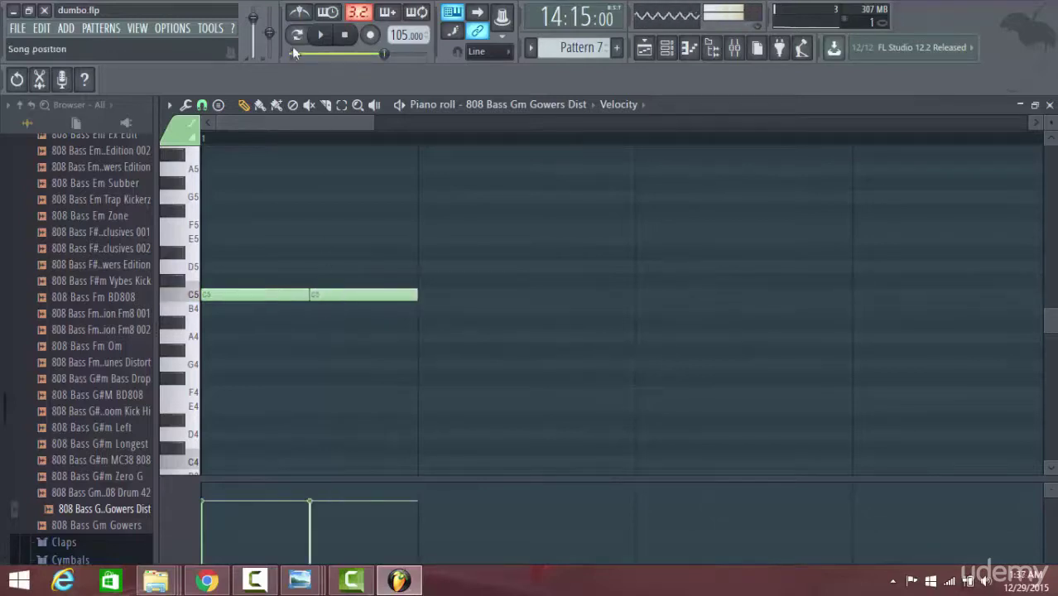
# Add two-step F4 and A4 notes directly after the C5 pair and play the line back in pattern mode
pyautogui.click(319, 35)
pyautogui.press('space')
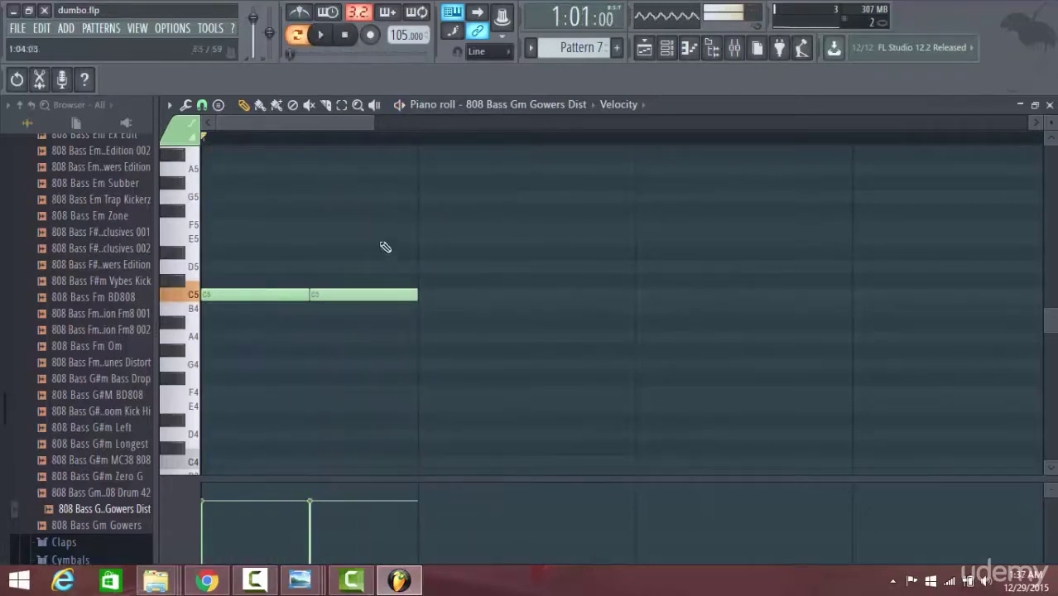
pyautogui.click(424, 393)
pyautogui.click(530, 337)
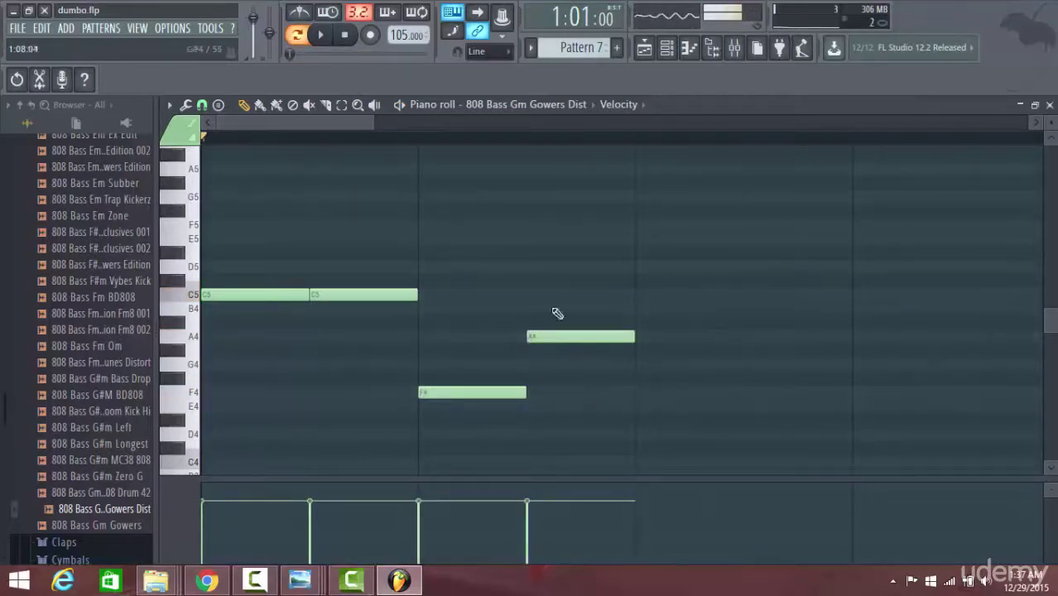
pyautogui.click(321, 35)
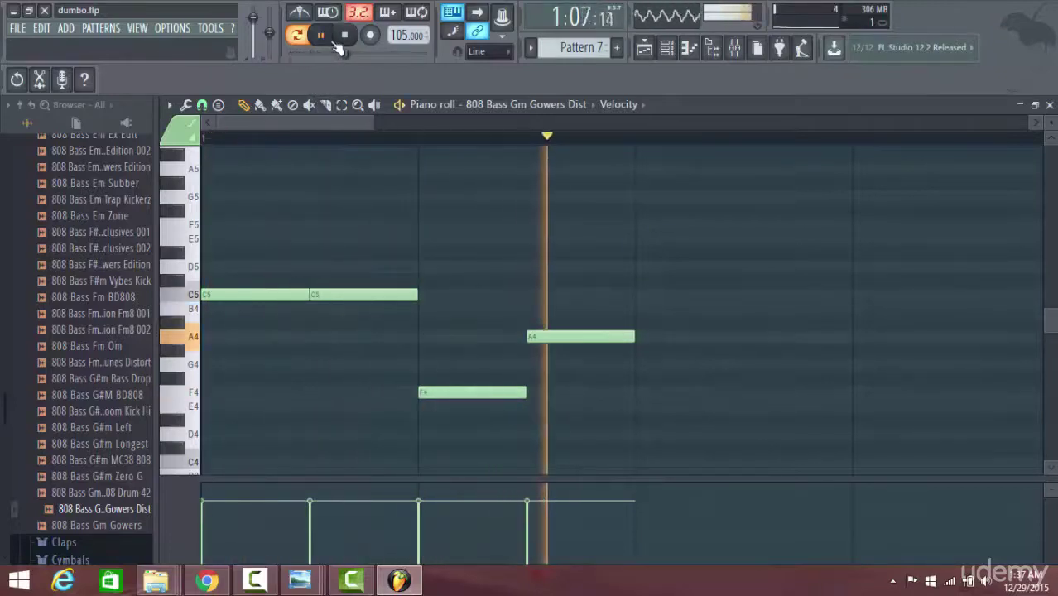
pyautogui.click(344, 37)
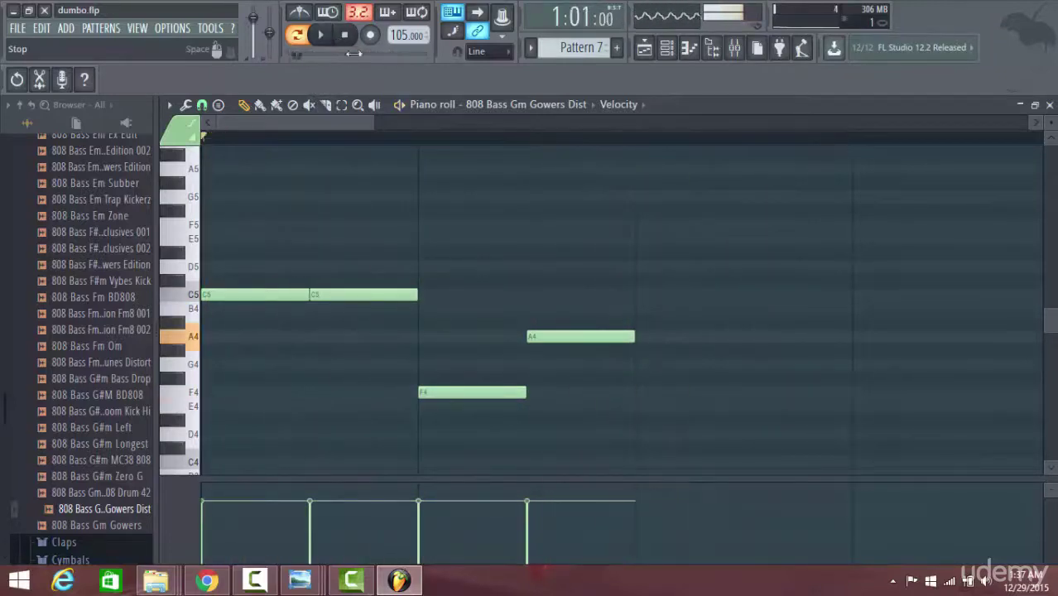
# Add a two-step B4 note right after the A4 note and audition the bass line
pyautogui.click(578, 350)
pyautogui.rightClick(579, 355)
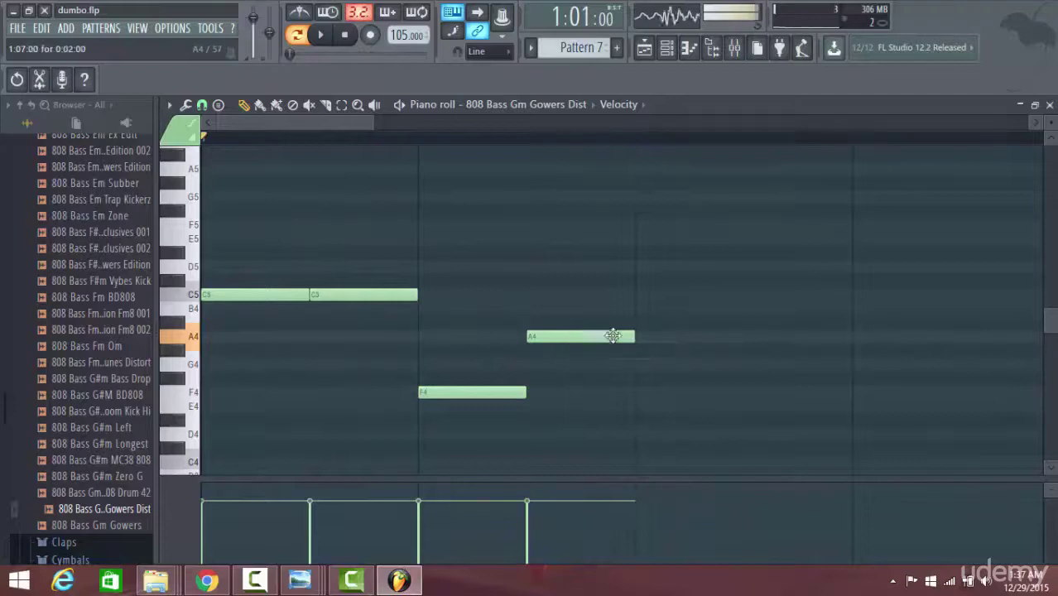
pyautogui.click(633, 307)
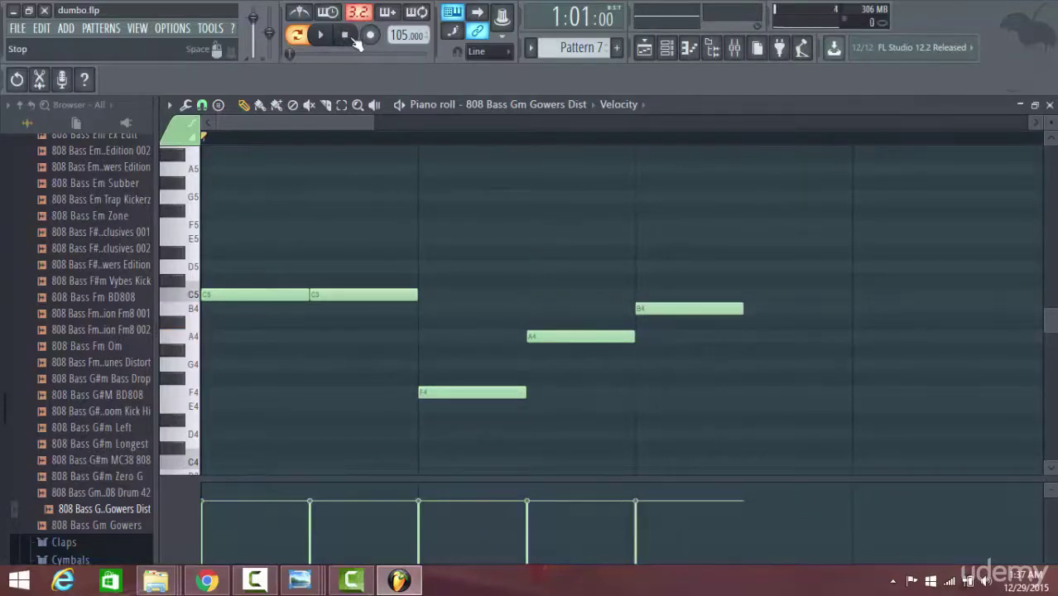
pyautogui.click(323, 38)
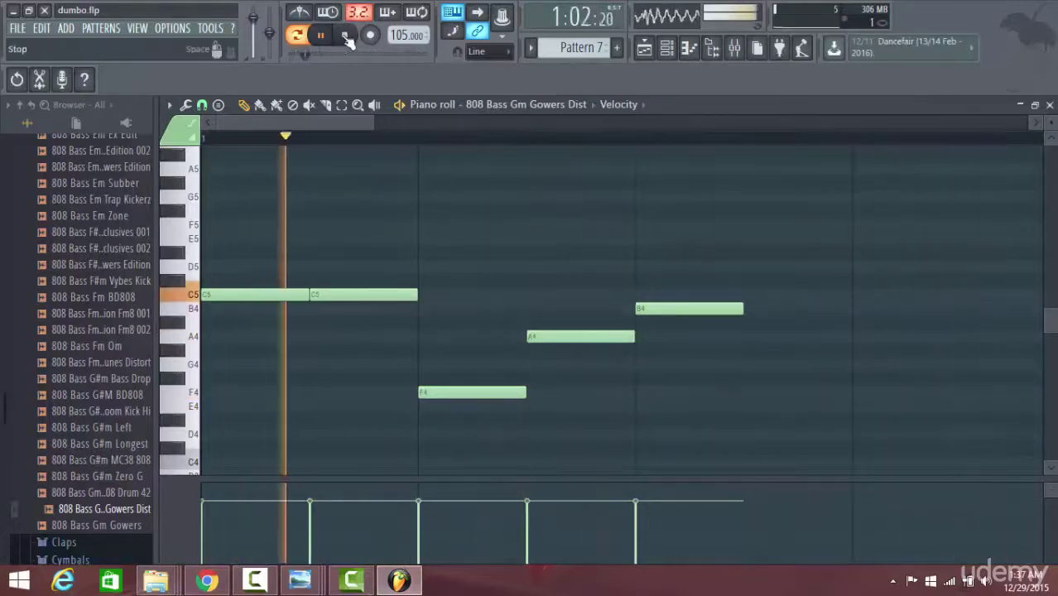
pyautogui.click(345, 37)
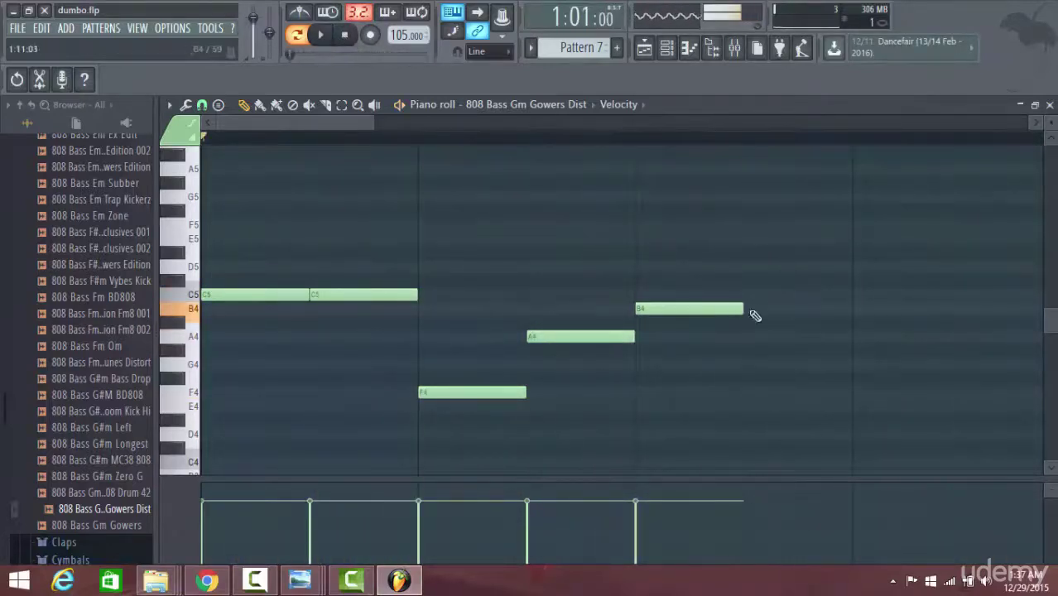
# Add a two-step D#5 note right after the B4 note and play the bass line from the start
pyautogui.click(748, 254)
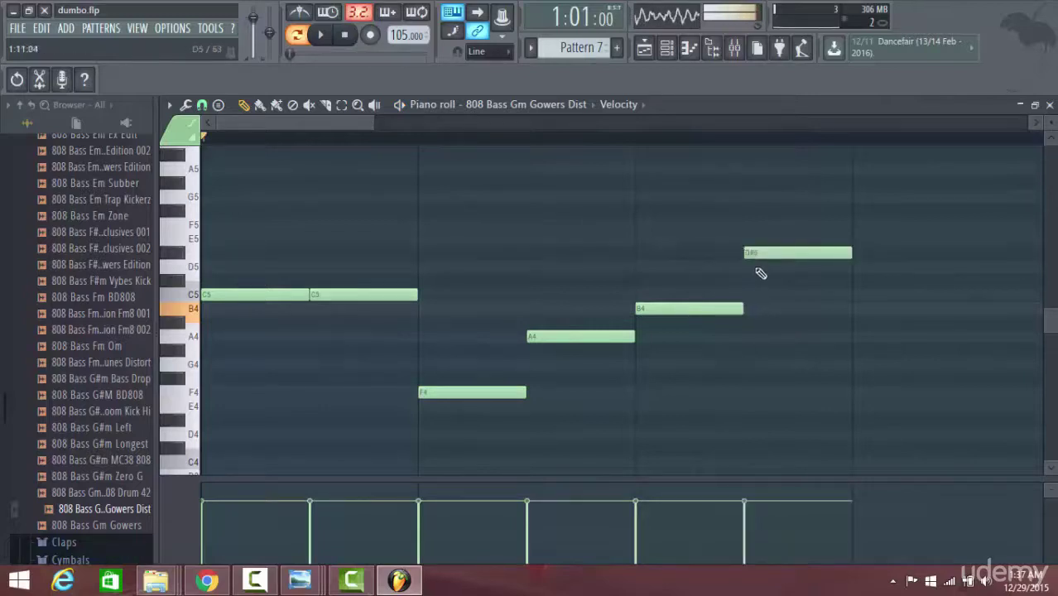
pyautogui.click(346, 36)
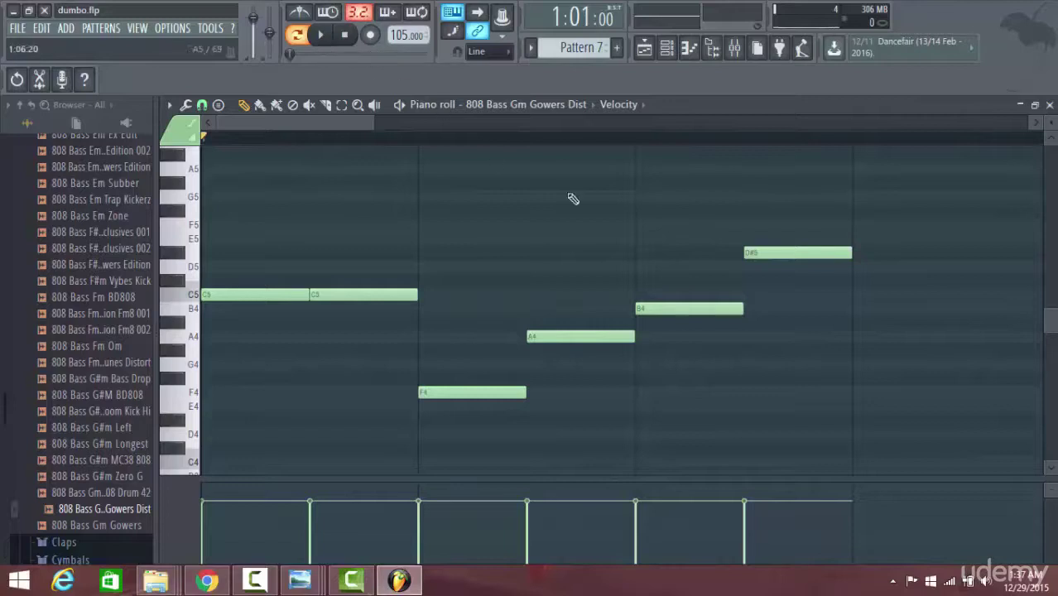
pyautogui.click(321, 34)
pyautogui.click(346, 35)
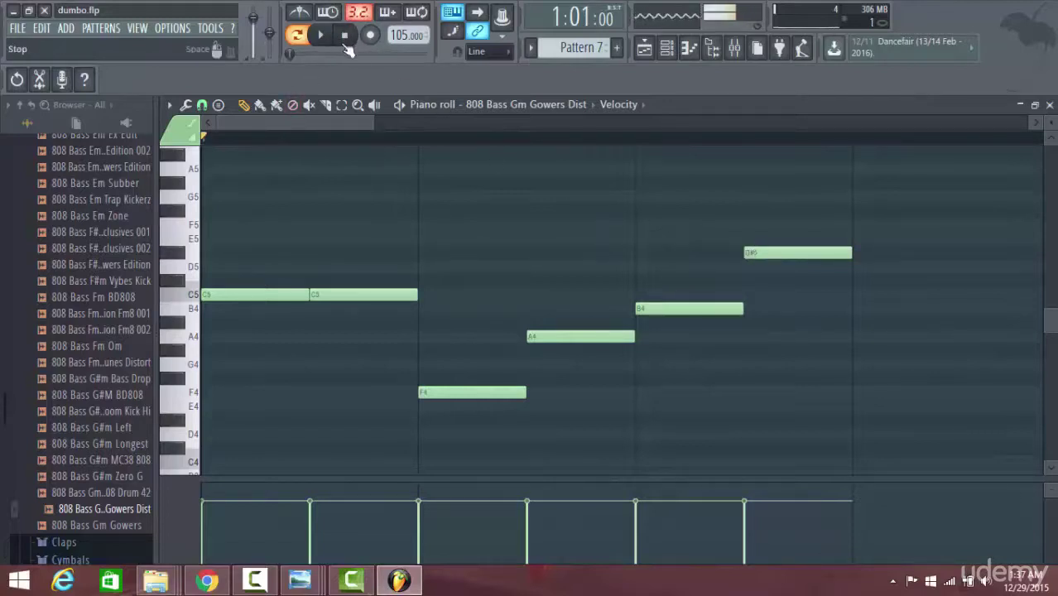
pyautogui.click(320, 34)
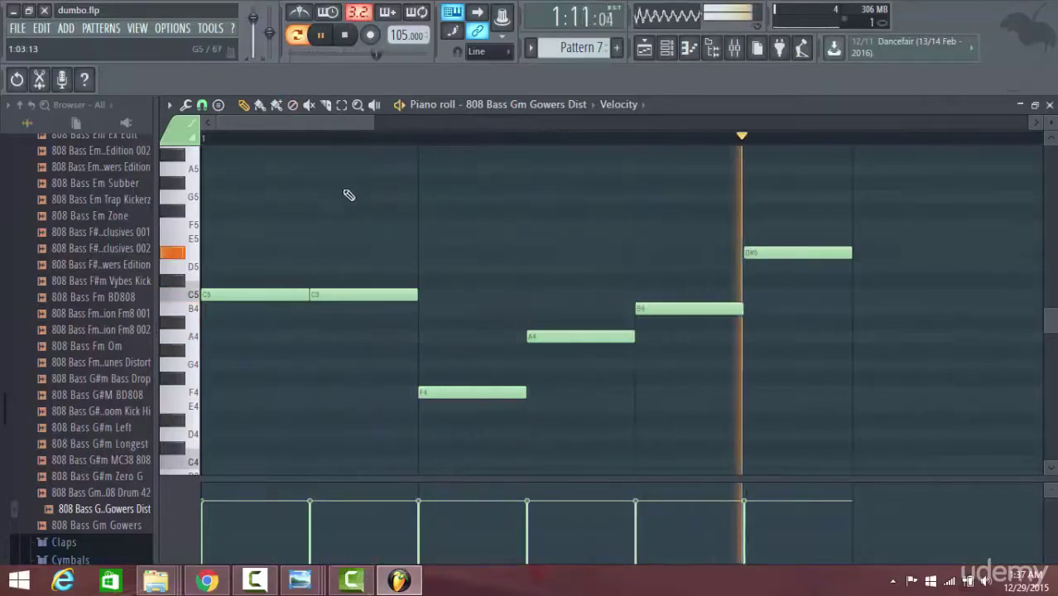
pyautogui.click(346, 35)
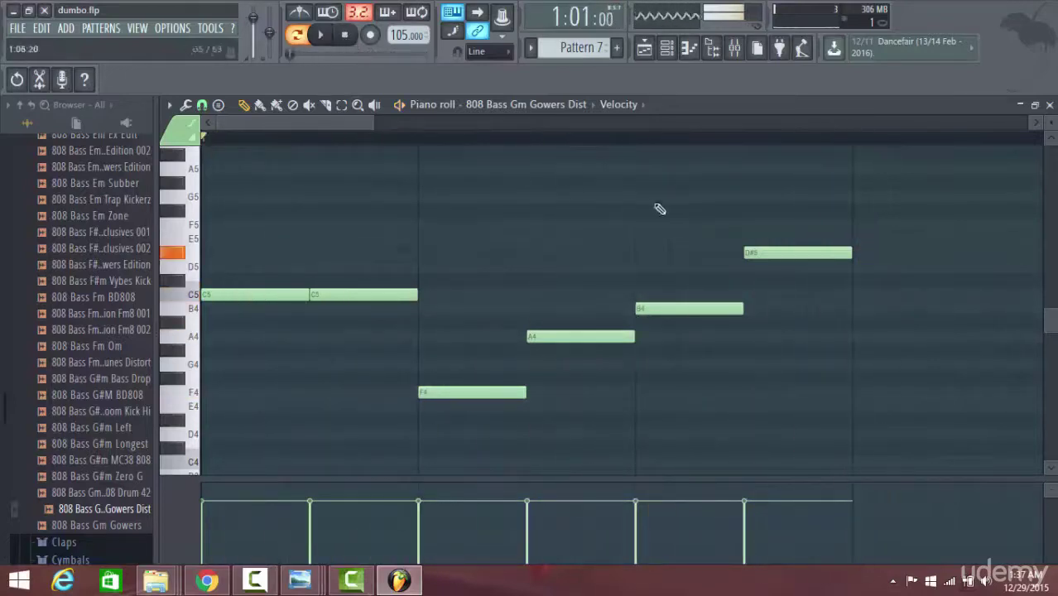
# Finish the bar with two-step D5 and C#5 notes after the D#5 note and start playback of Pattern 7
pyautogui.click(854, 270)
pyautogui.click(966, 282)
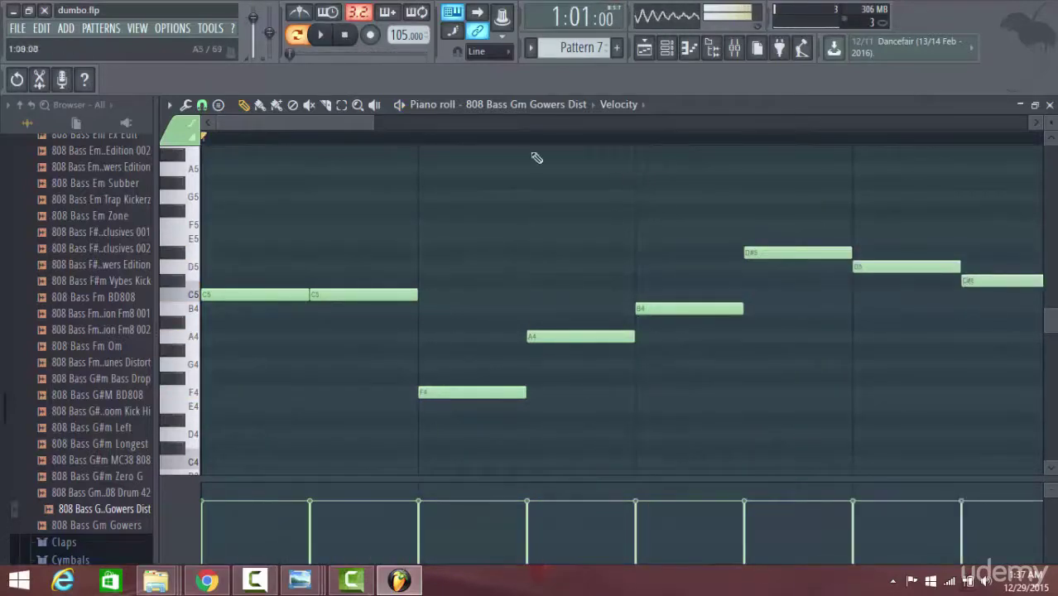
pyautogui.hscroll(6, 375, 139)
pyautogui.hscroll(-5, 375, 139)
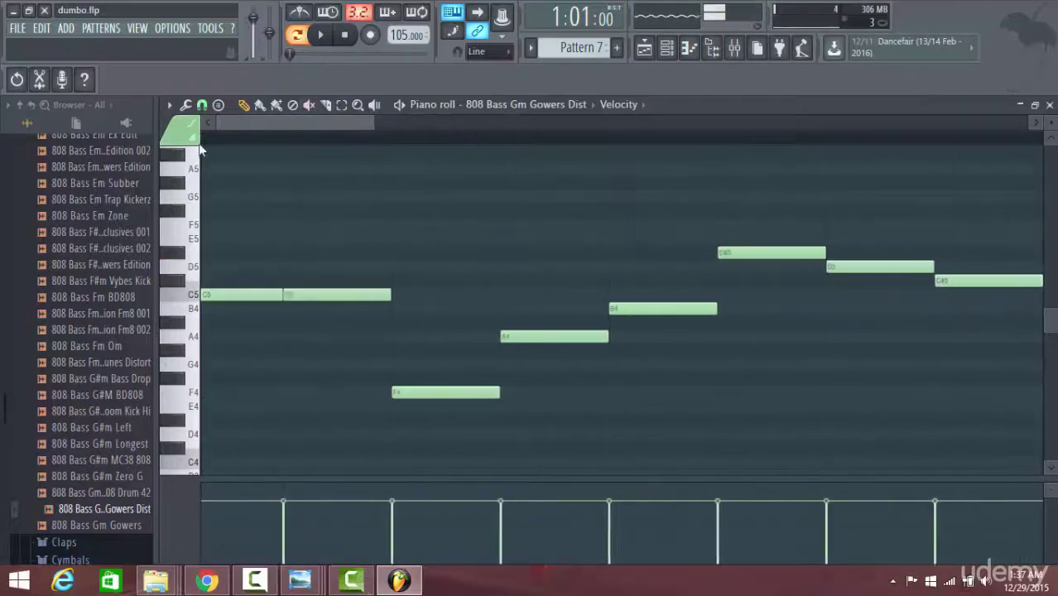
pyautogui.hscroll(-1, 199, 149)
pyautogui.click(330, 36)
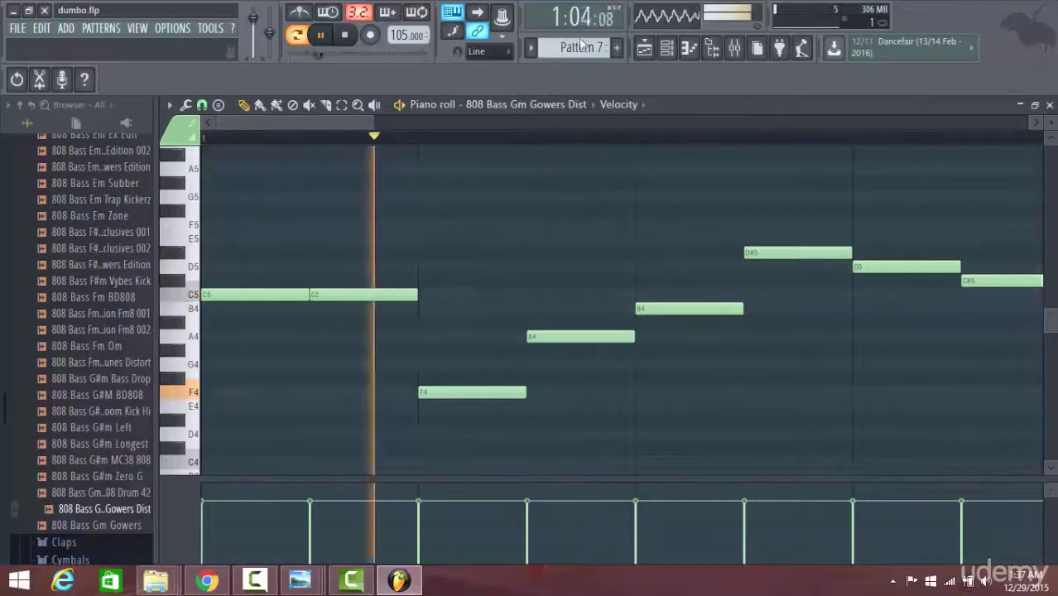
# Place four consecutive Pattern 7 clips on Track 5 of the playlist, filling bars 17 to 20
pyautogui.click(645, 49)
pyautogui.click(745, 437)
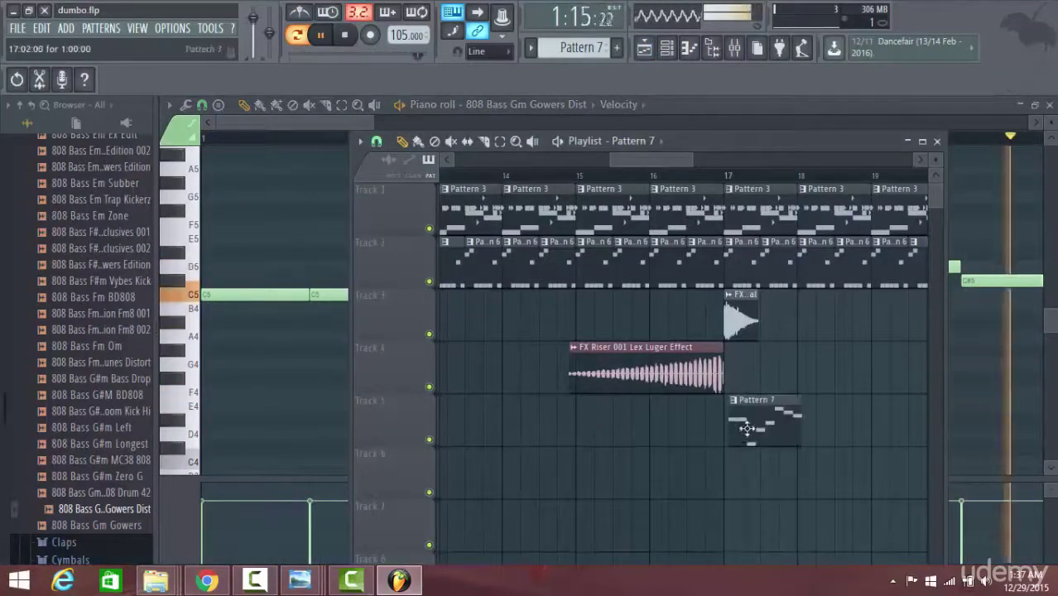
pyautogui.click(816, 439)
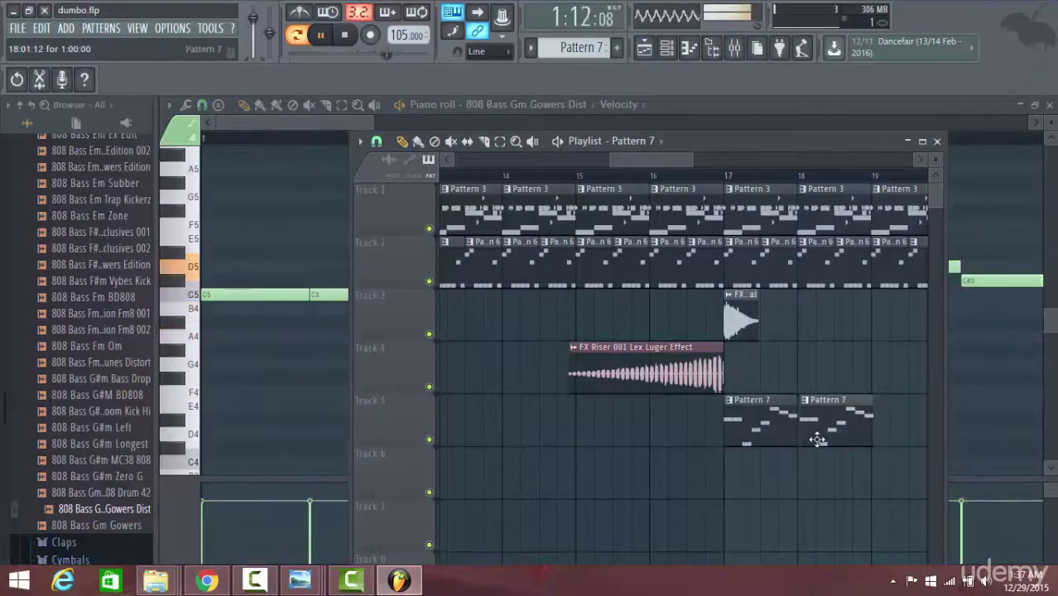
pyautogui.moveTo(638, 162); pyautogui.dragTo(664, 163)
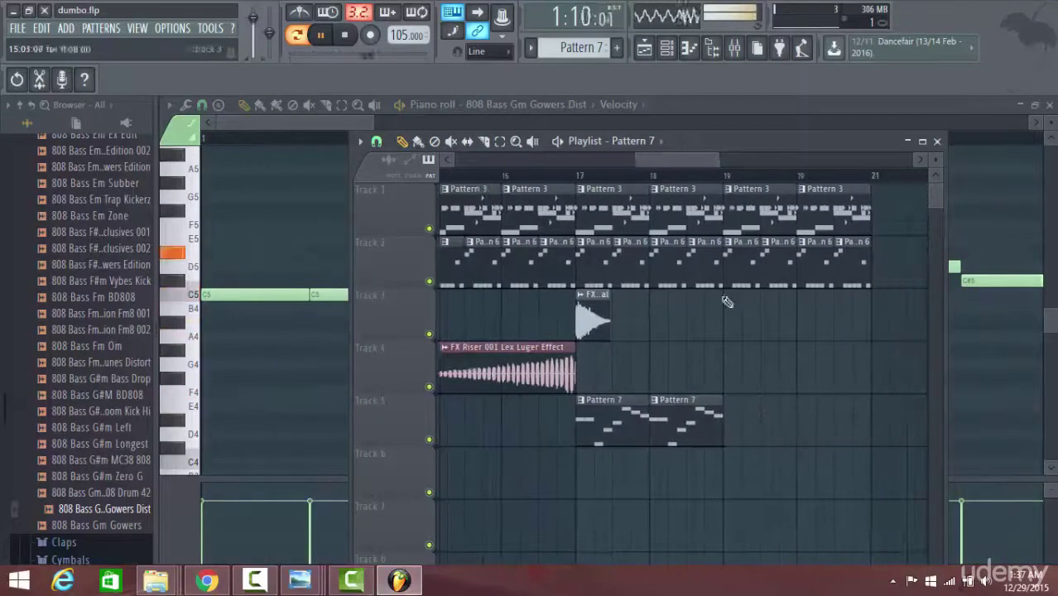
pyautogui.click(760, 419)
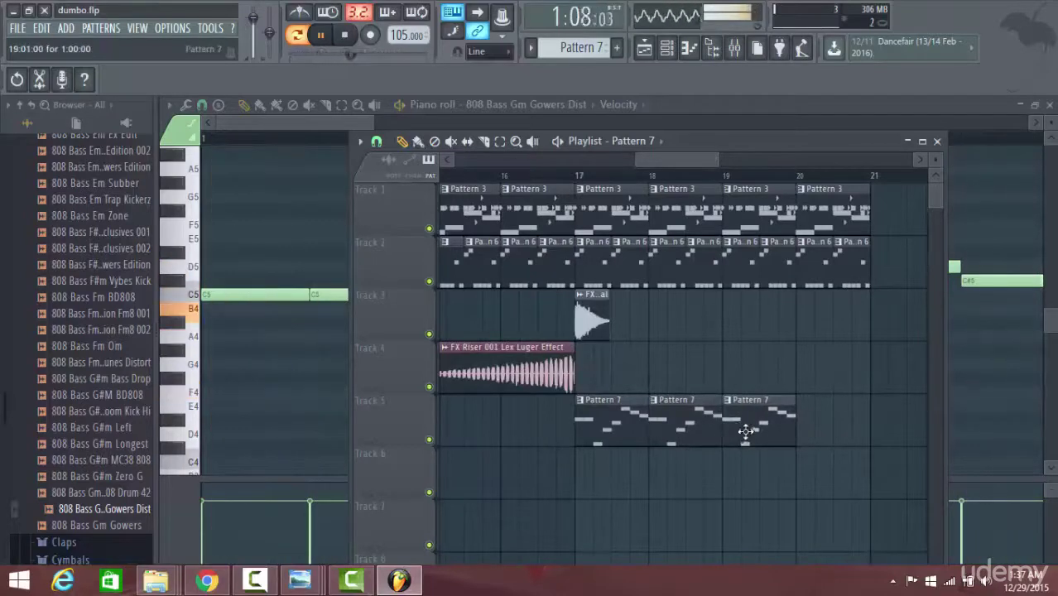
pyautogui.click(848, 428)
pyautogui.moveTo(848, 428); pyautogui.dragTo(809, 421)
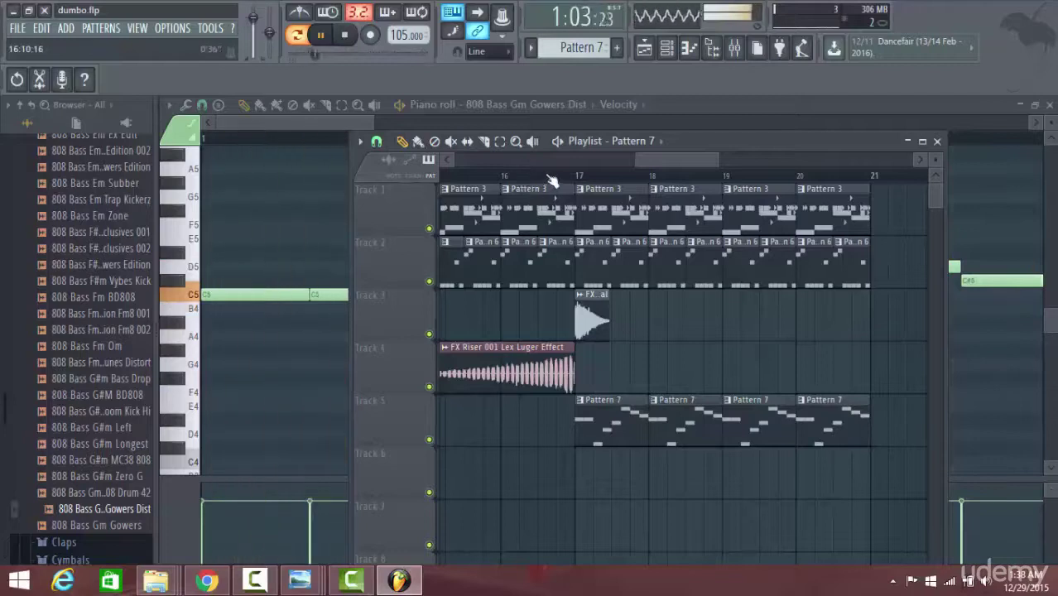
# Play the arrangement in song mode from the middle of bar 16 to hear Pattern 7 with the beat
pyautogui.press('l')
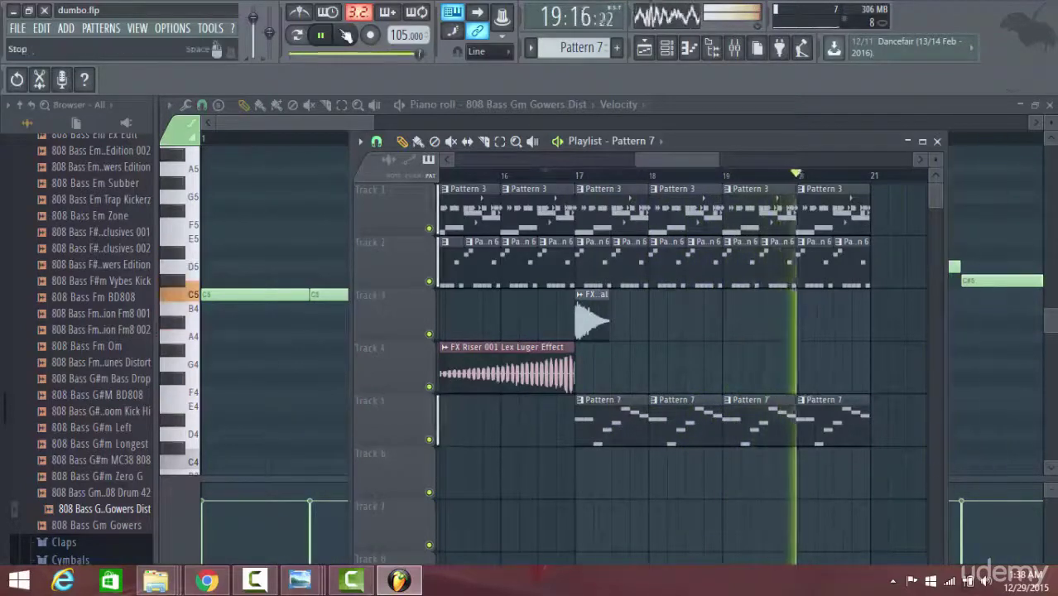
pyautogui.press('space')
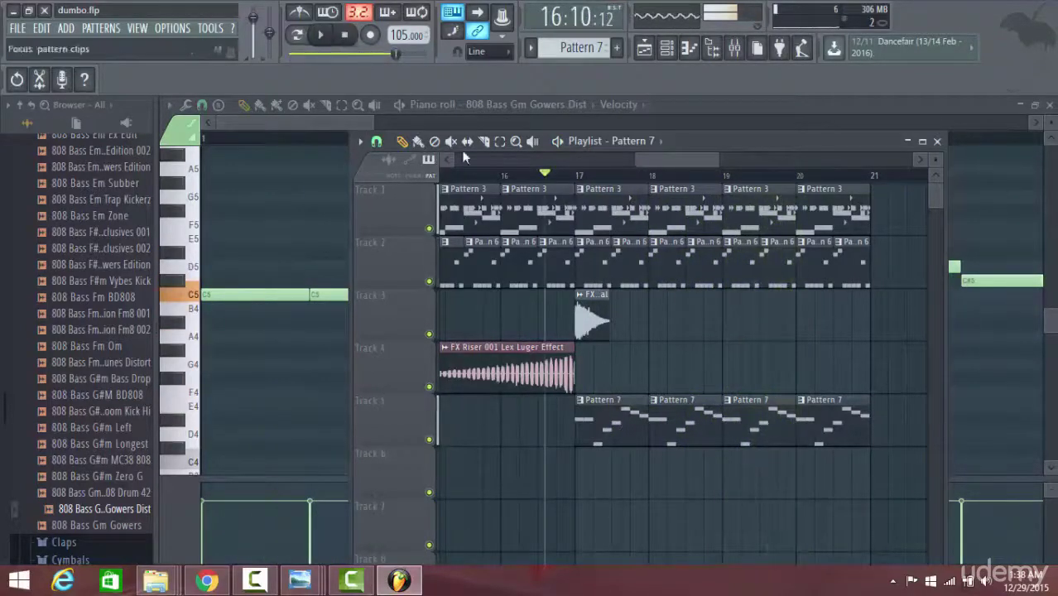
pyautogui.click(660, 142)
pyautogui.click(779, 141)
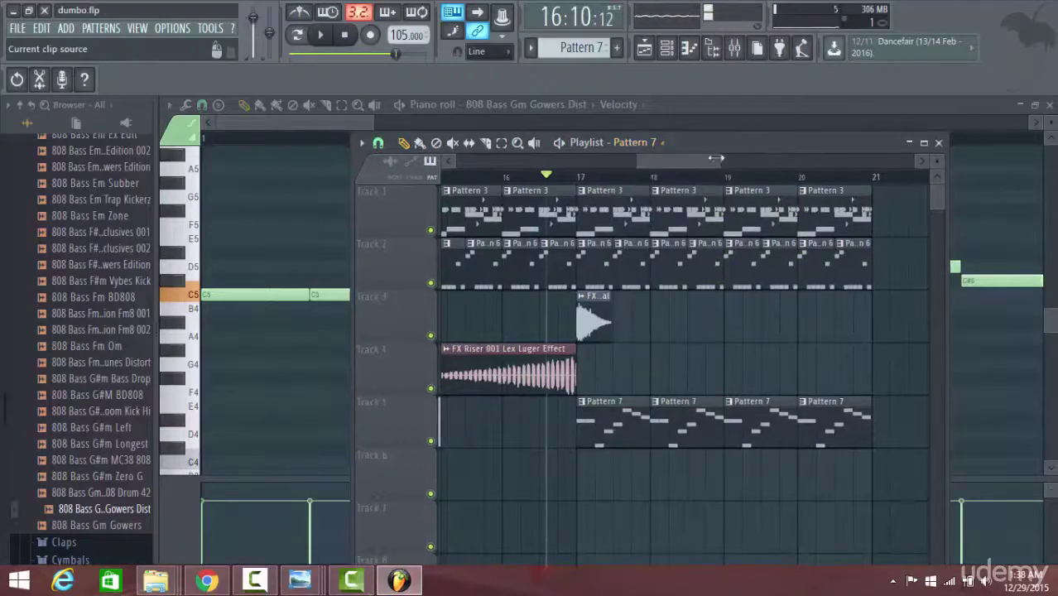
pyautogui.moveTo(702, 160)
pyautogui.mouseDown()
pyautogui.moveTo(665, 167)
pyautogui.moveTo(684, 167)
pyautogui.mouseUp()
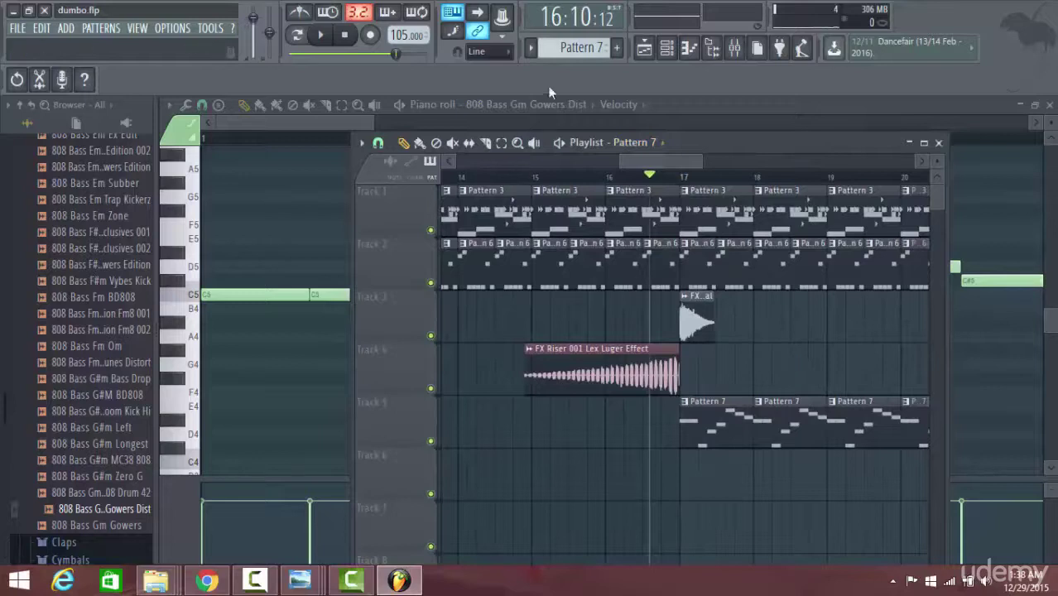
# Check the bass notes of Pattern 7 and delete the FX Riser 001 Lex Luger Effect clip from Track 4 of the playlist
pyautogui.click(667, 48)
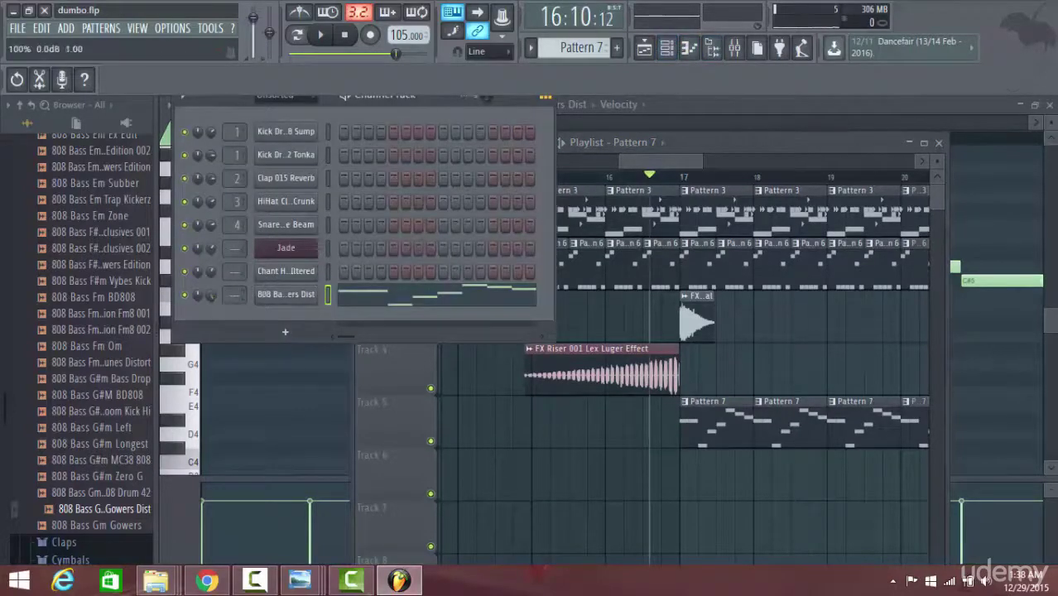
pyautogui.click(761, 105)
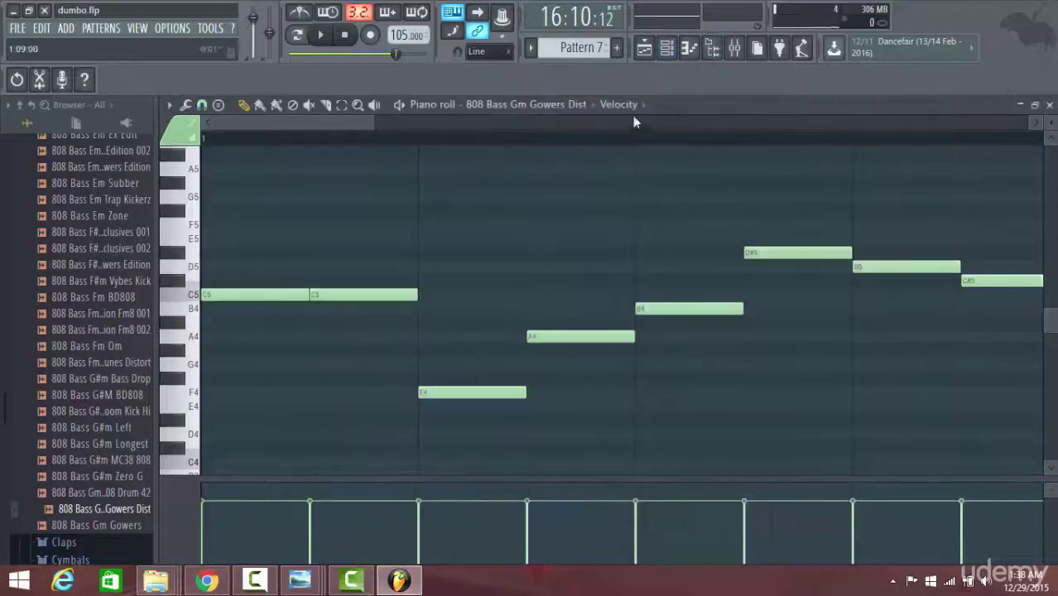
pyautogui.click(645, 49)
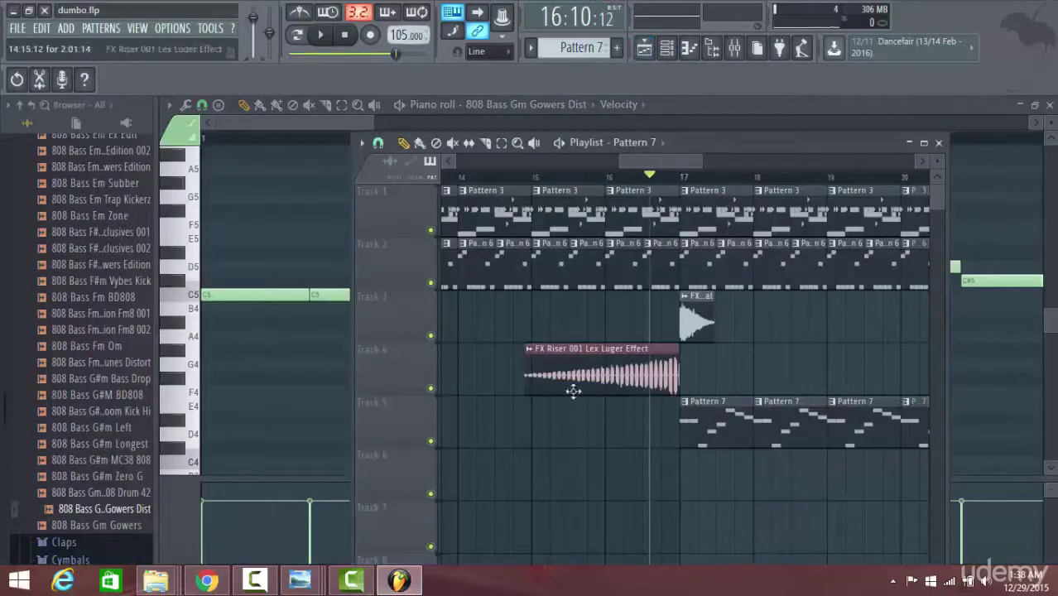
pyautogui.rightClick(599, 375)
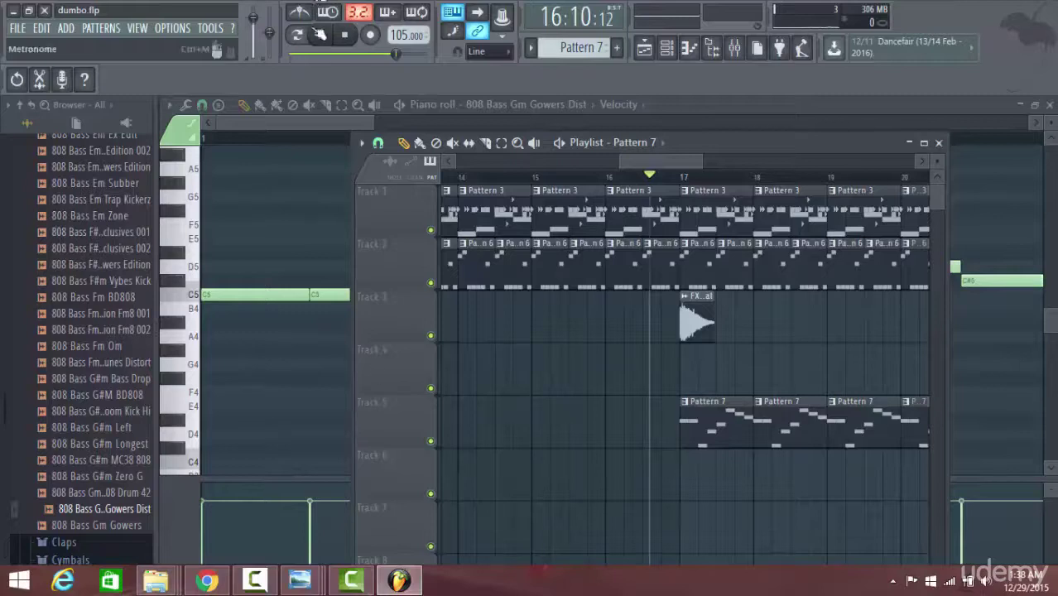
# Try to recover the deleted FX Riser clip by undoing recent playlist edits, and clear the stray Pattern 7 clip from Track 4 while playing the song
pyautogui.scroll(5, 101, 290)
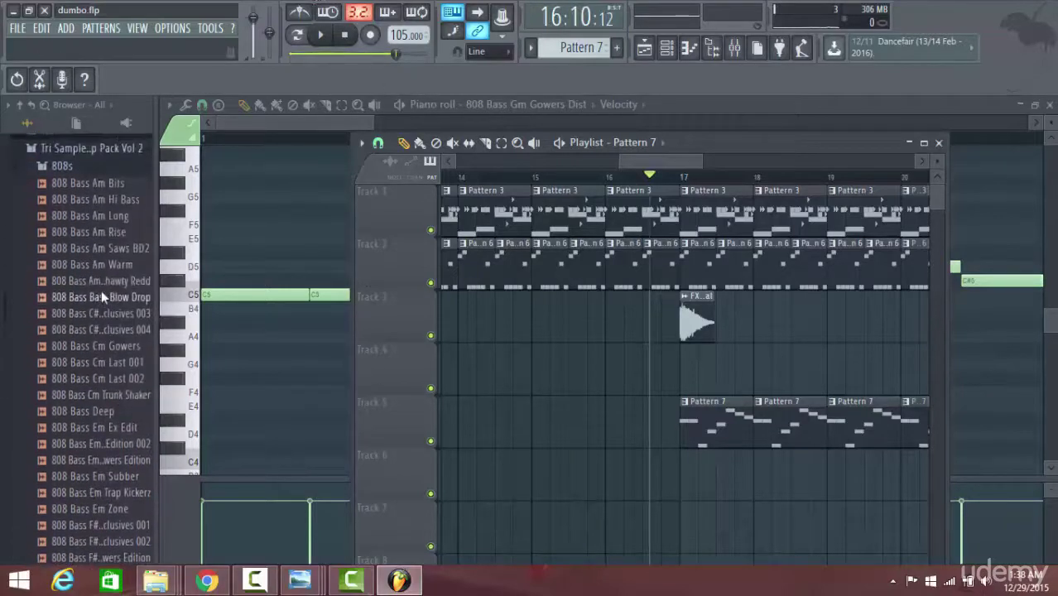
pyautogui.scroll(-4, 101, 289)
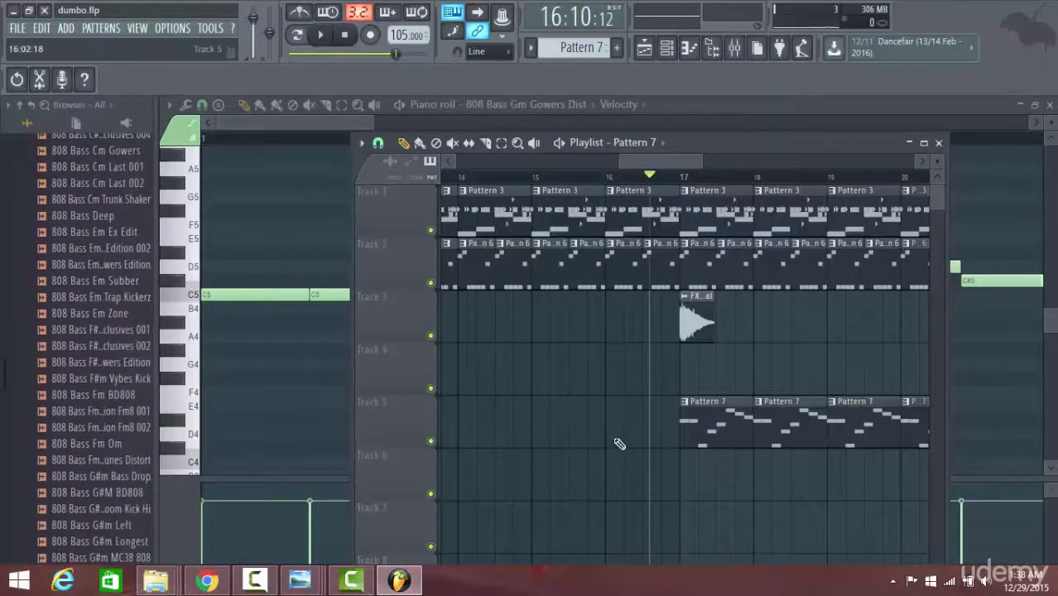
pyautogui.hotkey('ctrl', 'z')
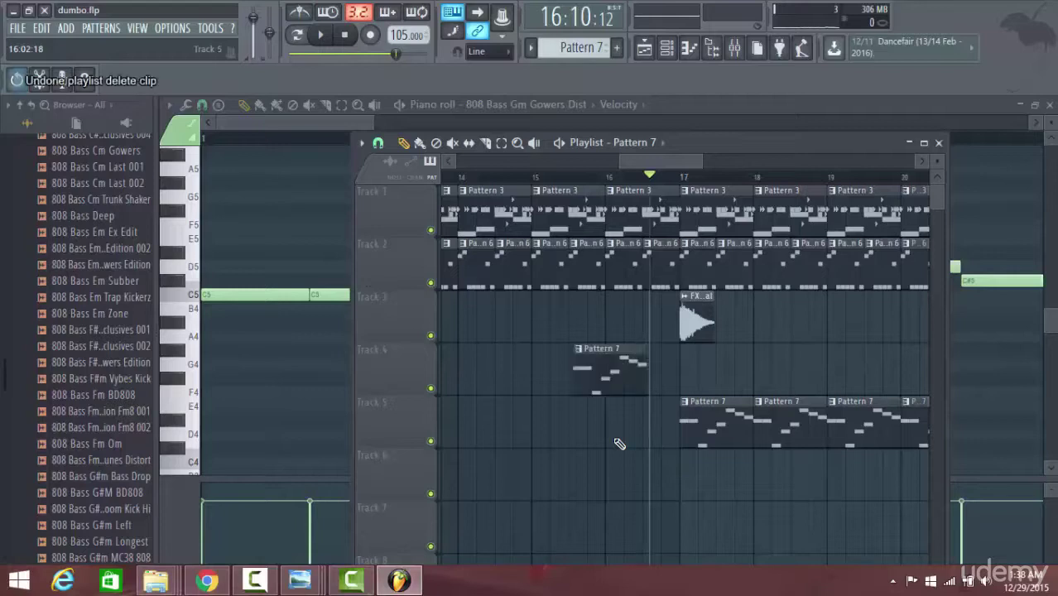
pyautogui.hotkey('ctrl', 'alt', 'z')
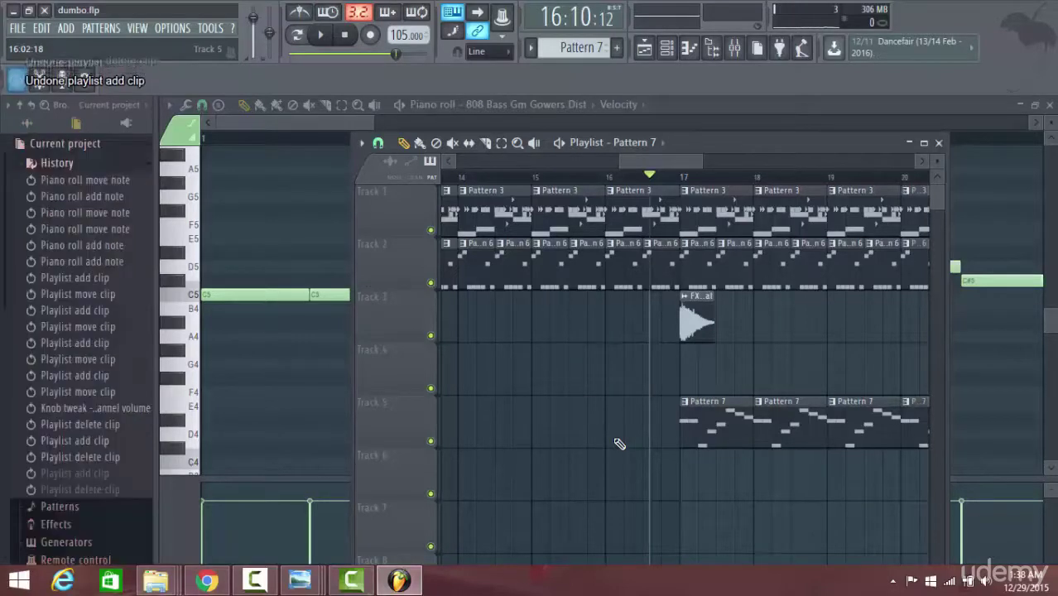
pyautogui.hotkey('ctrl', 'alt', 'z')
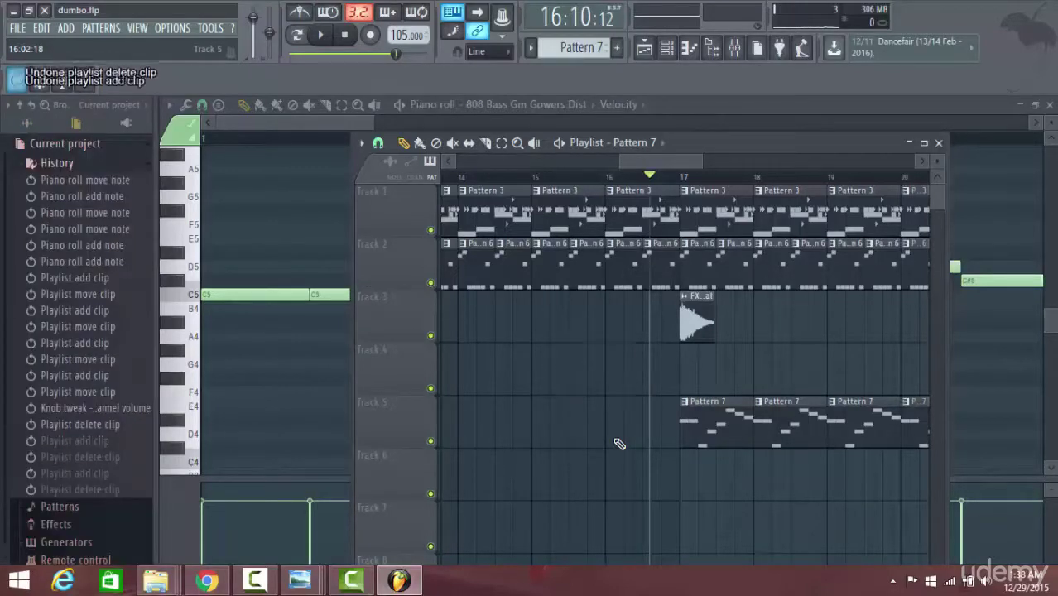
pyautogui.hotkey('ctrl', 'alt', 'z')
pyautogui.hotkey('ctrl', 'shift', 'z')
pyautogui.press('space')
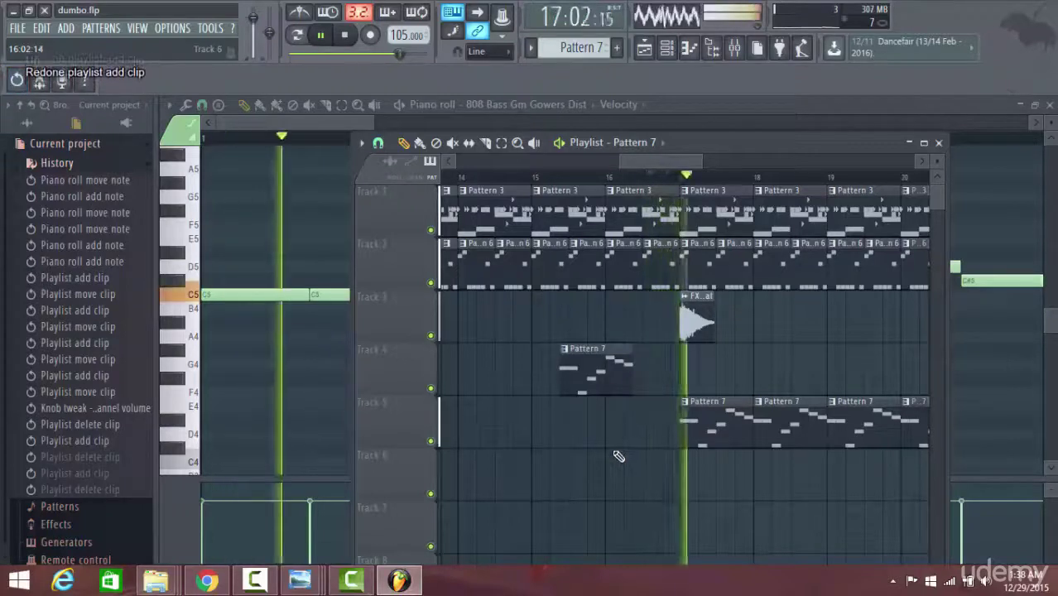
pyautogui.rightClick(619, 385)
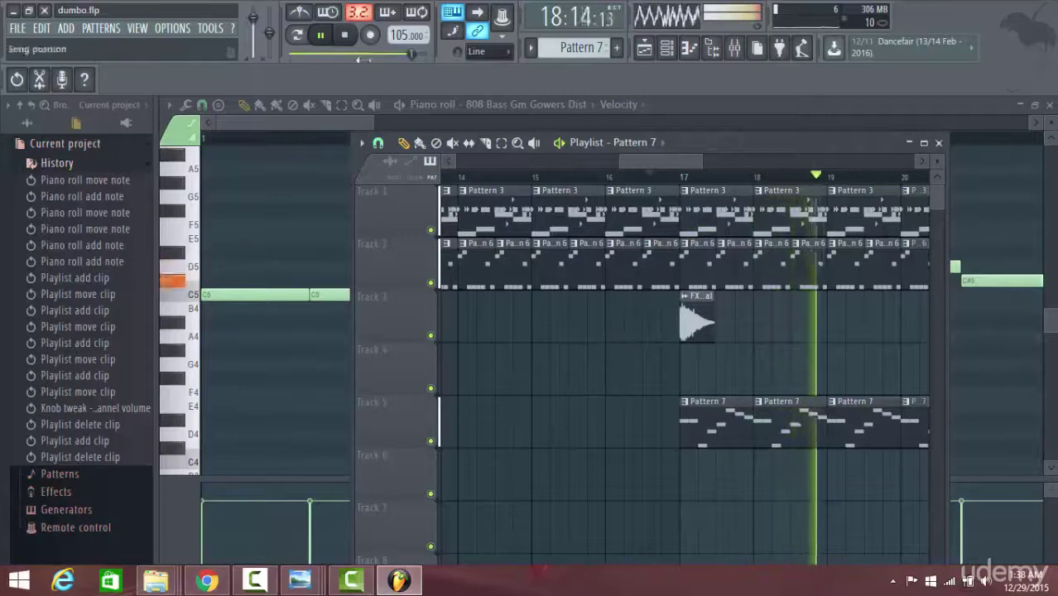
pyautogui.click(335, 44)
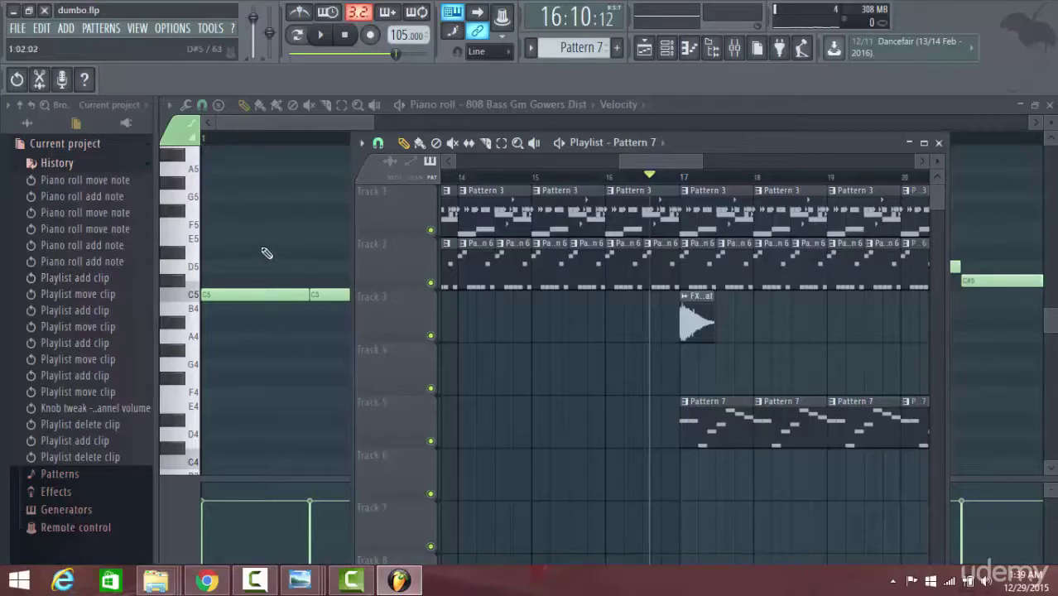
# Place FX Riser 001 Lex Luger Effect from the sample pack's FX folder on Track 4, ending at bar 17, and open its channel settings
pyautogui.click(100, 168)
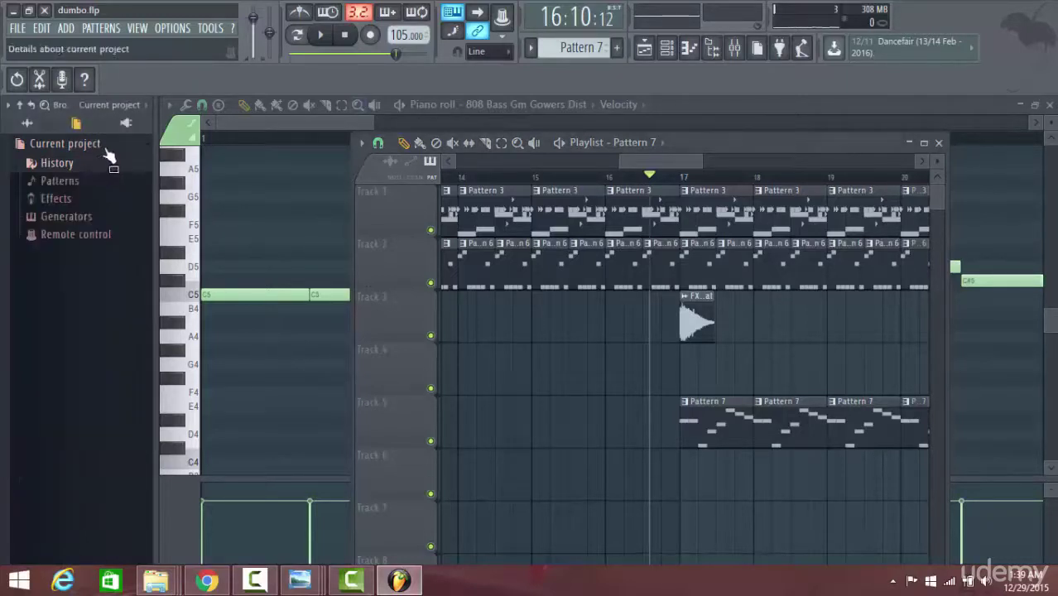
pyautogui.click(33, 124)
pyautogui.scroll(4, 75, 244)
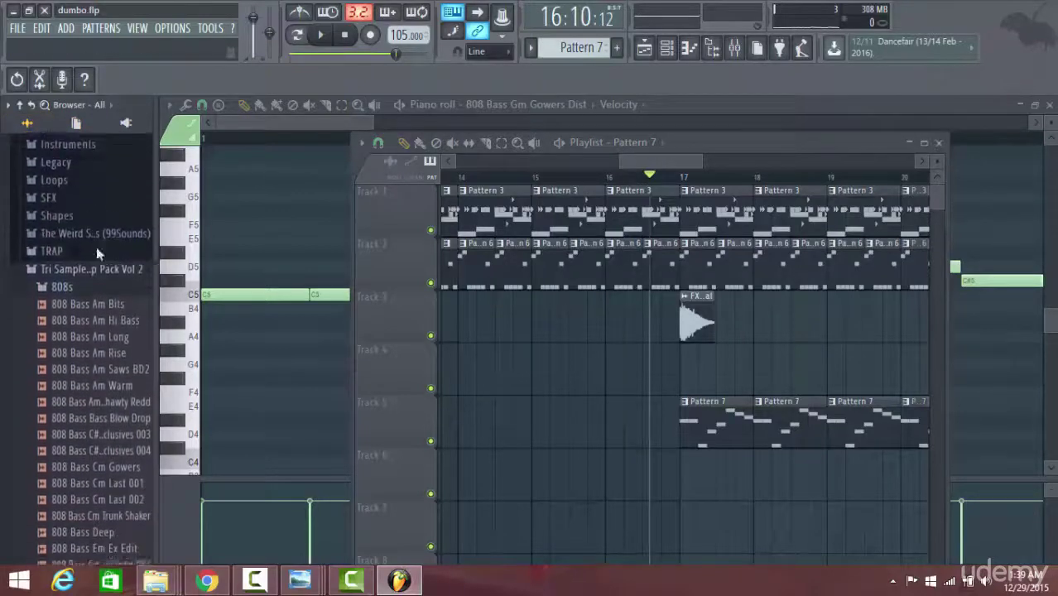
pyautogui.scroll(-1, 96, 253)
pyautogui.click(58, 270)
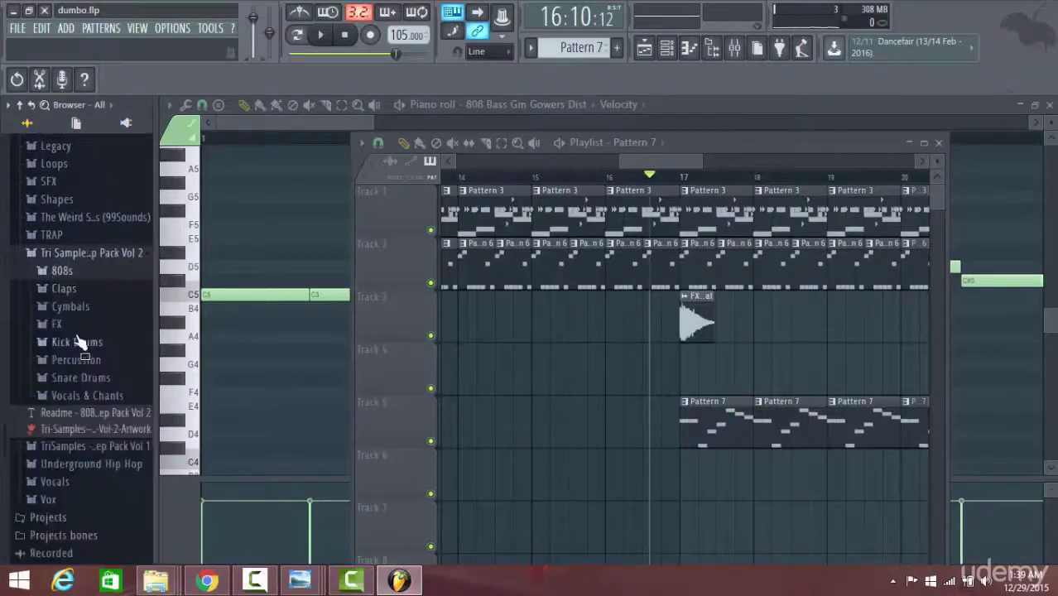
pyautogui.click(70, 325)
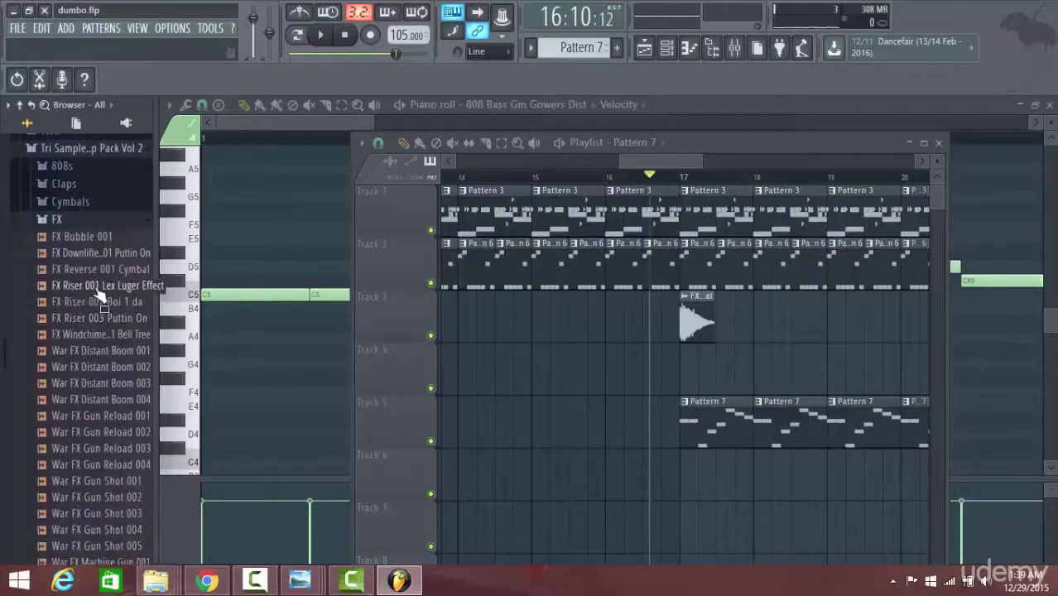
pyautogui.moveTo(98, 292); pyautogui.dragTo(576, 405)
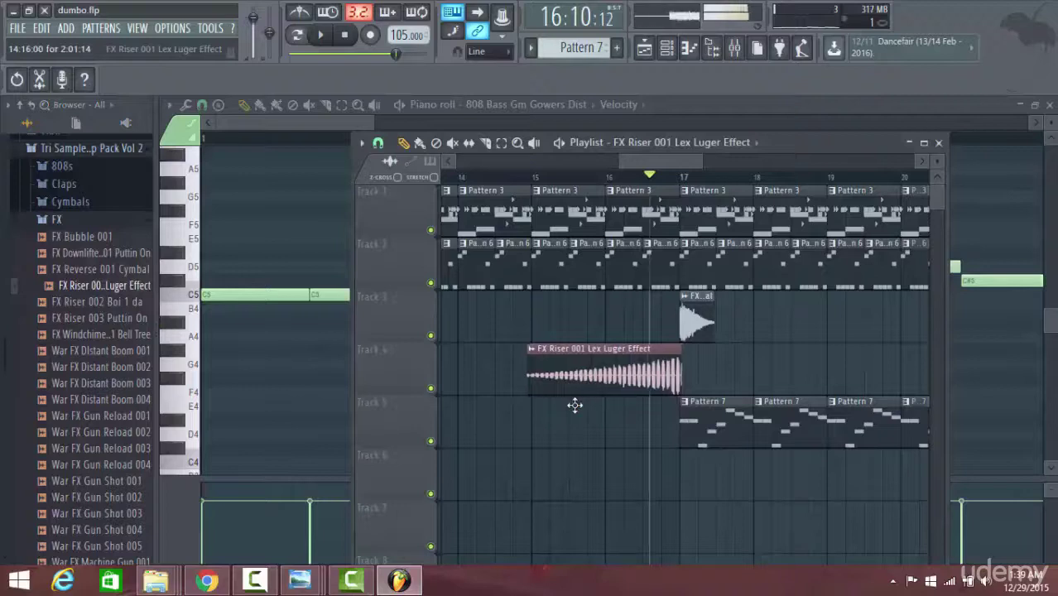
pyautogui.doubleClick(611, 371)
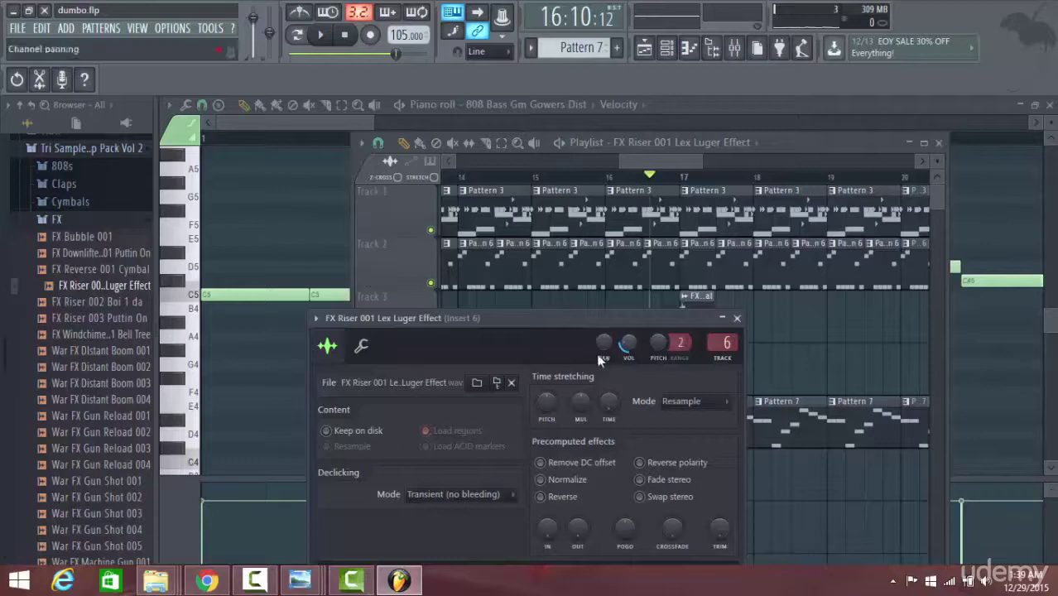
# Transpose all Pattern 7 bass notes down six semitones during playback, putting the first two notes on F#4
pyautogui.click(322, 35)
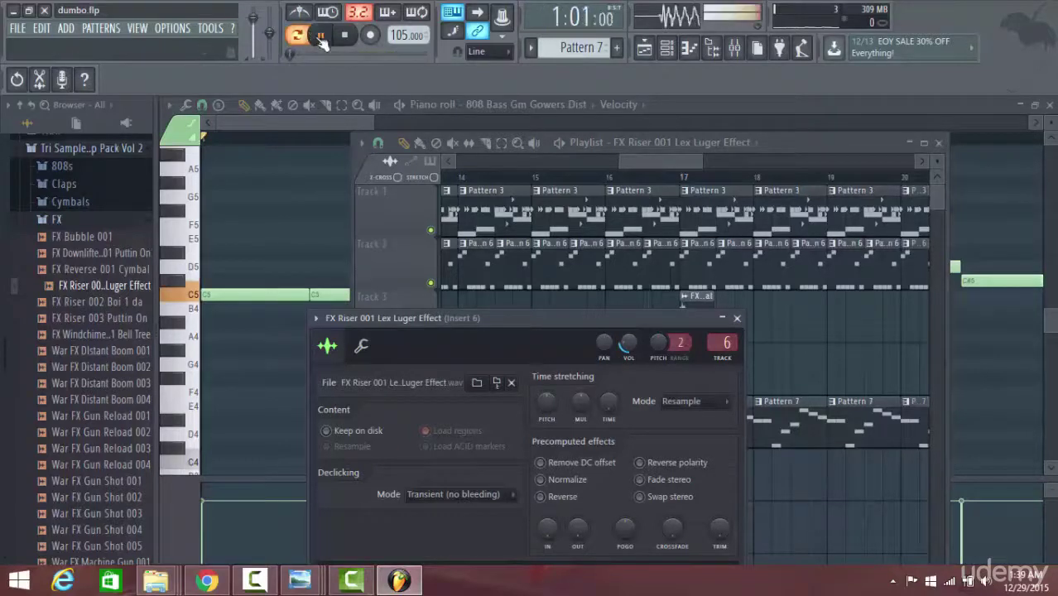
pyautogui.click(289, 126)
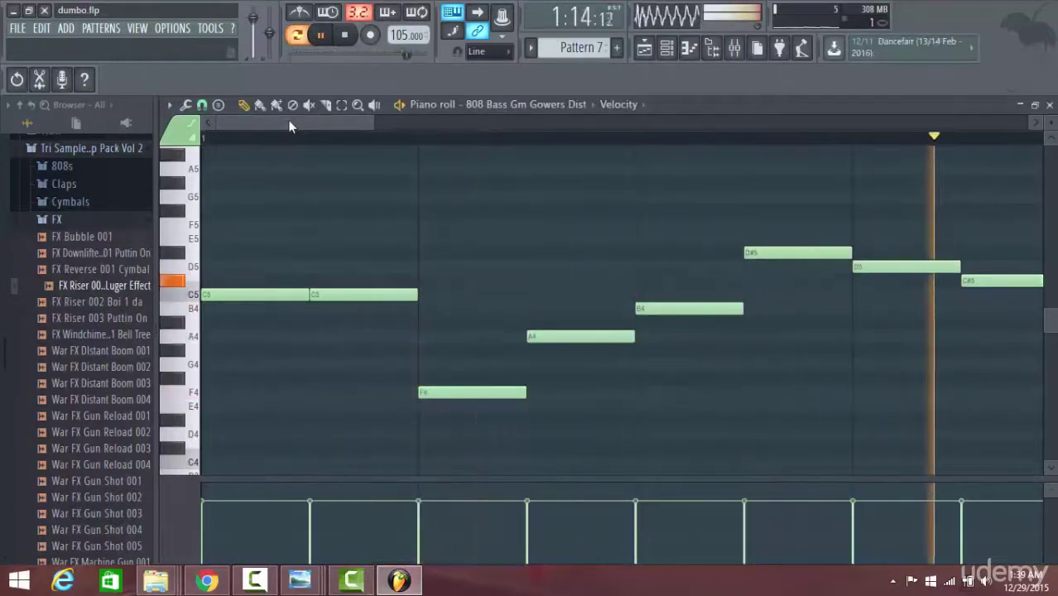
pyautogui.hotkey('ctrl', 'a')
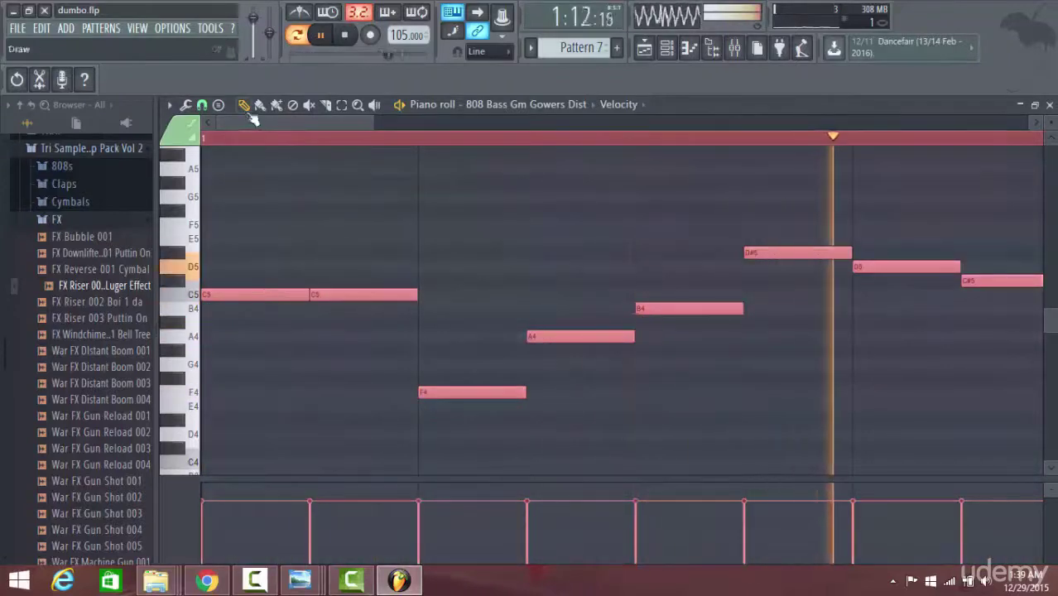
pyautogui.moveTo(223, 295); pyautogui.dragTo(232, 383)
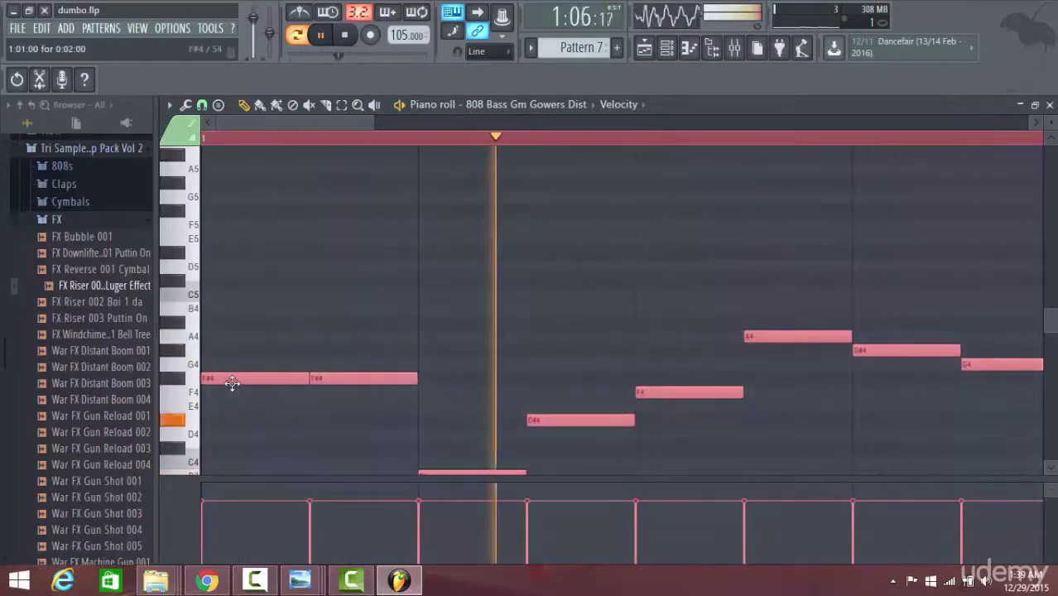
pyautogui.click(344, 38)
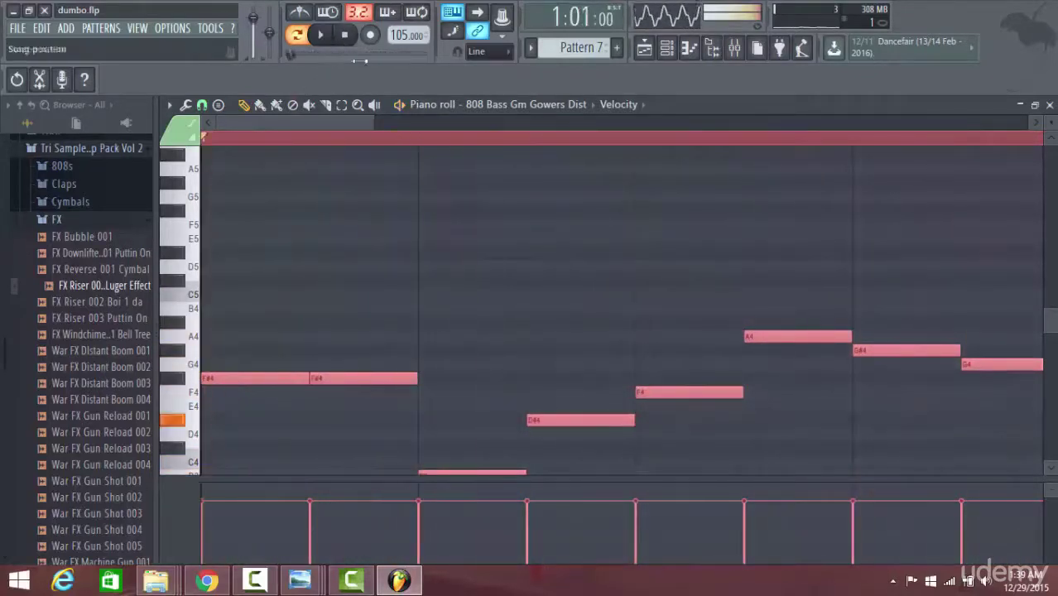
# Show the channel rack over the playlist and look through the contents of Patterns 4, 3, 5 and 6
pyautogui.click(114, 30)
pyautogui.click(128, 90)
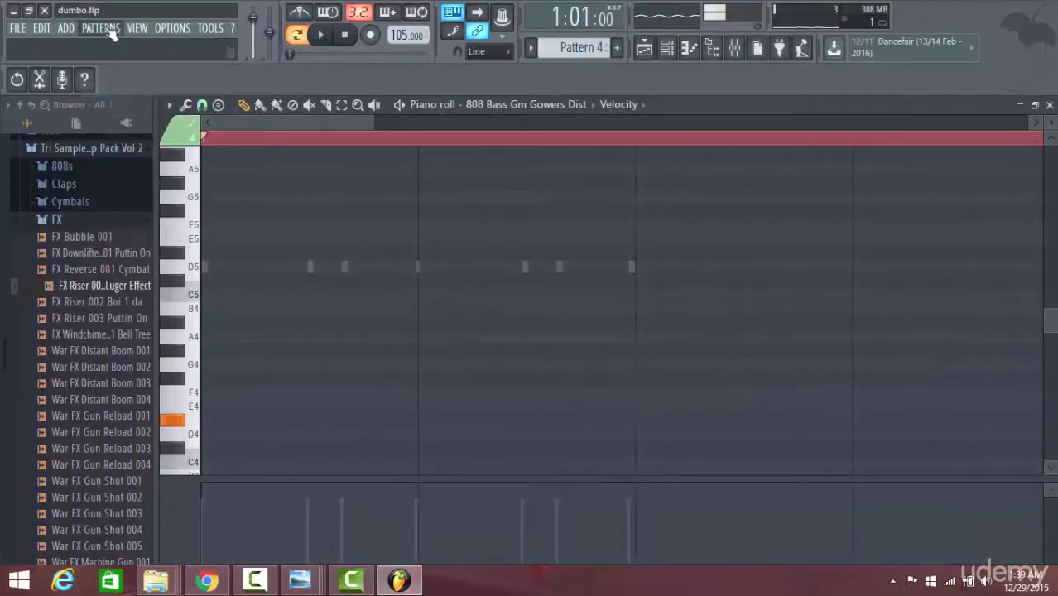
pyautogui.click(137, 29)
pyautogui.click(644, 48)
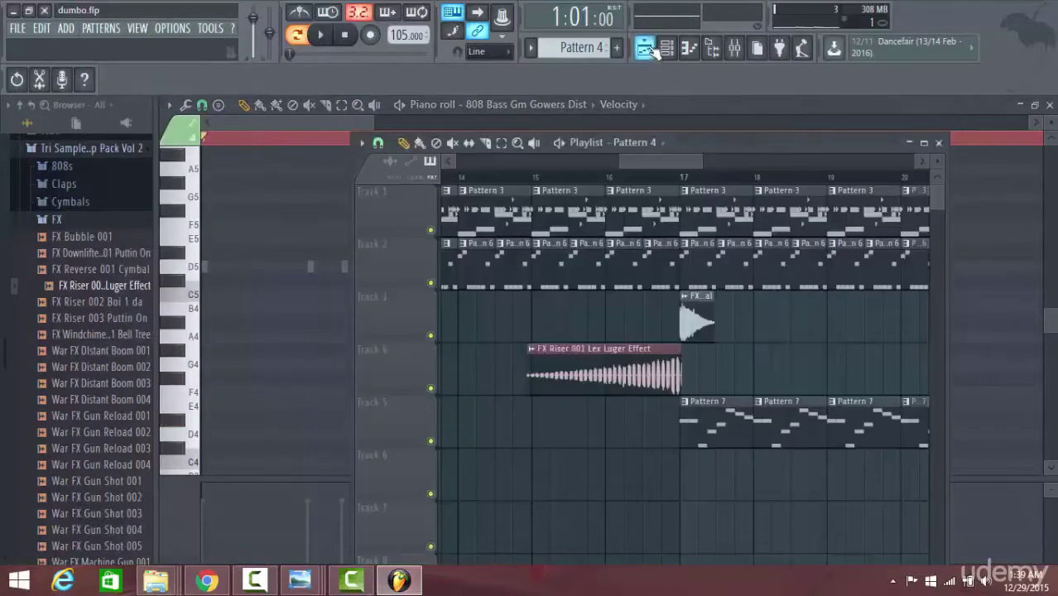
pyautogui.click(673, 48)
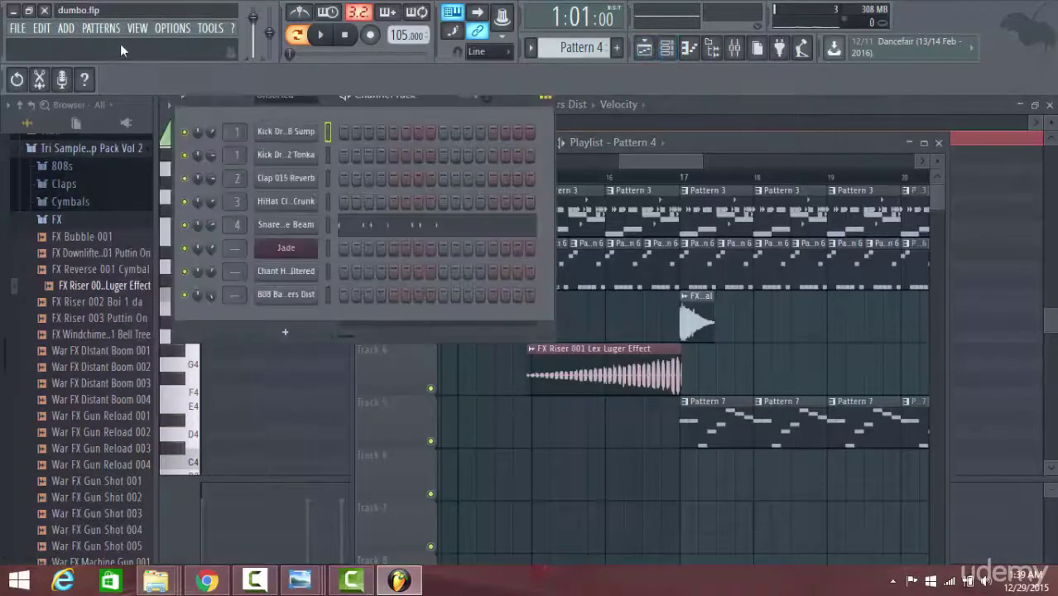
pyautogui.click(101, 28)
pyautogui.click(111, 74)
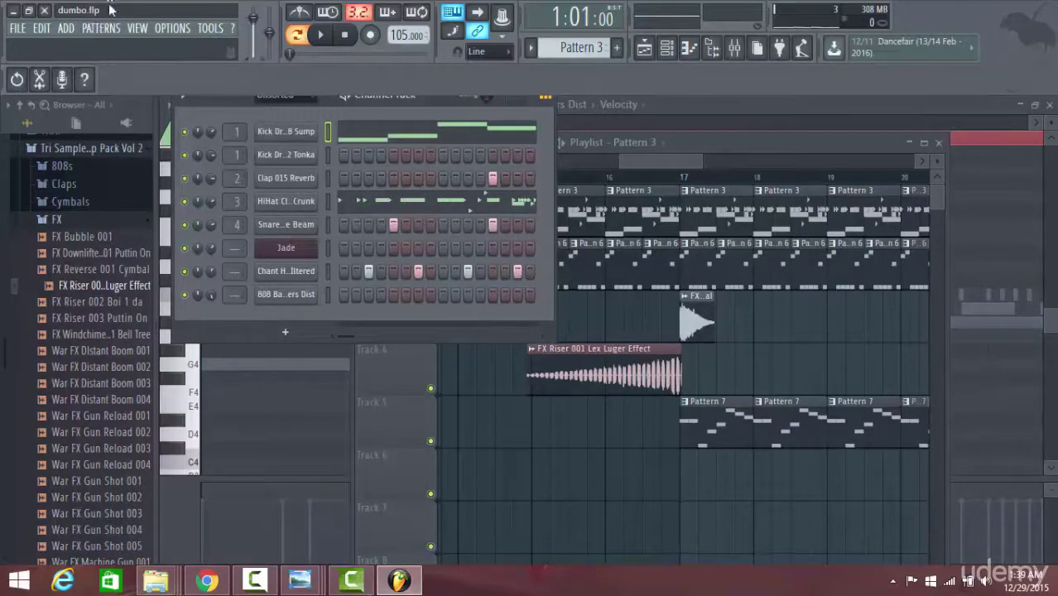
pyautogui.click(101, 29)
pyautogui.click(110, 107)
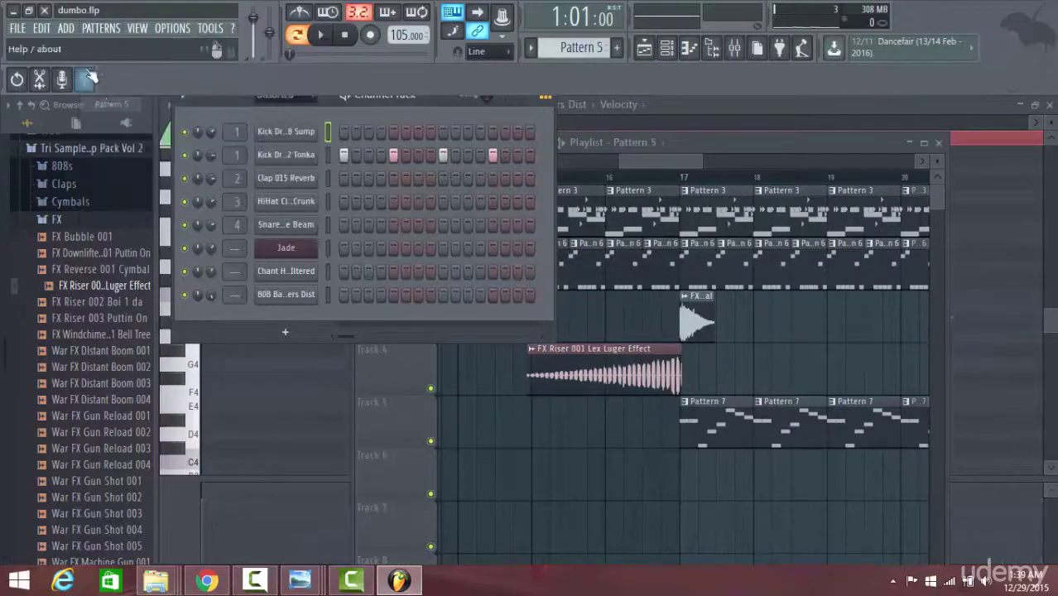
pyautogui.click(93, 30)
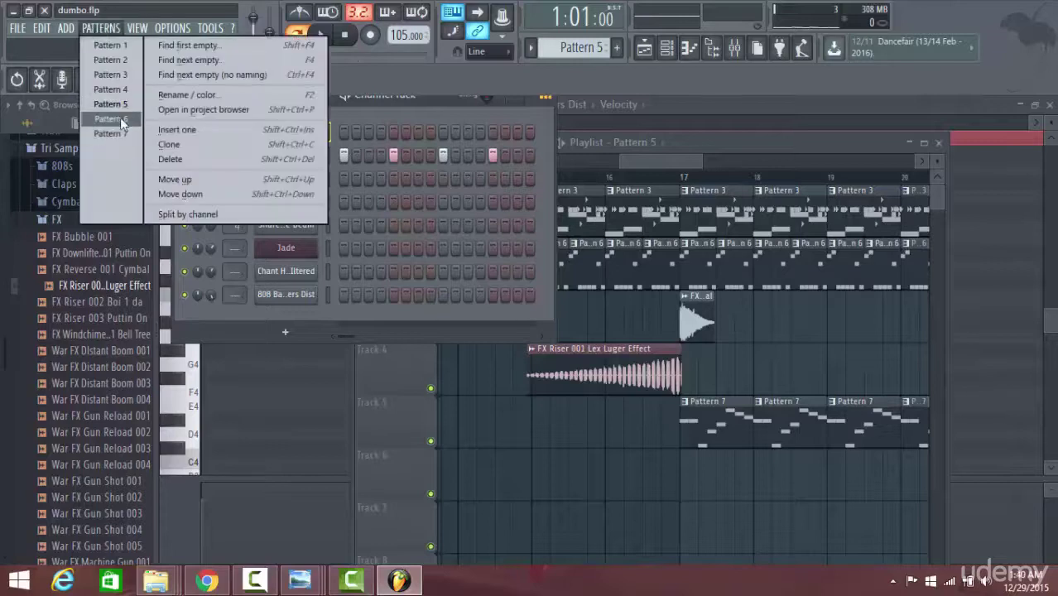
pyautogui.click(120, 118)
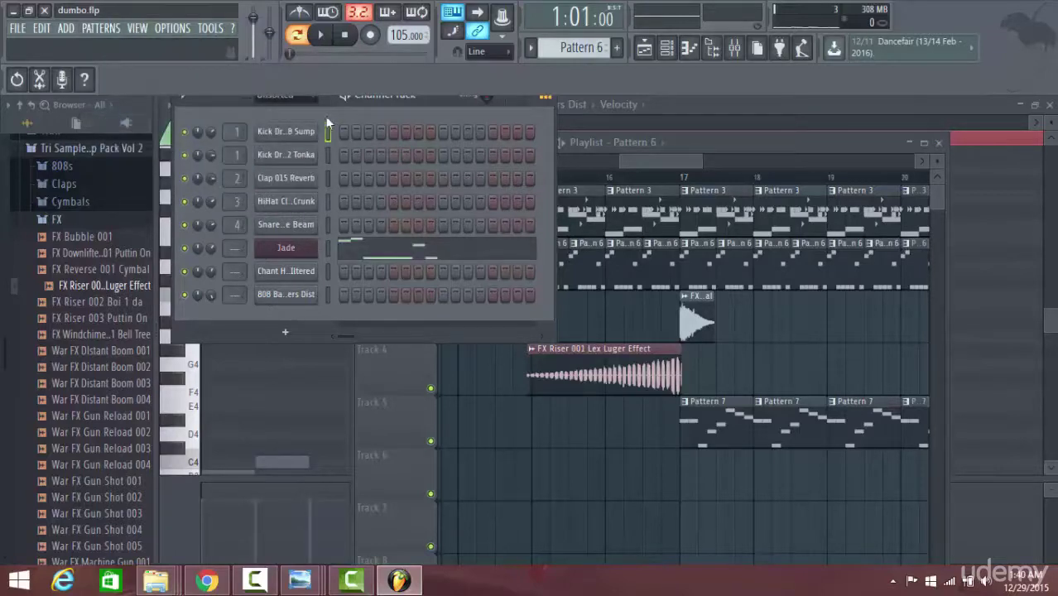
# Listen to the Jade melody in Pattern 6 and the bass line in Pattern 7 to compare their pitches
pyautogui.rightClick(313, 249)
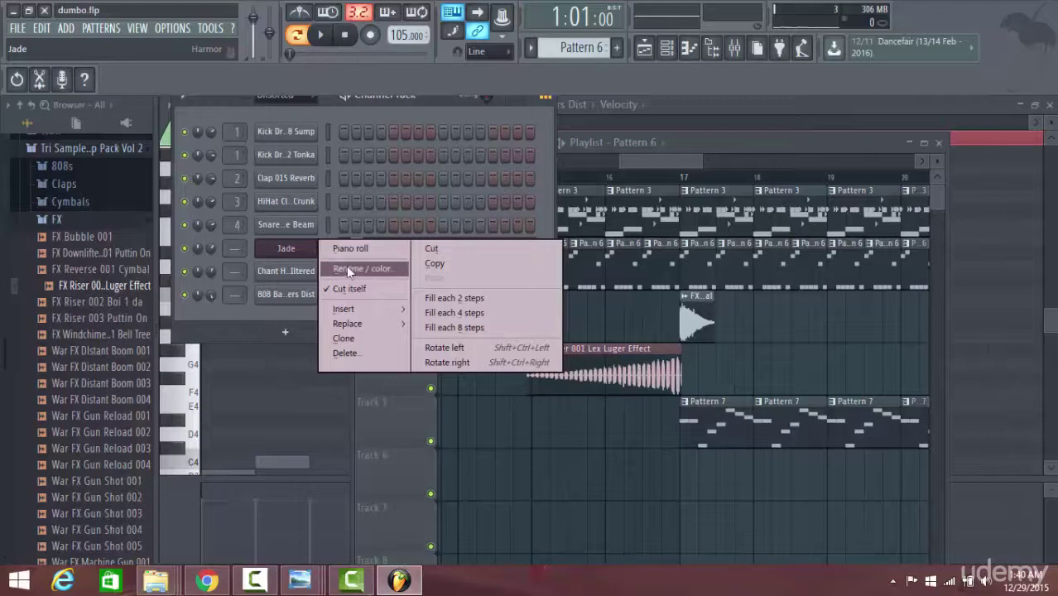
pyautogui.click(322, 35)
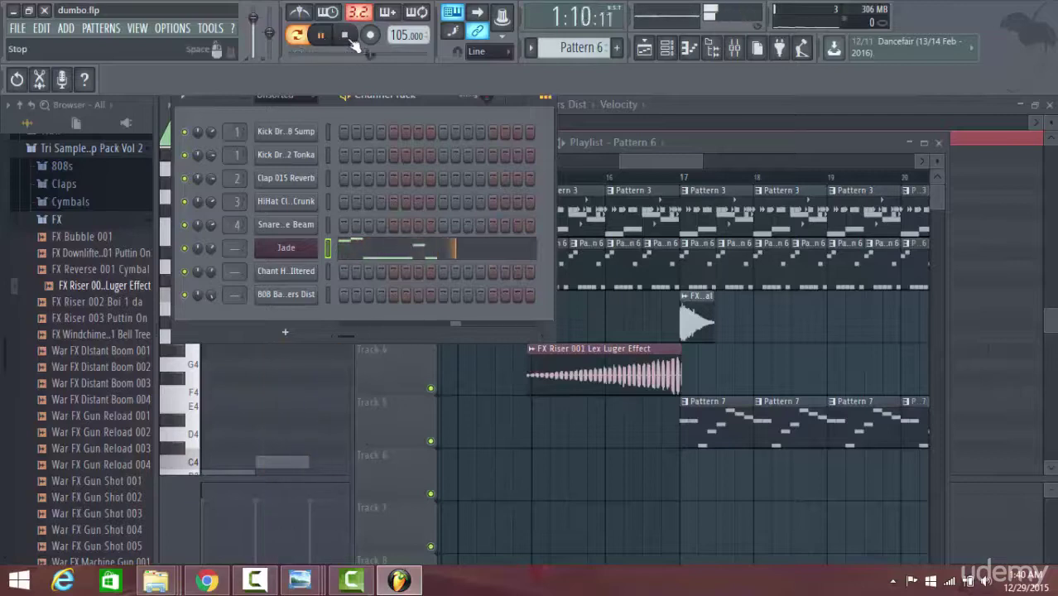
pyautogui.click(346, 35)
pyautogui.click(100, 28)
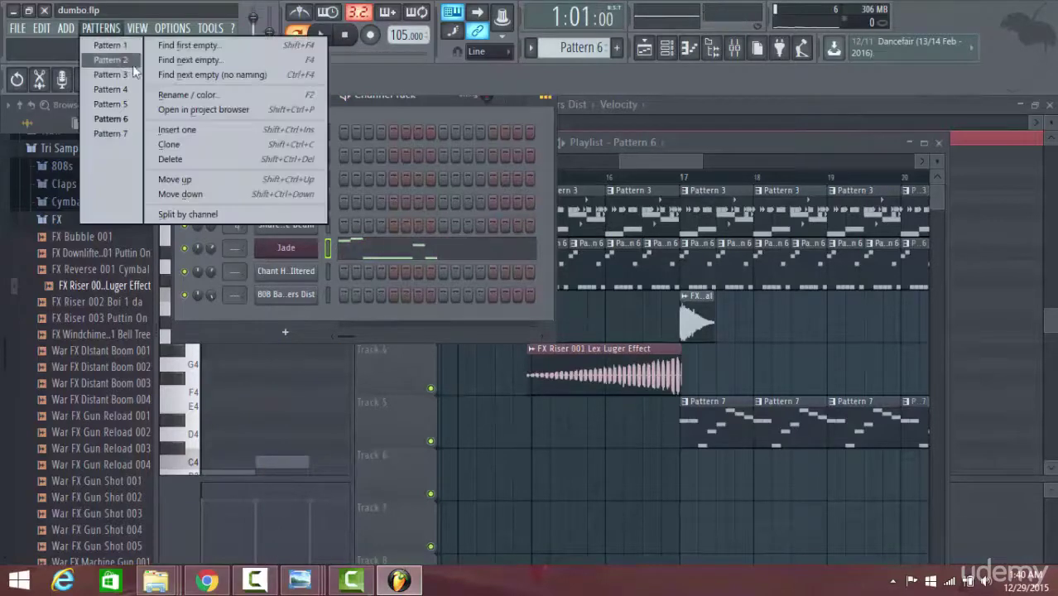
pyautogui.click(111, 133)
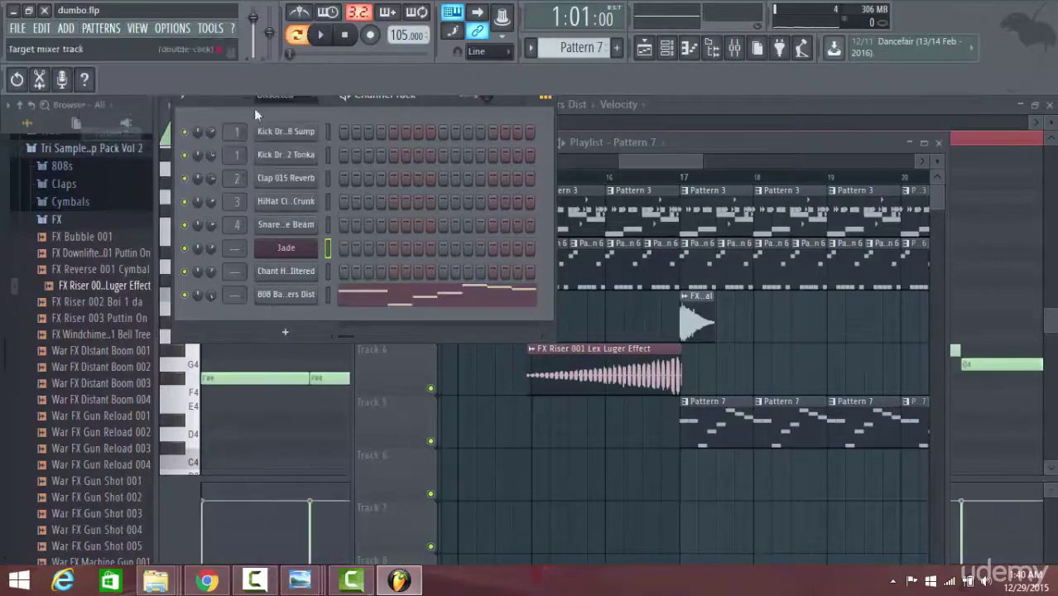
pyautogui.click(320, 35)
pyautogui.click(345, 35)
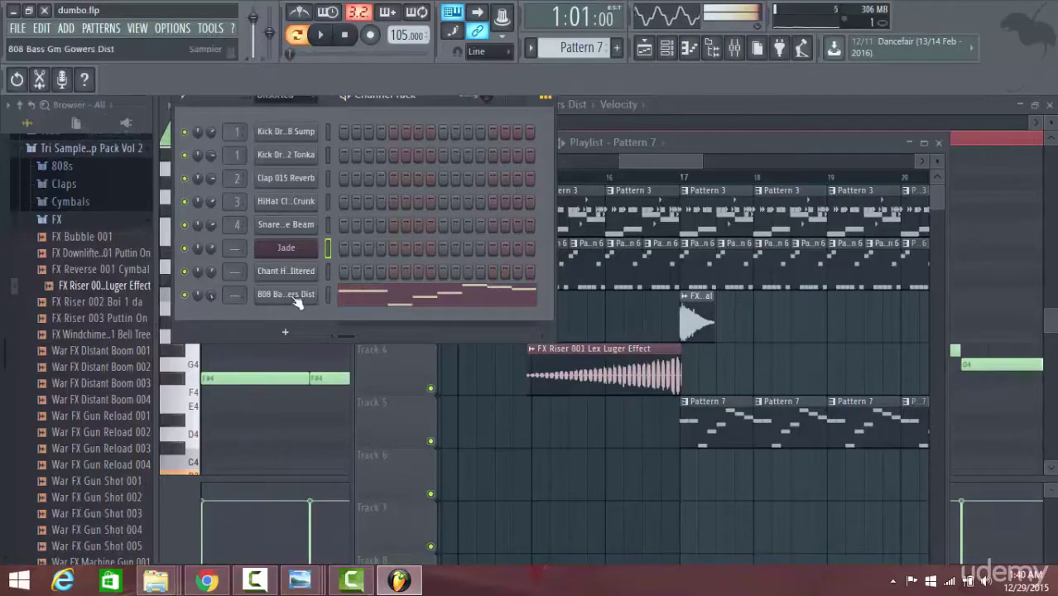
# Open the piano roll of the 808 Bass Gm Gowers Dist channel in Pattern 7 and sound the G#4 key
pyautogui.rightClick(317, 295)
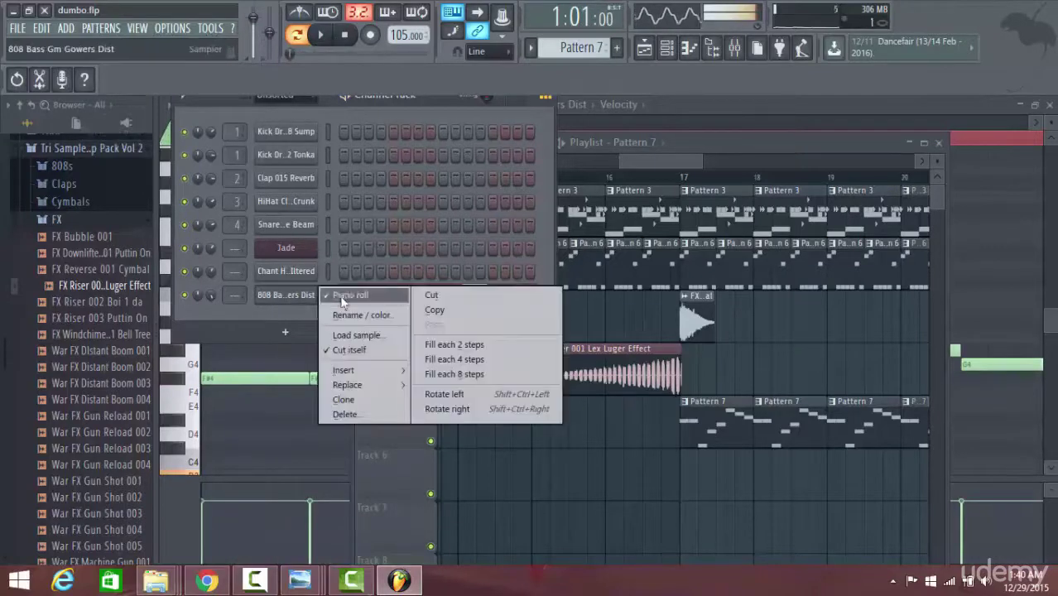
pyautogui.click(689, 48)
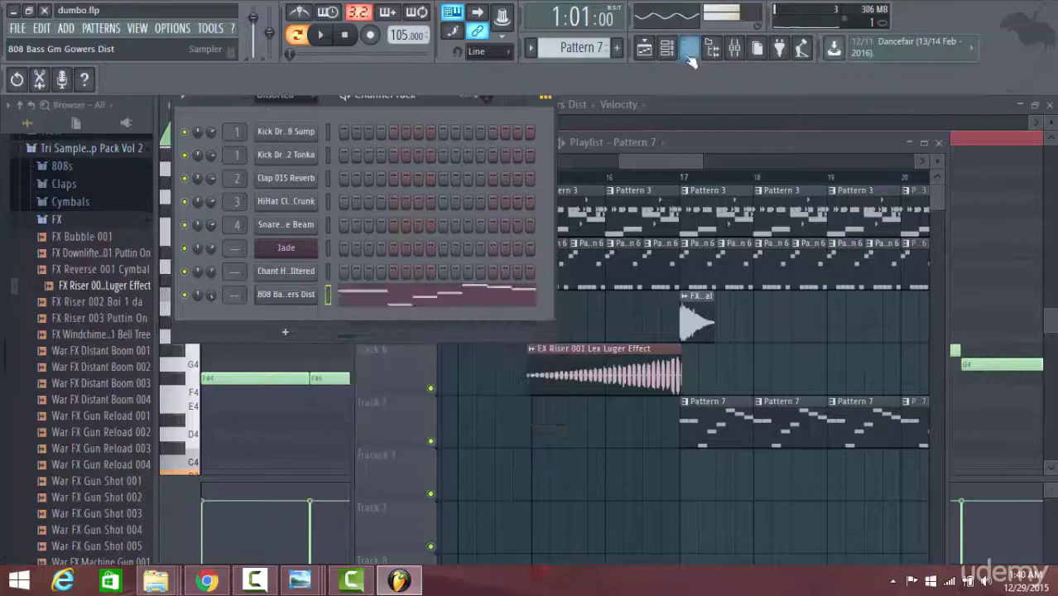
pyautogui.click(689, 48)
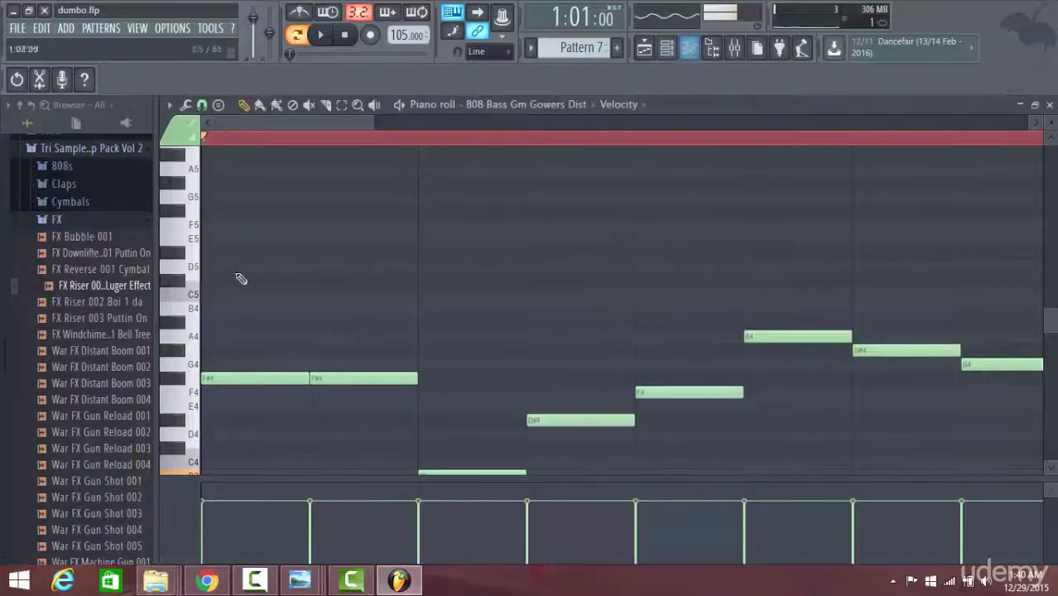
pyautogui.click(180, 350)
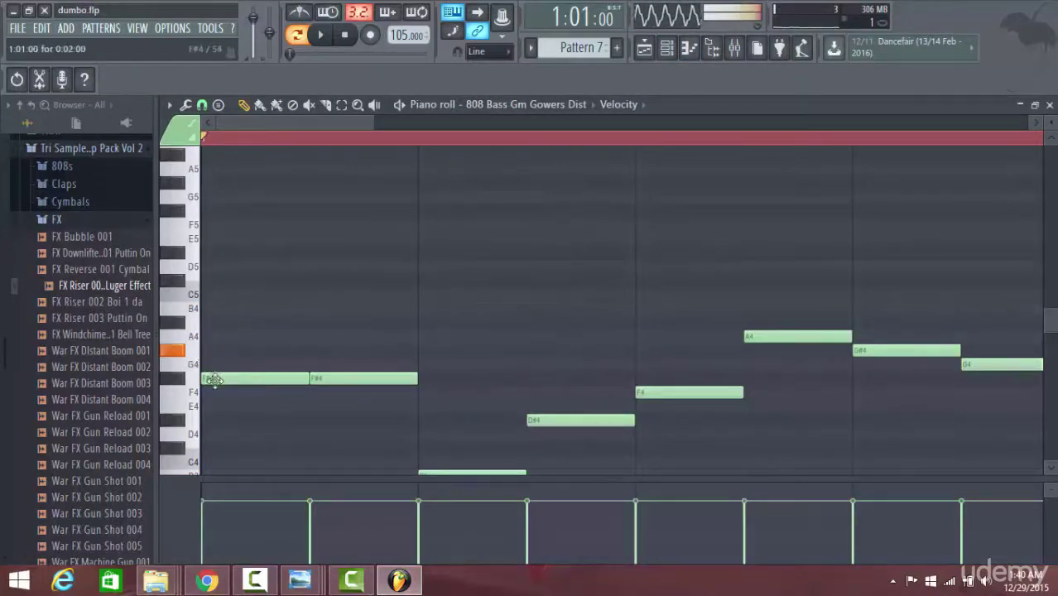
# Transpose all Pattern 7 bass notes up two semitones, putting the first two on G#4, and play the song from bar 17
pyautogui.hotkey('ctrl', 'a')
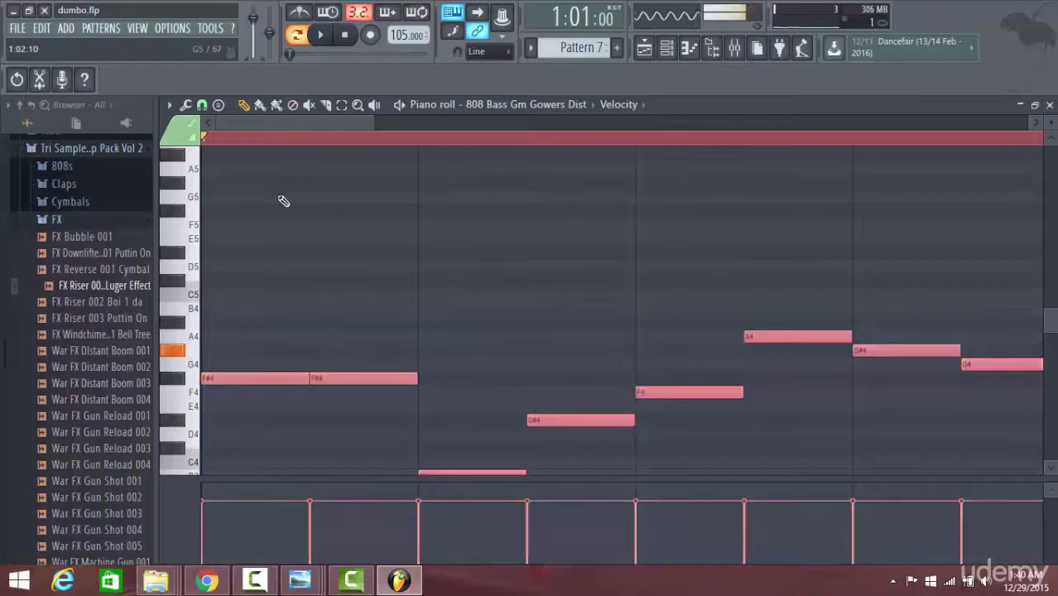
pyautogui.moveTo(213, 371); pyautogui.dragTo(214, 342)
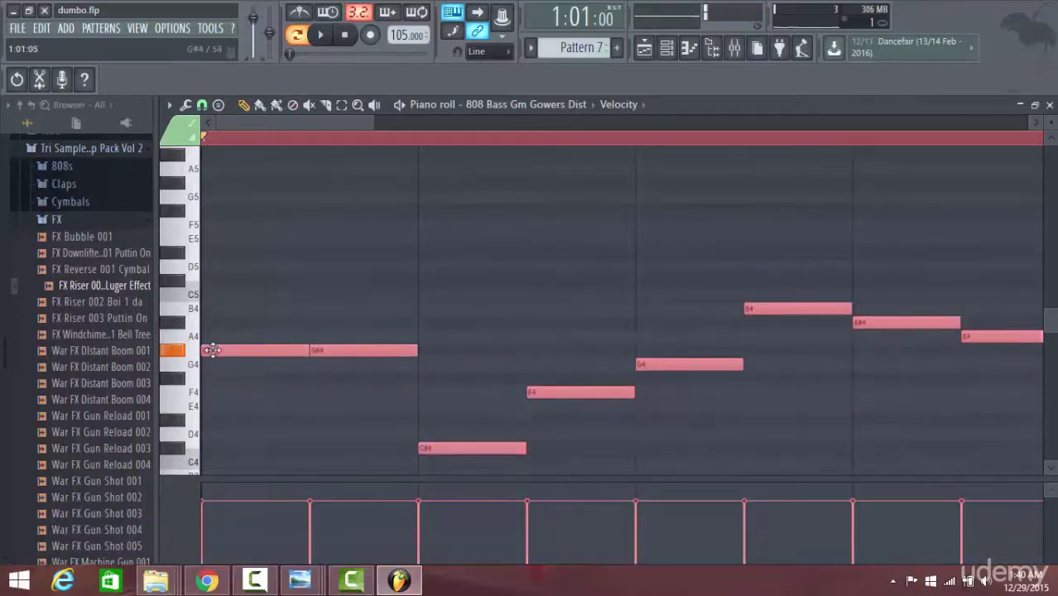
pyautogui.click(643, 58)
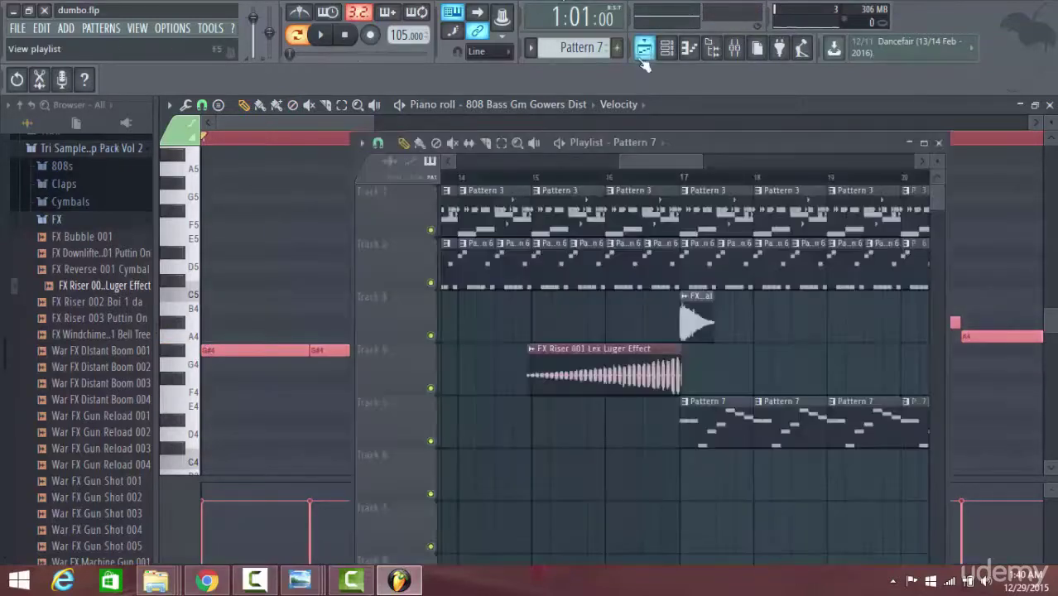
pyautogui.click(679, 176)
pyautogui.press('space')
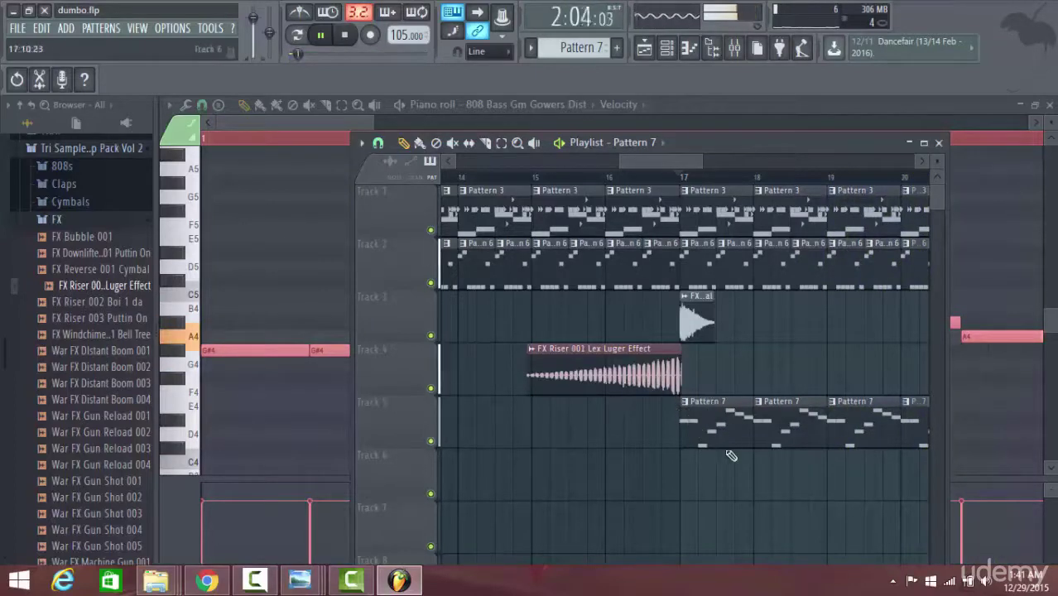
# Transpose all Pattern 7 bass notes down one octave so the first two sit on G#3, and return to the playlist
pyautogui.press('F5')
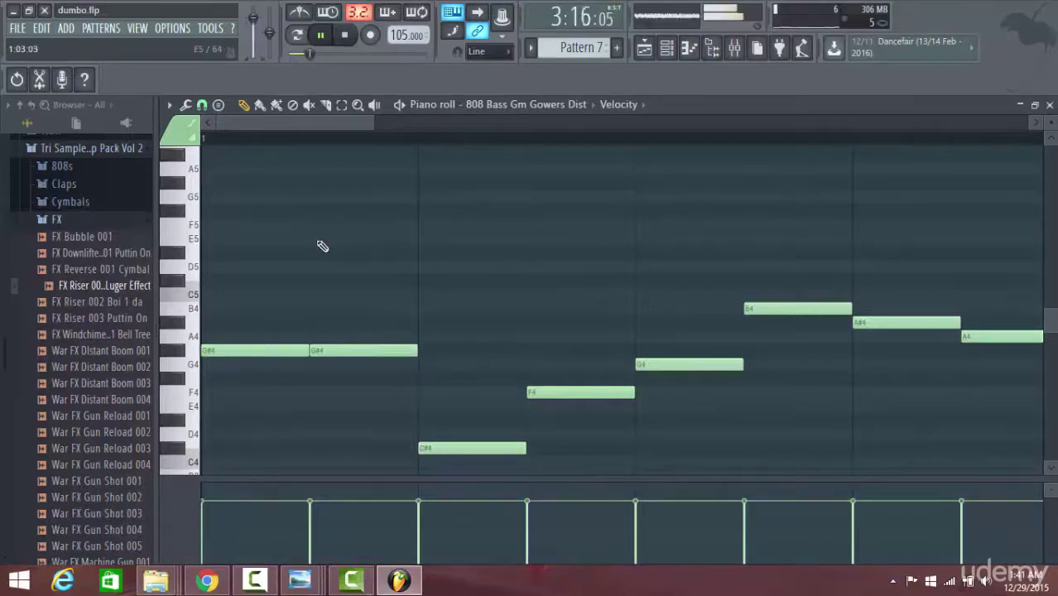
pyautogui.hotkey('ctrl', 'a')
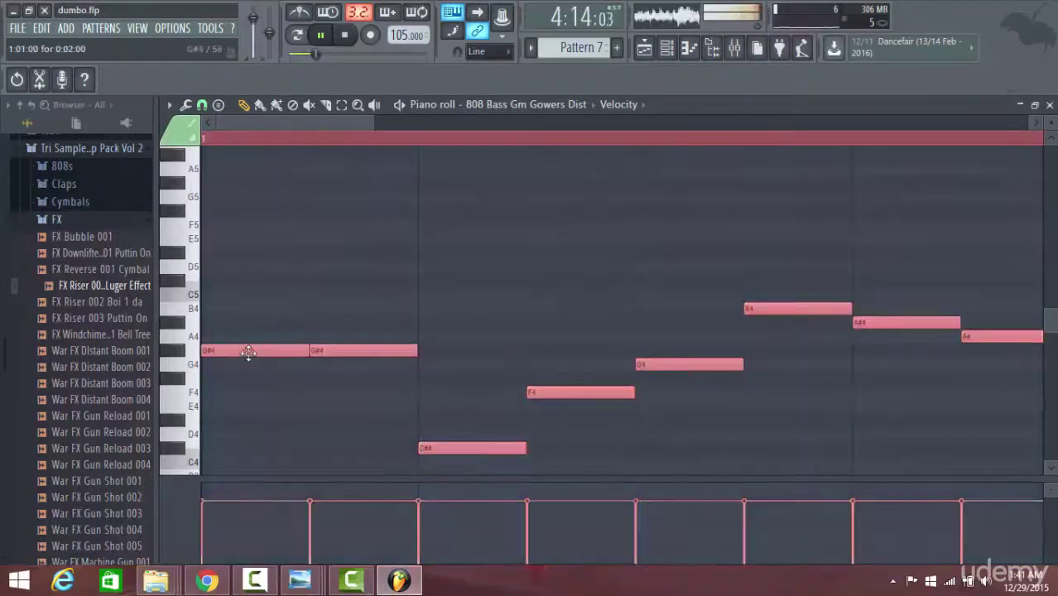
pyautogui.moveTo(246, 353); pyautogui.dragTo(178, 373)
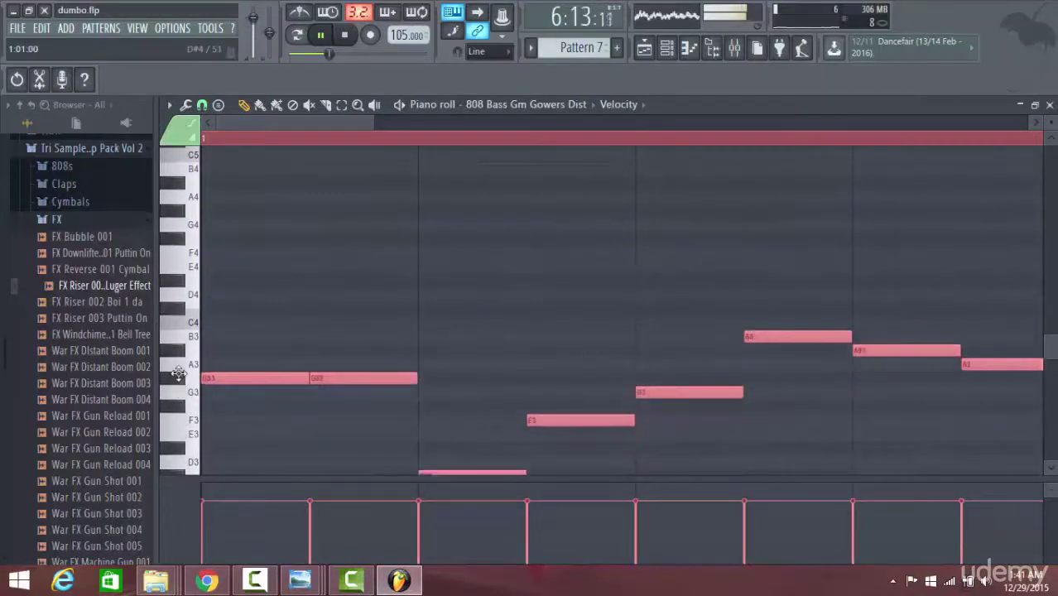
pyautogui.click(645, 48)
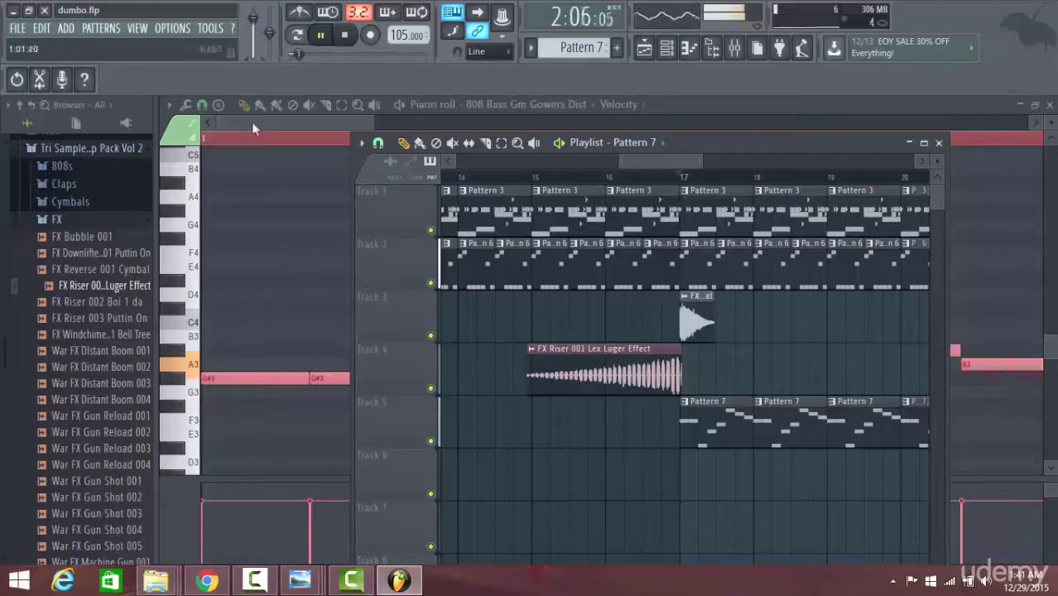
# Paste a copy of the Pattern 7 bass notes one octave higher, starting on G#4, and show the playlist around bar 17
pyautogui.click(278, 117)
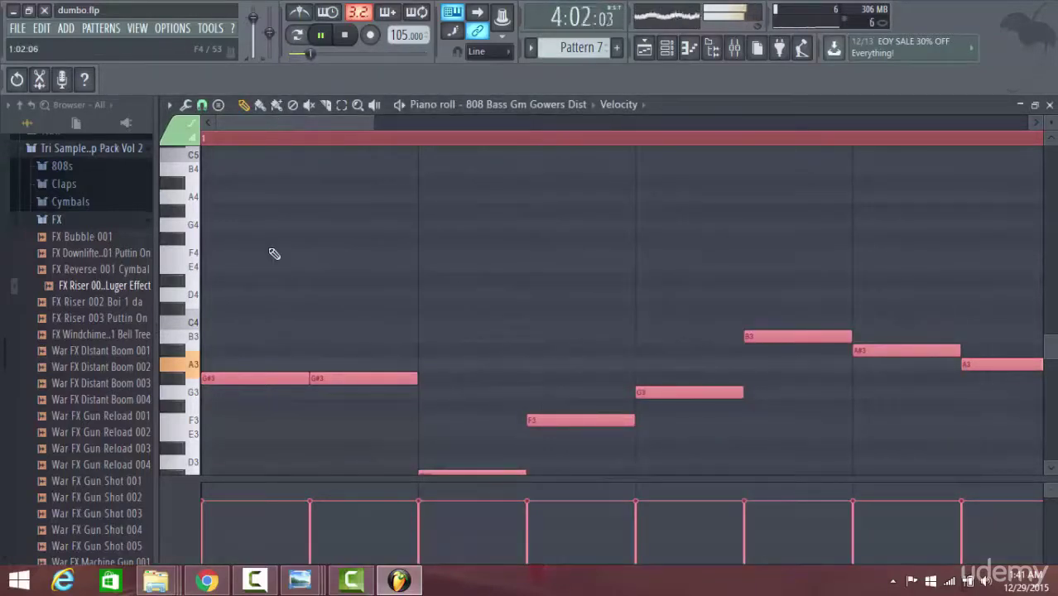
pyautogui.hotkey('ctrl', 'v')
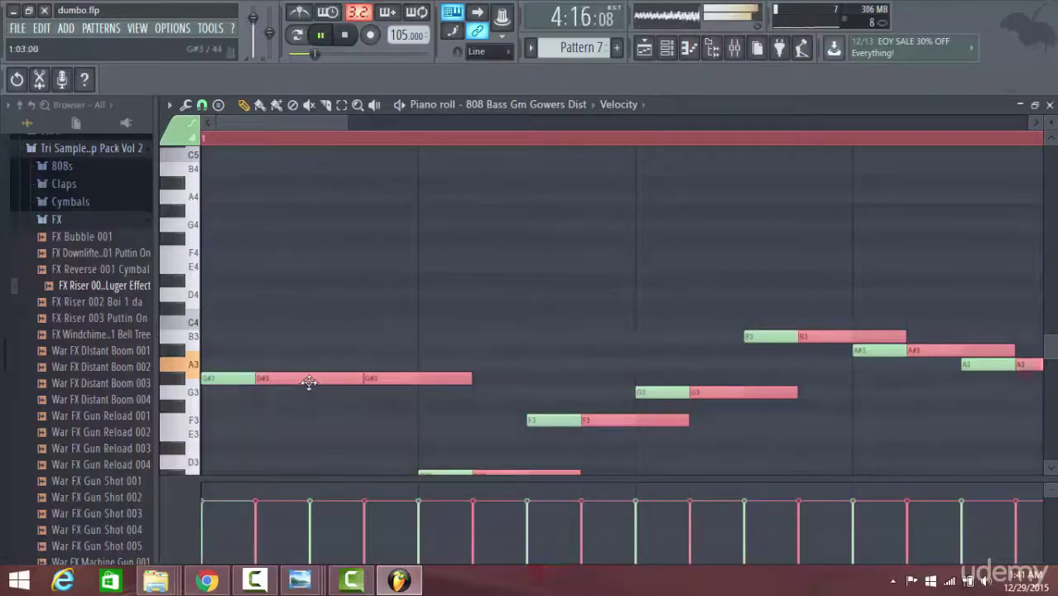
pyautogui.moveTo(309, 381); pyautogui.dragTo(200, 361)
pyautogui.scroll(-4, 435, 373)
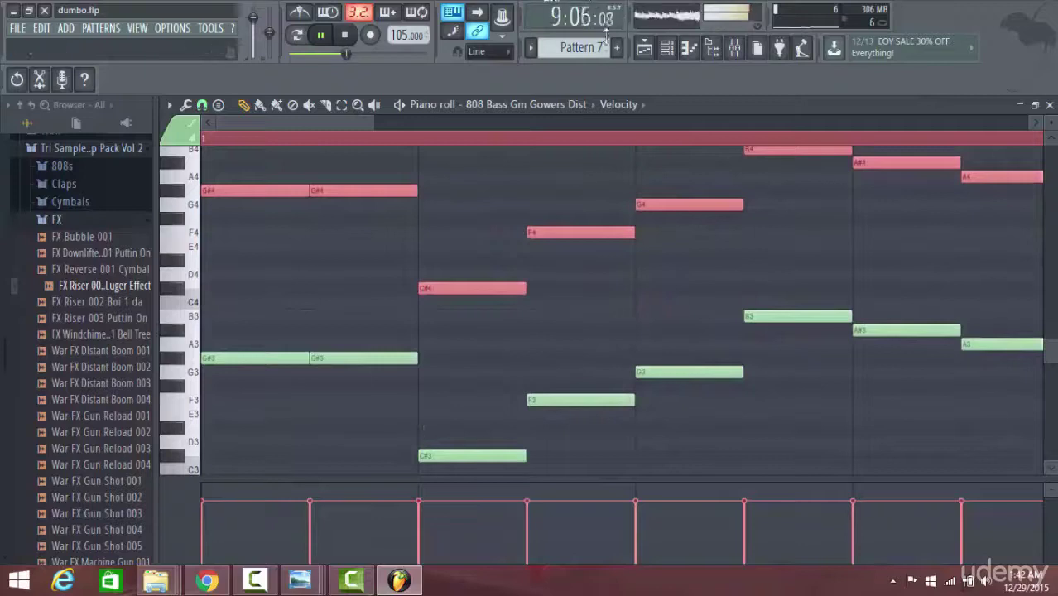
pyautogui.click(644, 49)
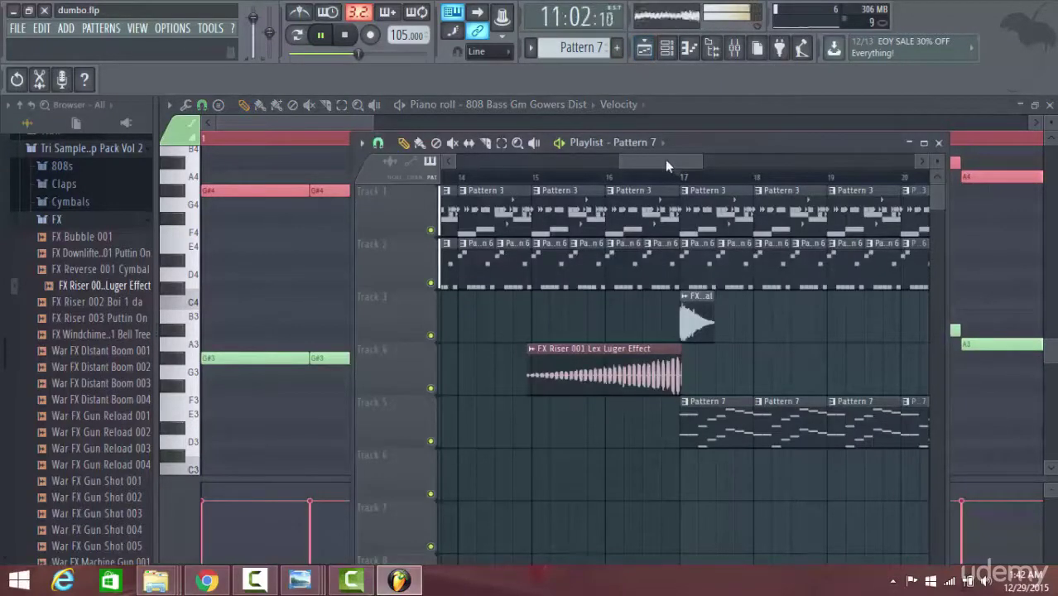
pyautogui.moveTo(667, 162)
pyautogui.mouseDown()
pyautogui.moveTo(648, 191)
pyautogui.moveTo(637, 159)
pyautogui.moveTo(679, 160)
pyautogui.moveTo(666, 160)
pyautogui.mouseUp()
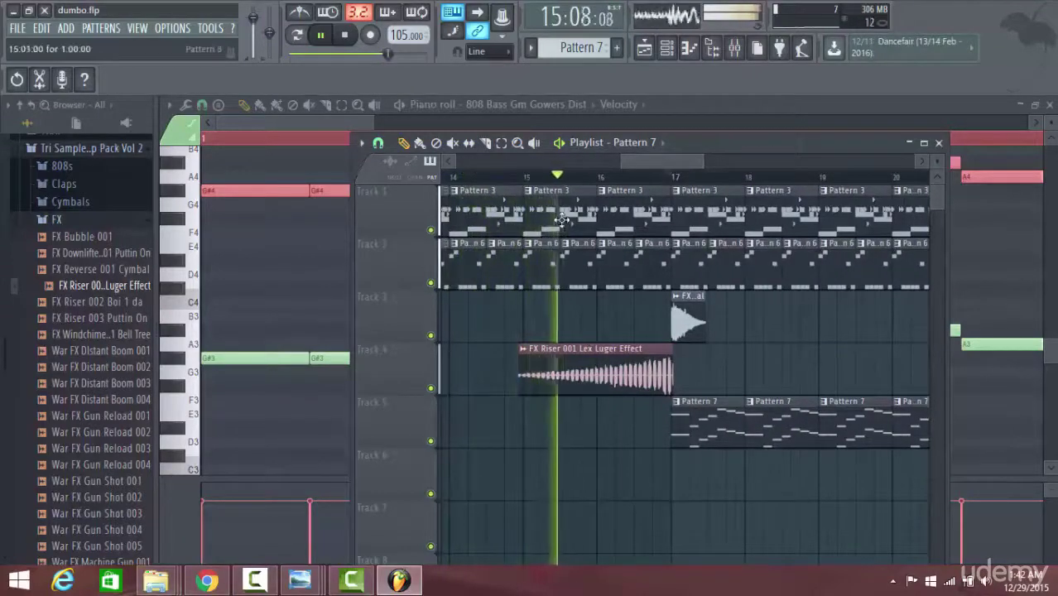
# Examine the Kick Drum 018 Sump notes in Pattern 3 during playback and compare them with the playlist
pyautogui.doubleClick(653, 189)
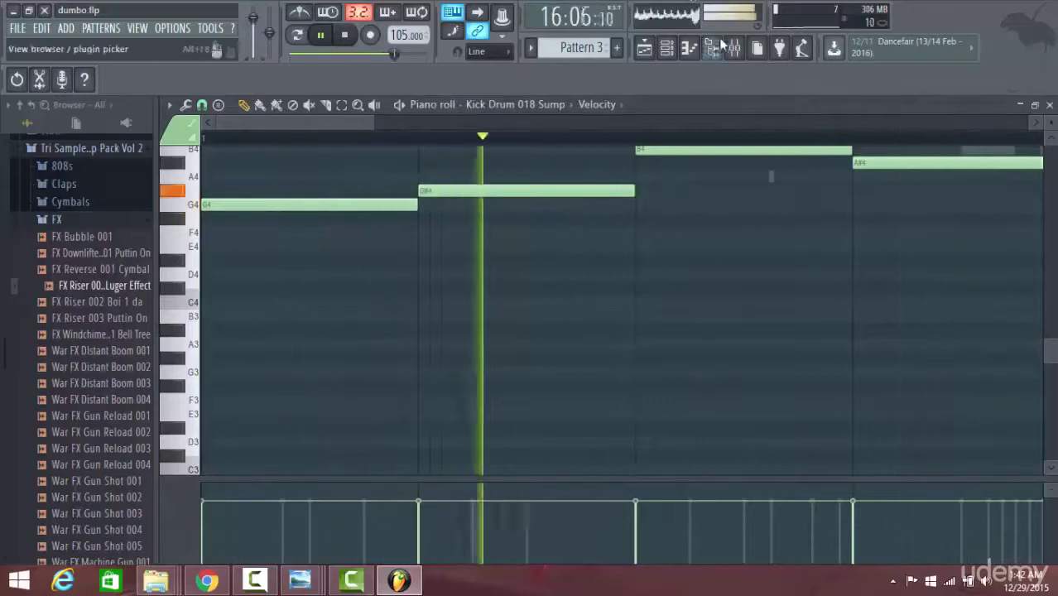
pyautogui.click(645, 48)
pyautogui.click(351, 124)
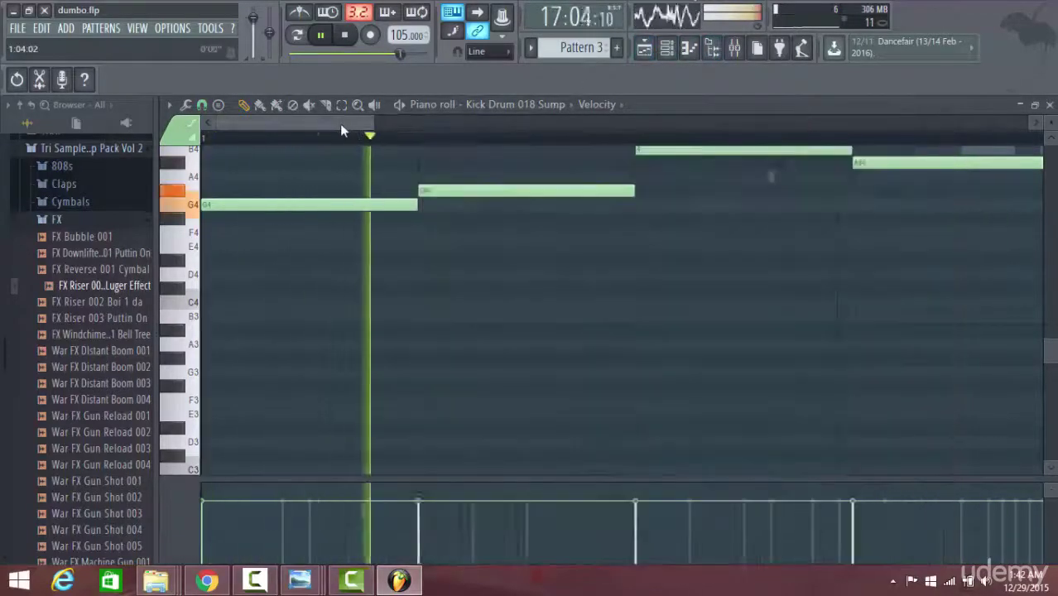
pyautogui.scroll(-4, 339, 124)
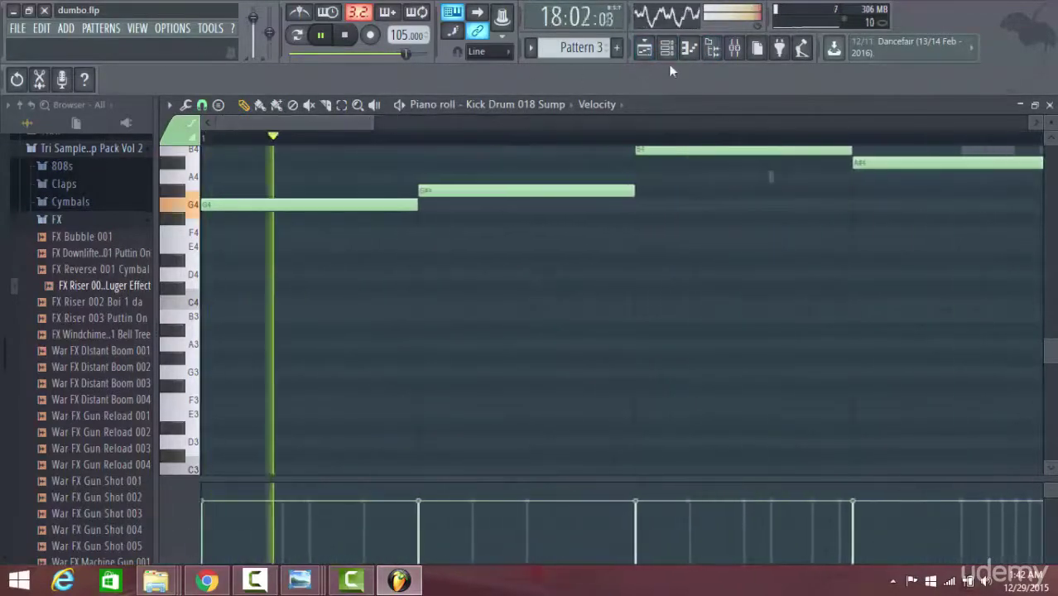
pyautogui.click(644, 47)
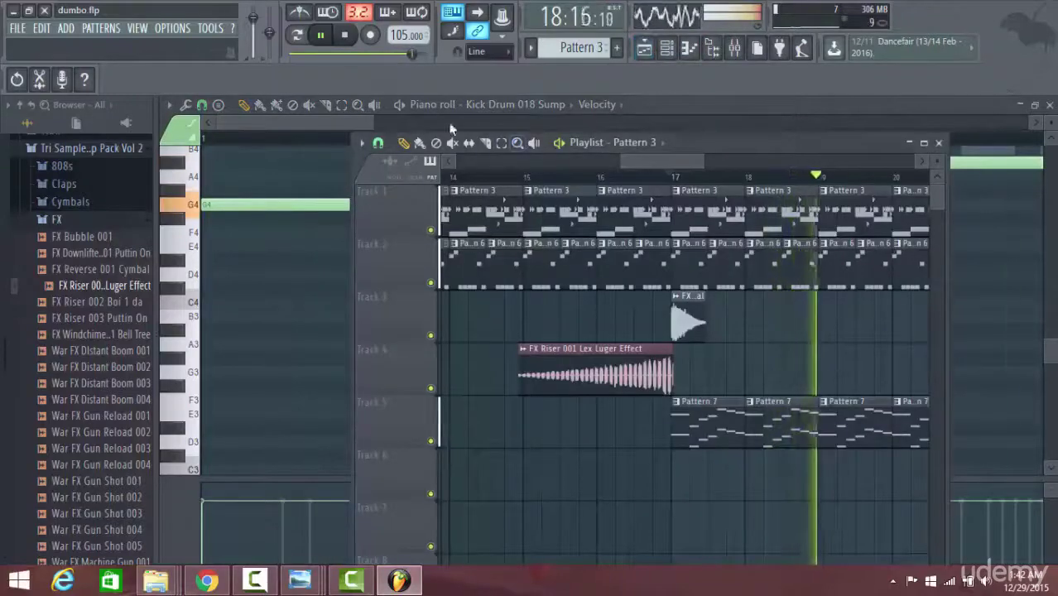
pyautogui.click(357, 120)
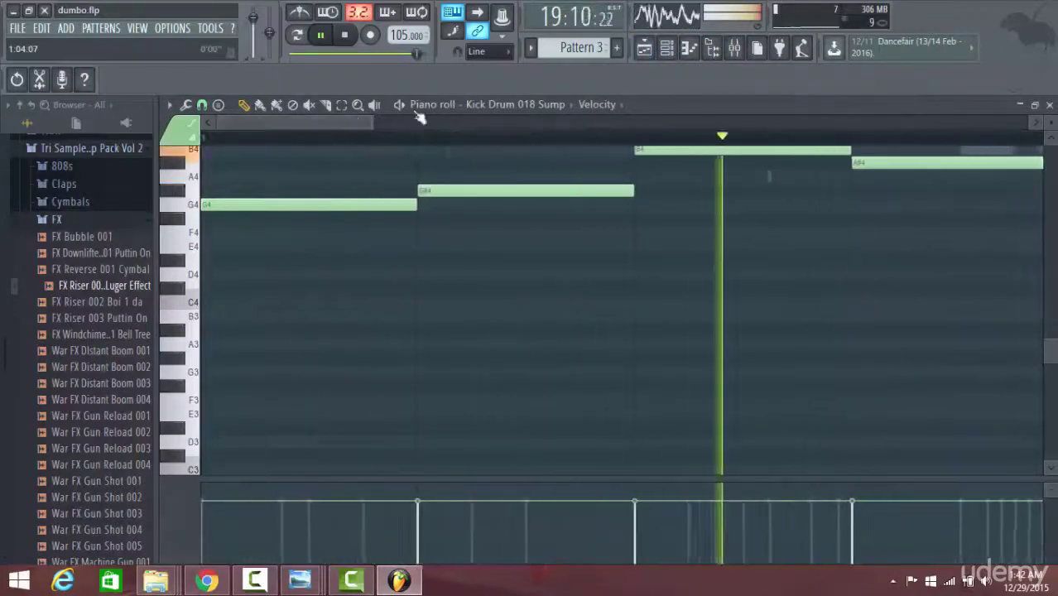
pyautogui.click(644, 48)
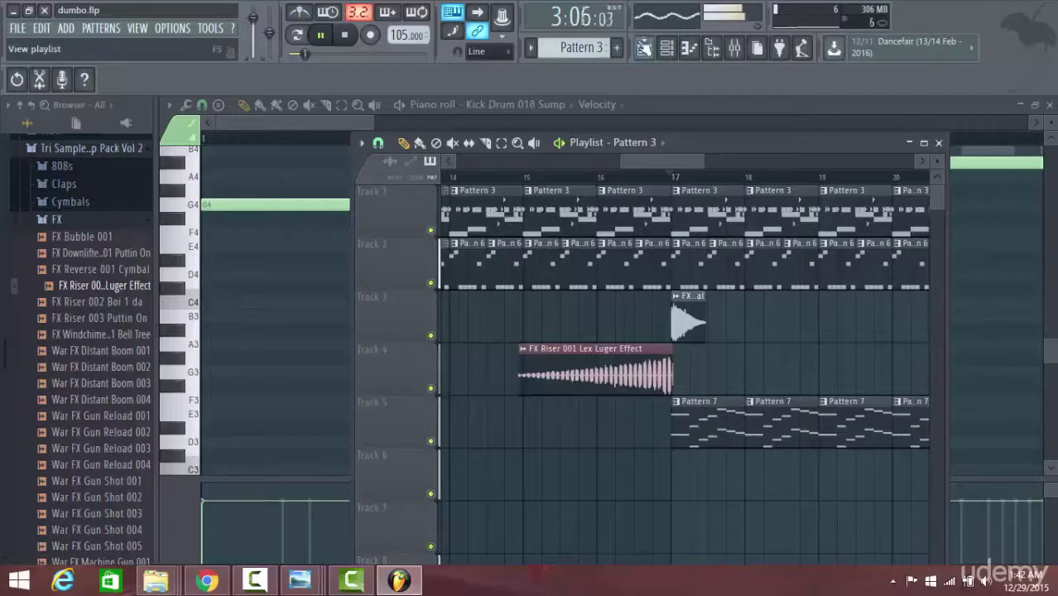
# Browse the 808s sample folder and replace the 808 Bass Gm Gowers Dist channel's sample with 808 Bass Gm Gowers
pyautogui.click(673, 51)
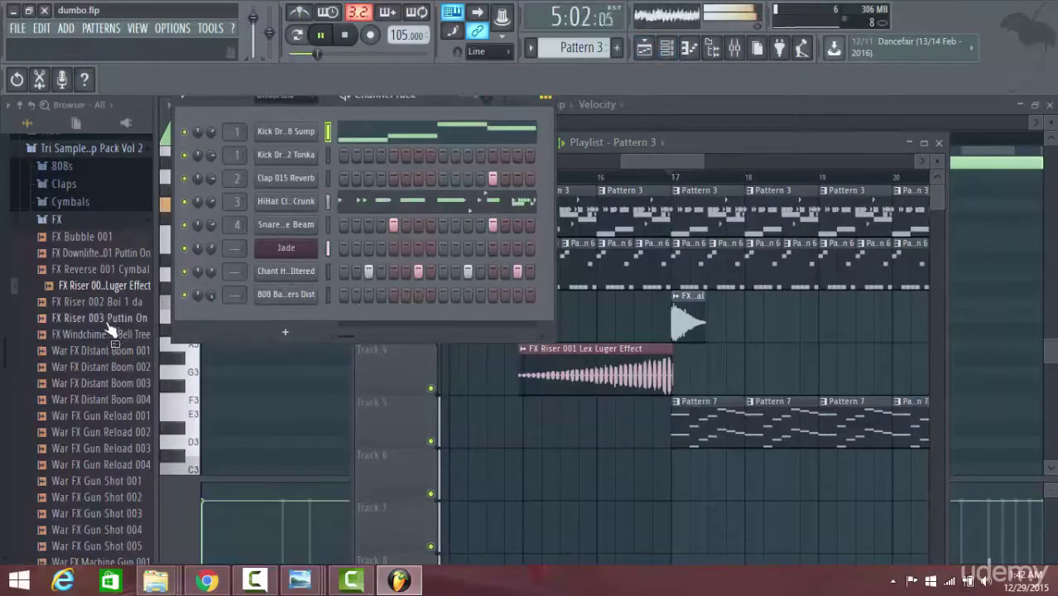
pyautogui.click(93, 222)
pyautogui.click(82, 166)
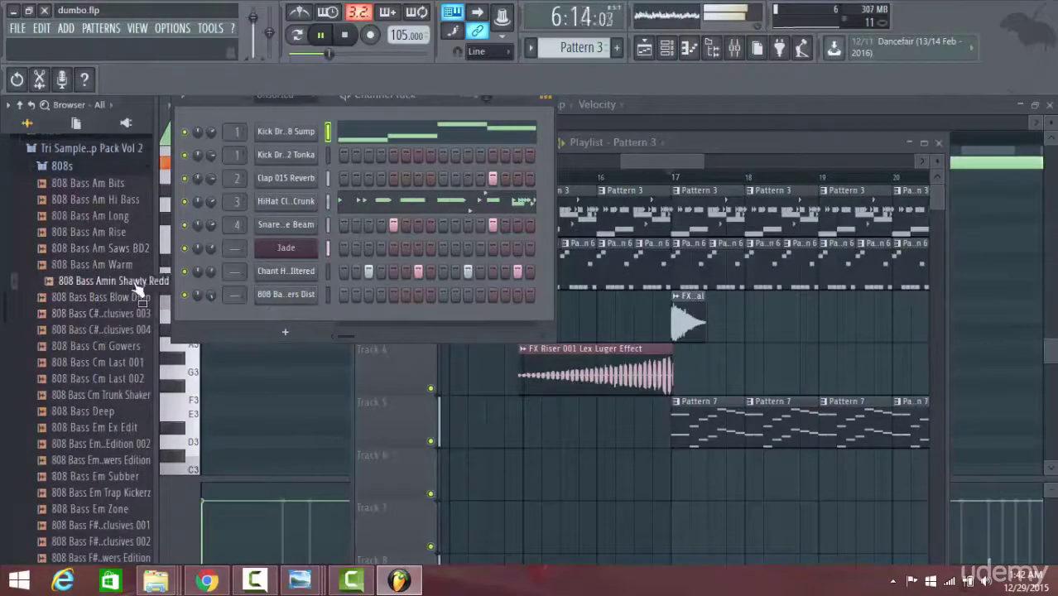
pyautogui.moveTo(192, 307); pyautogui.dragTo(80, 277)
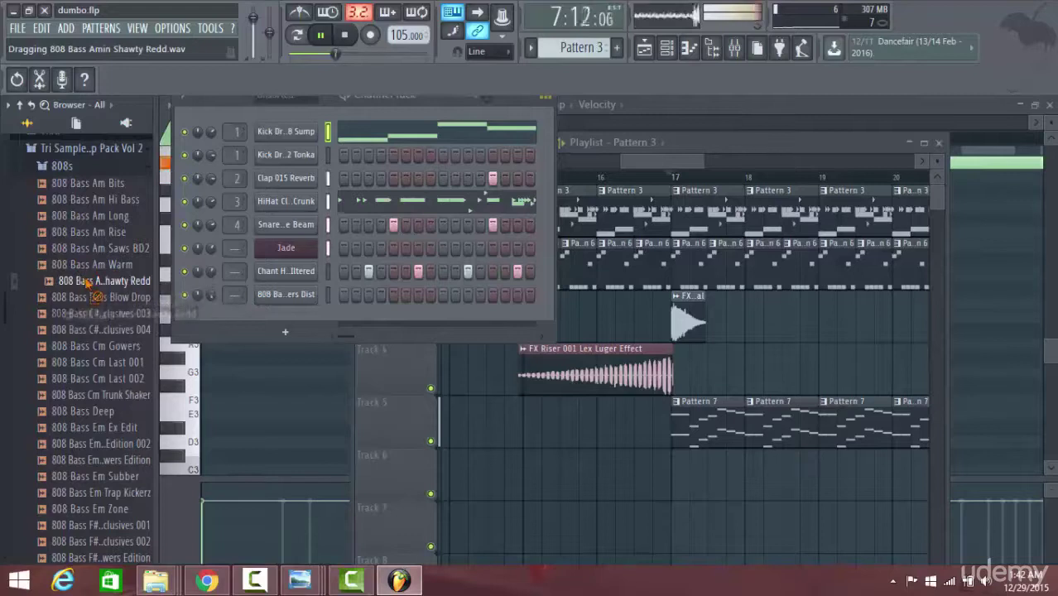
pyautogui.scroll(-6, 112, 276)
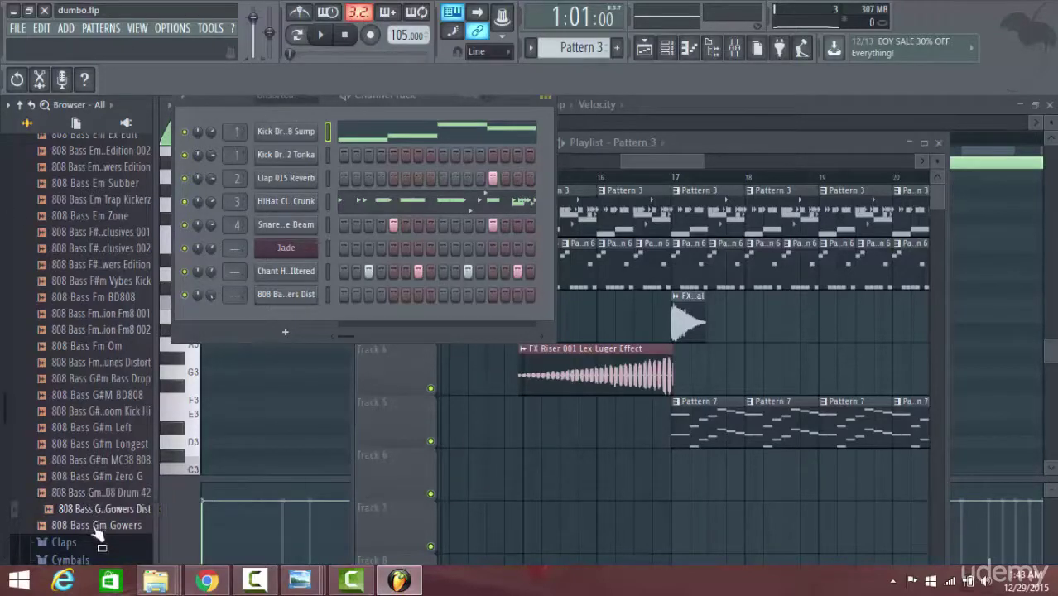
pyautogui.click(95, 495)
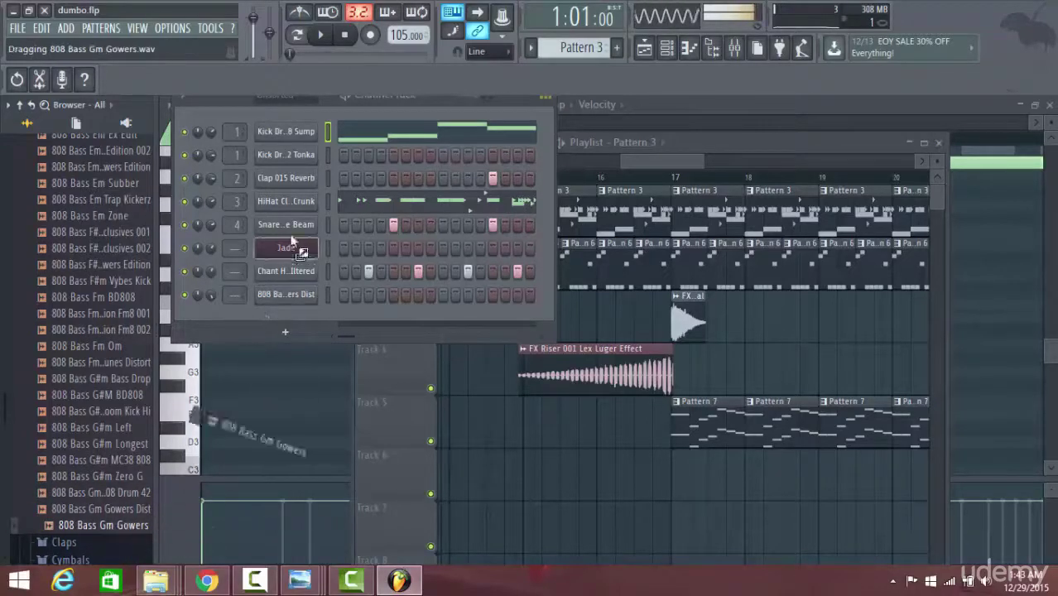
pyautogui.moveTo(291, 316); pyautogui.dragTo(276, 290)
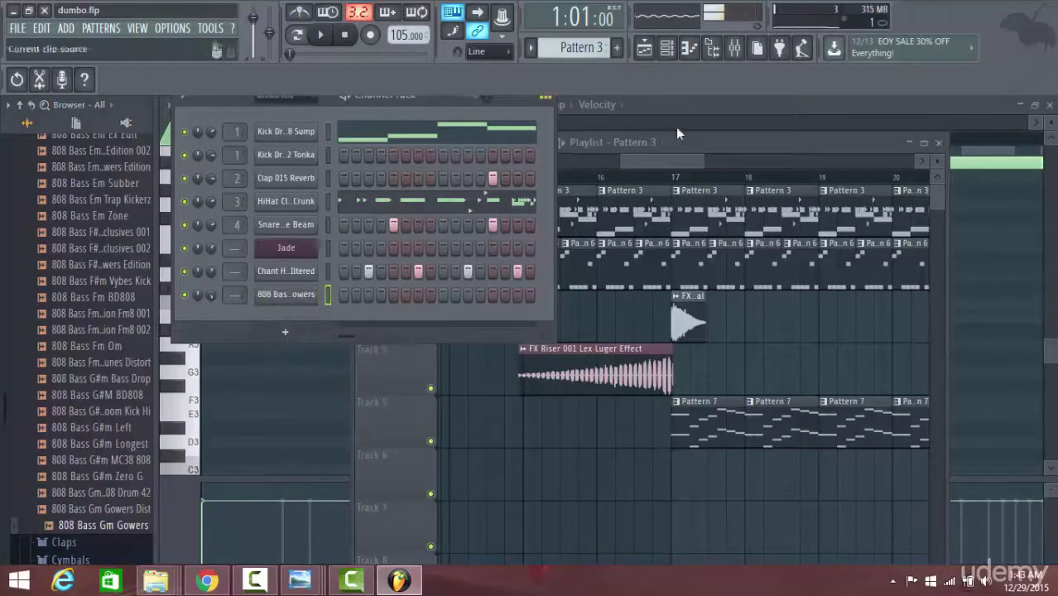
# Delete the lower-octave copies of the Pattern 7 bass notes and listen to the song from bar 17
pyautogui.click(664, 184)
pyautogui.click(322, 37)
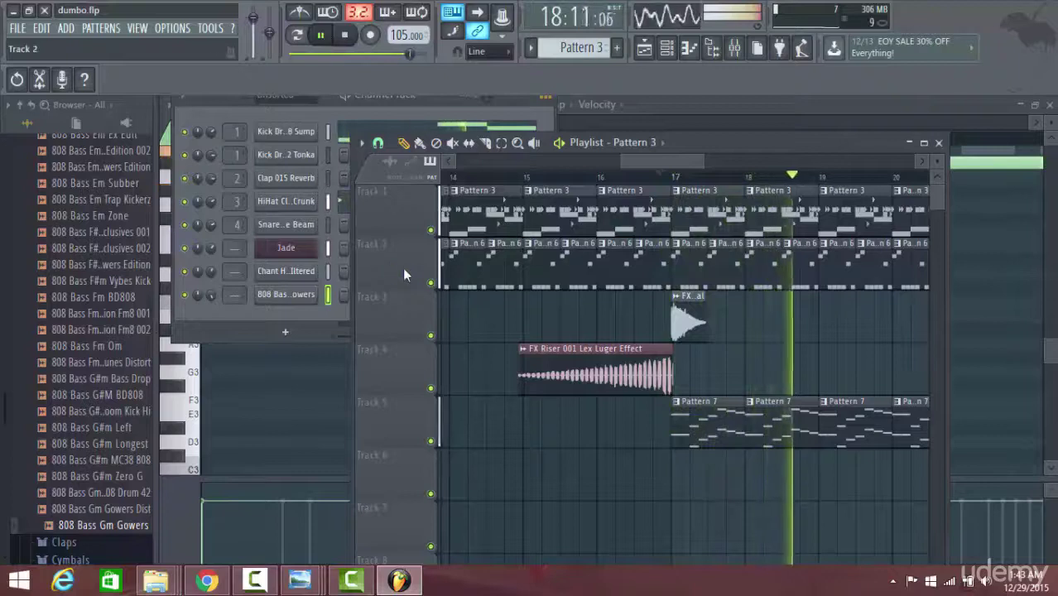
pyautogui.doubleClick(727, 431)
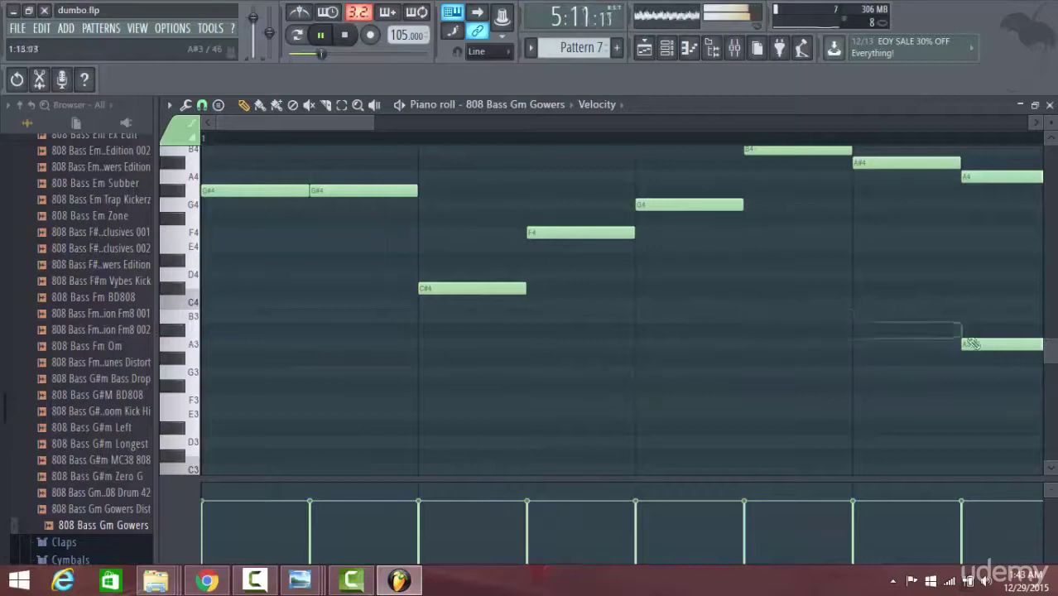
pyautogui.scroll(2, 336, 131)
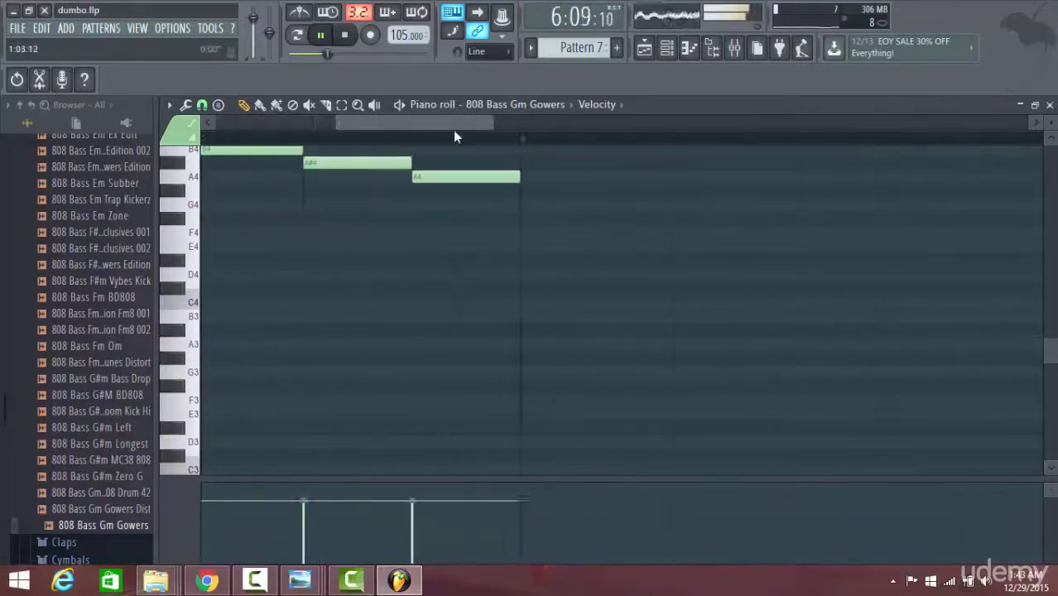
pyautogui.scroll(-2, 453, 130)
pyautogui.click(643, 50)
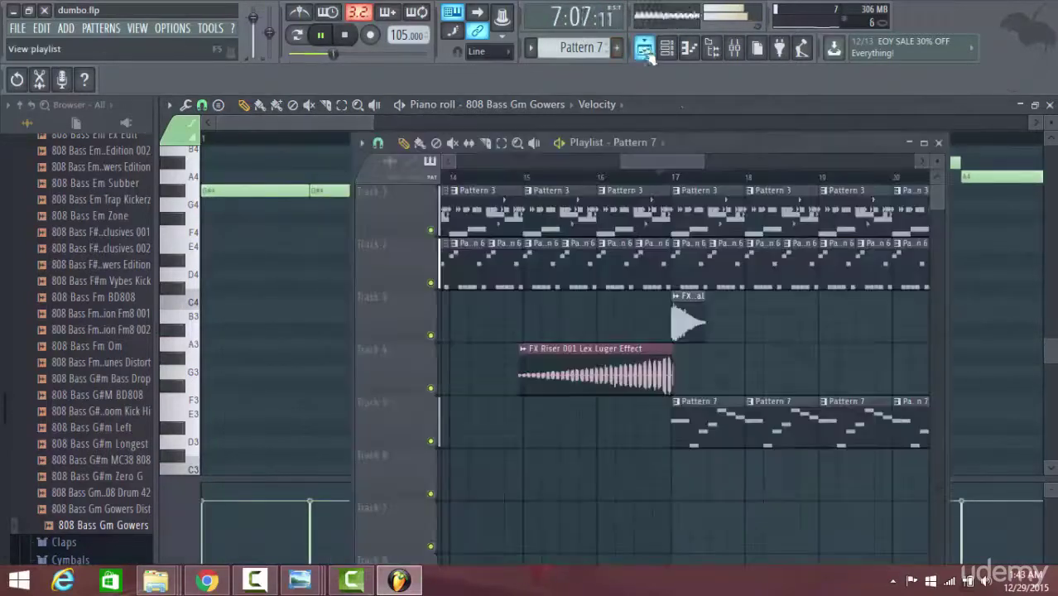
pyautogui.click(656, 179)
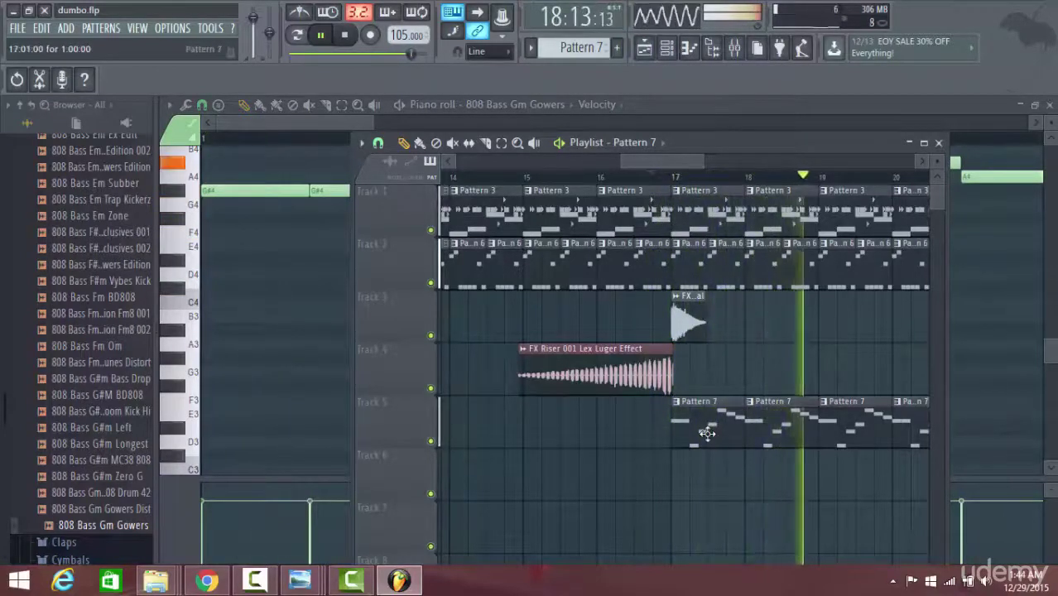
# Loop Pattern 7 in its piano roll, raise the third bass note to D#4 and shorten it to 0:00:18
pyautogui.click(336, 129)
pyautogui.click(296, 34)
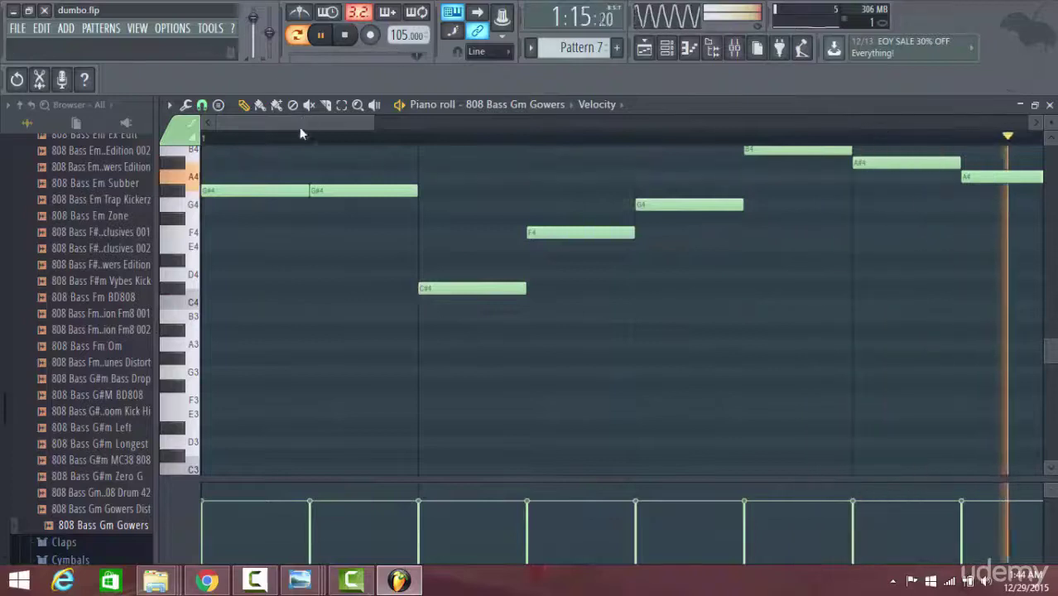
pyautogui.moveTo(430, 288); pyautogui.dragTo(438, 260)
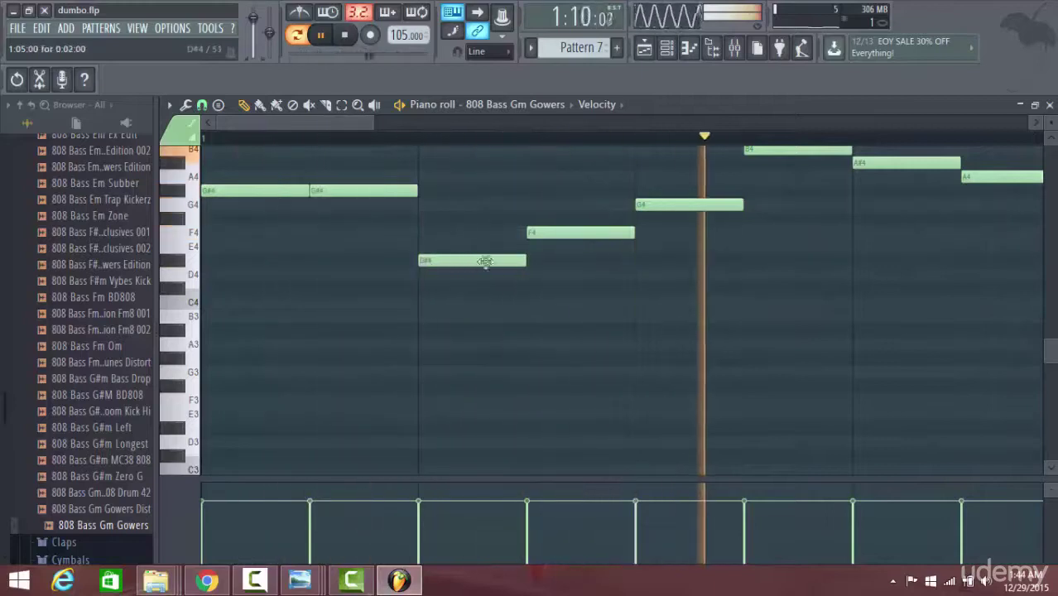
pyautogui.moveTo(524, 263); pyautogui.dragTo(455, 263)
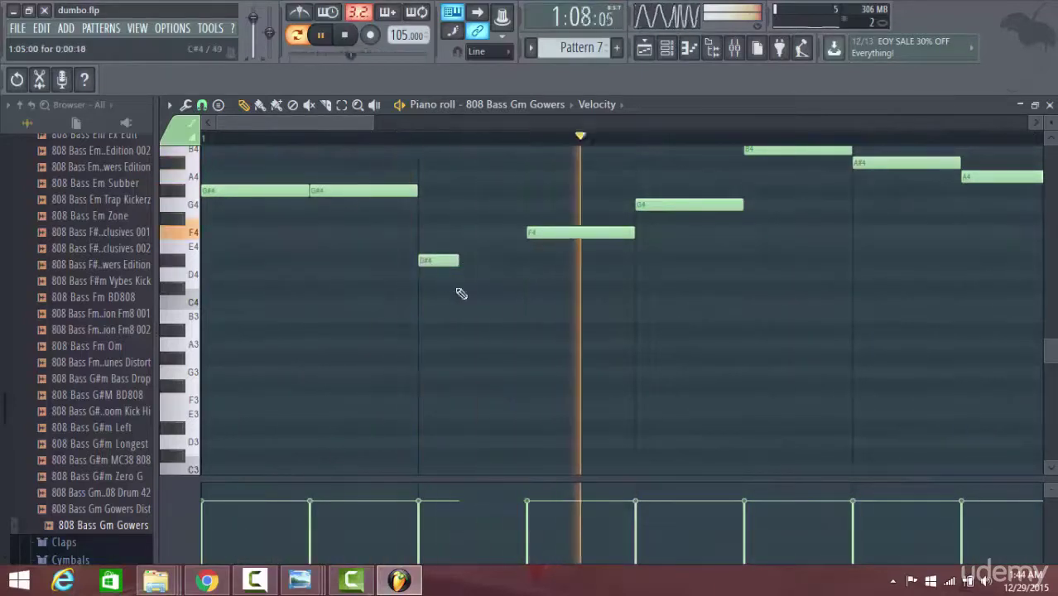
# Try adding two more short D#4 notes directly after the shortened third bass note
pyautogui.click(467, 261)
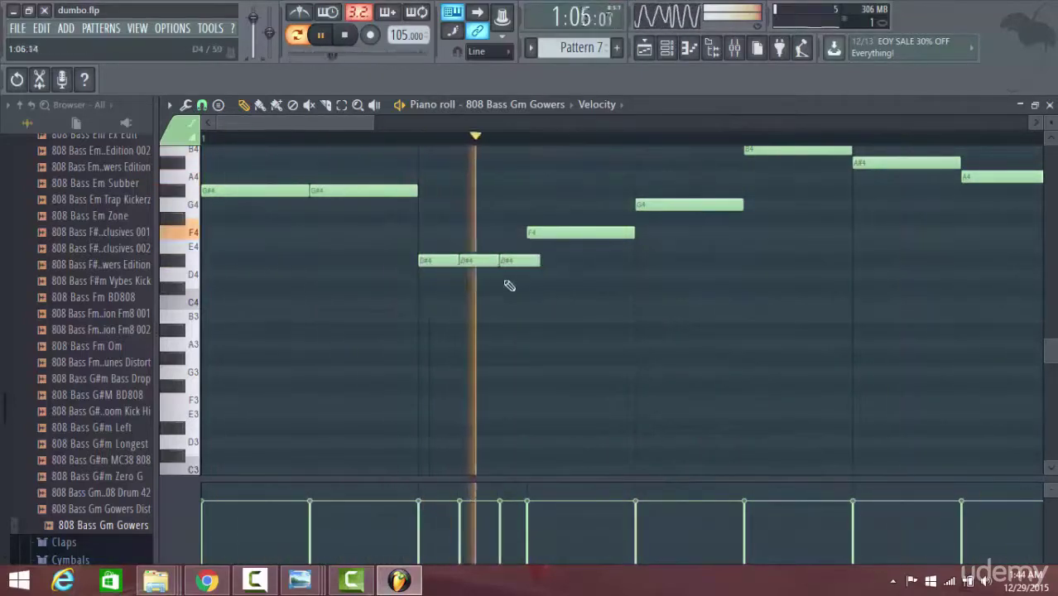
pyautogui.click(513, 262)
pyautogui.rightClick(516, 264)
pyautogui.rightClick(485, 263)
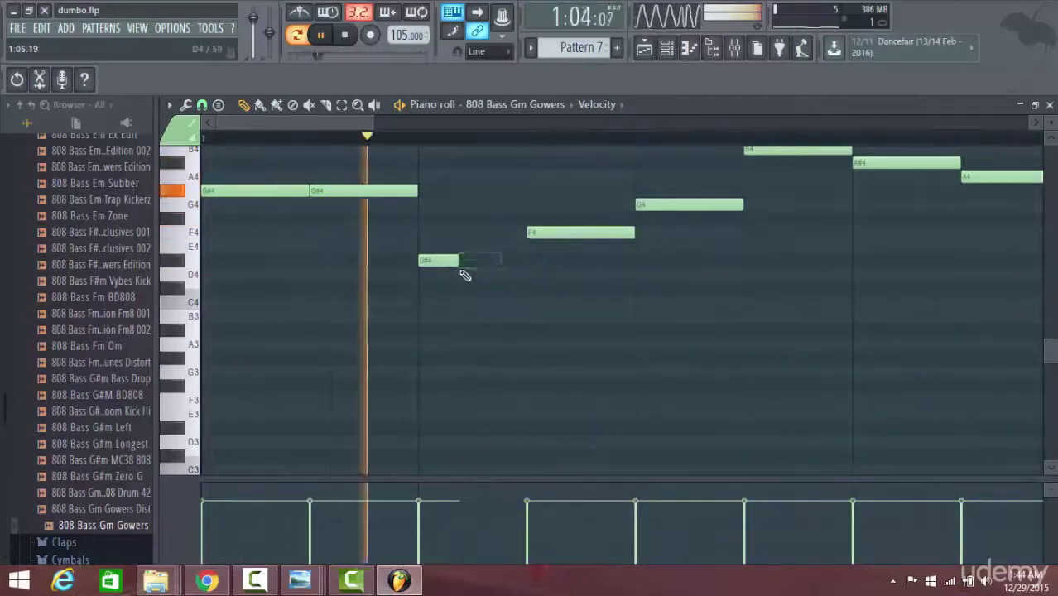
# Replace the short third-beat bass notes with two equal D#4 notes that fill the space up to F4
pyautogui.moveTo(458, 262); pyautogui.dragTo(470, 265)
pyautogui.click(494, 262)
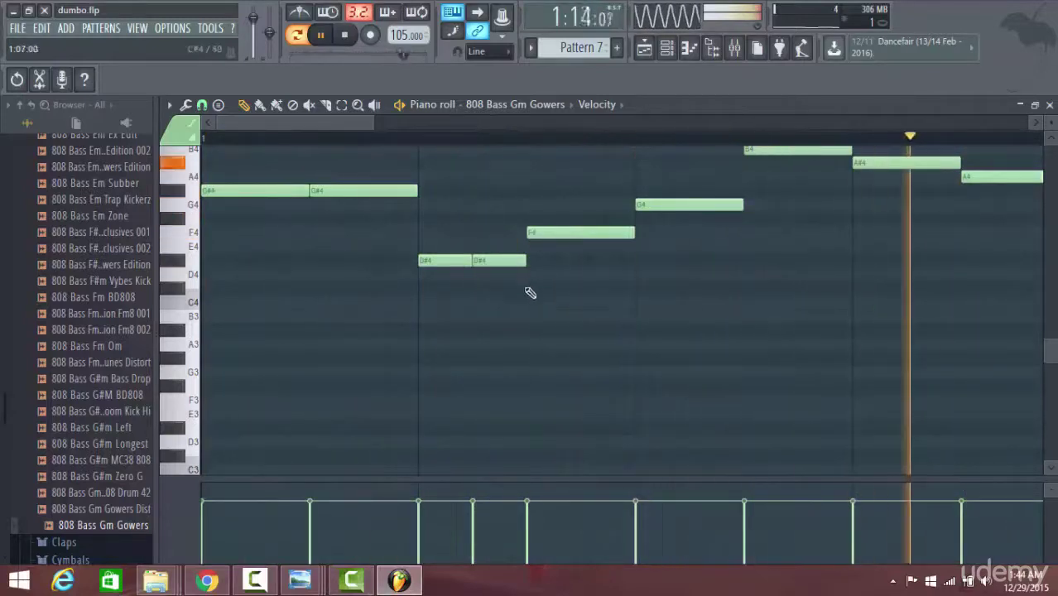
# Try starting the G4 note earlier at 1:08:00 and adding an A4 note between it and B4
pyautogui.moveTo(683, 209); pyautogui.dragTo(704, 208)
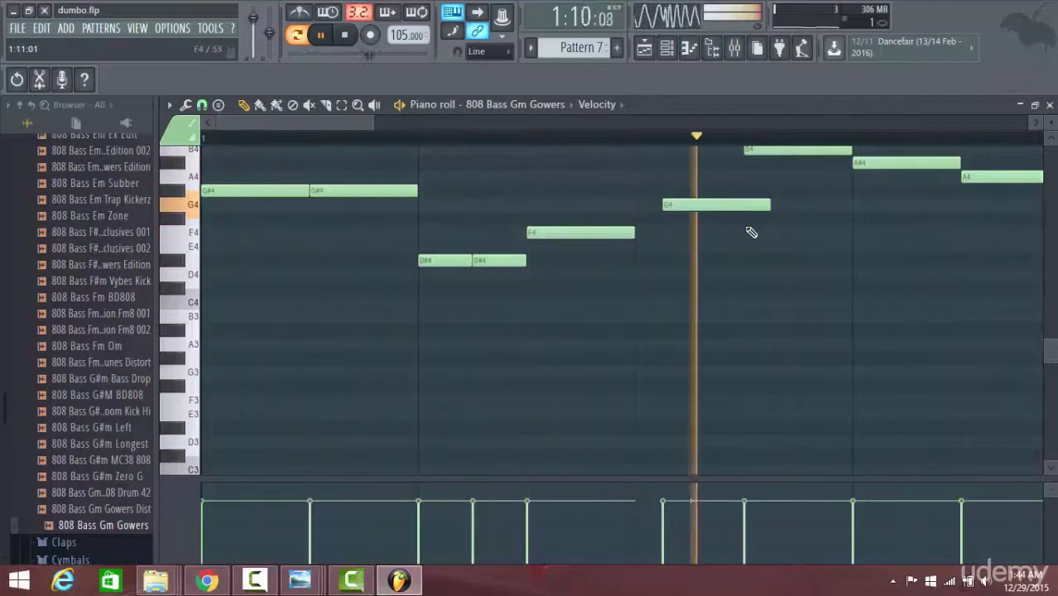
pyautogui.moveTo(727, 206); pyautogui.dragTo(706, 177)
pyautogui.click(684, 176)
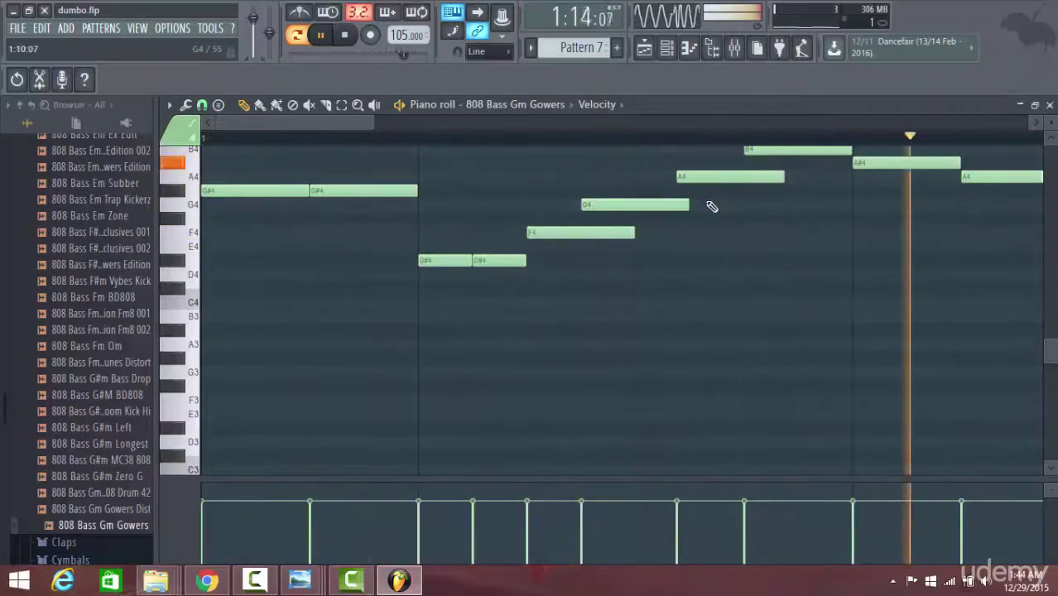
# Try moving the closing A4 note earlier and adding an F#4 note at 1:14:18 beneath its end
pyautogui.moveTo(364, 123); pyautogui.dragTo(424, 123)
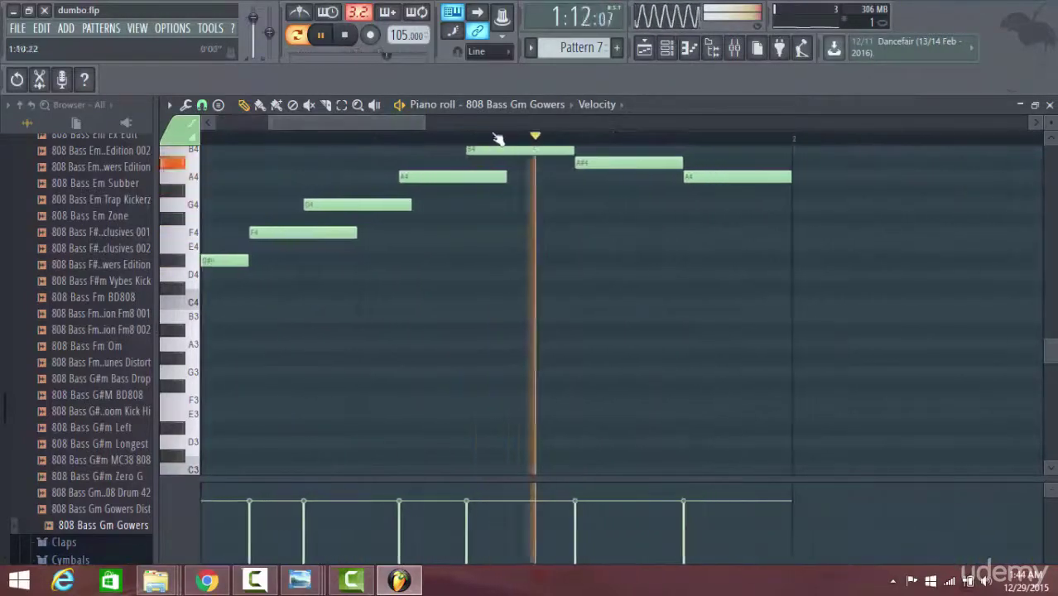
pyautogui.moveTo(699, 181); pyautogui.dragTo(671, 180)
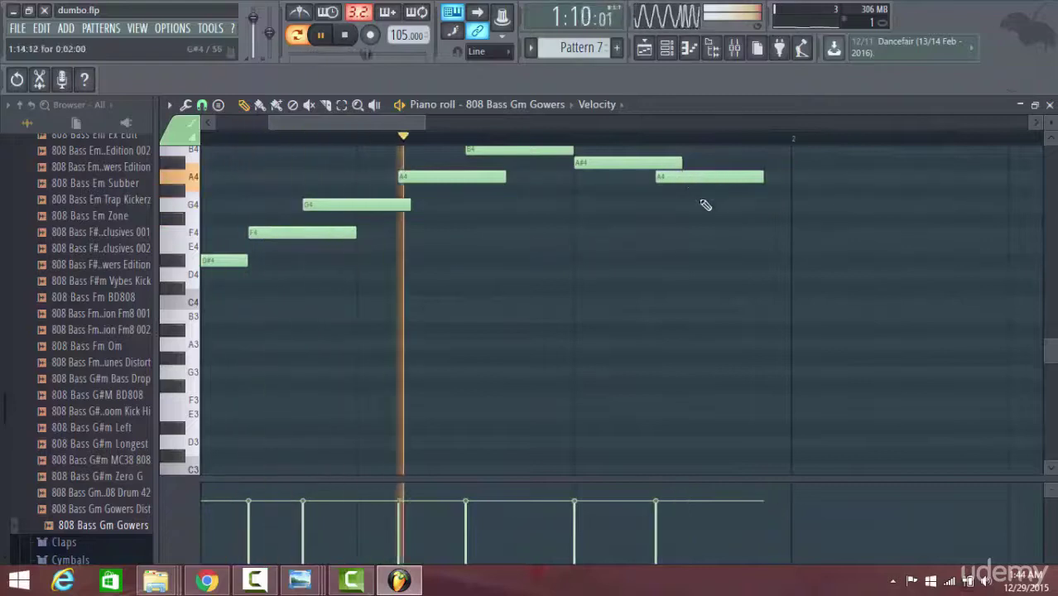
pyautogui.click(718, 204)
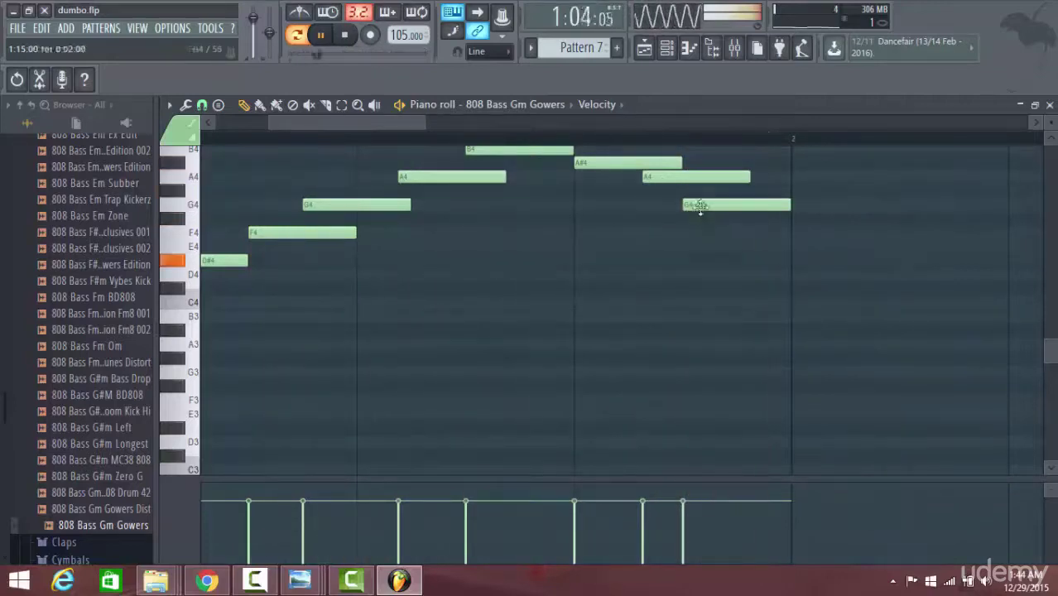
pyautogui.click(673, 218)
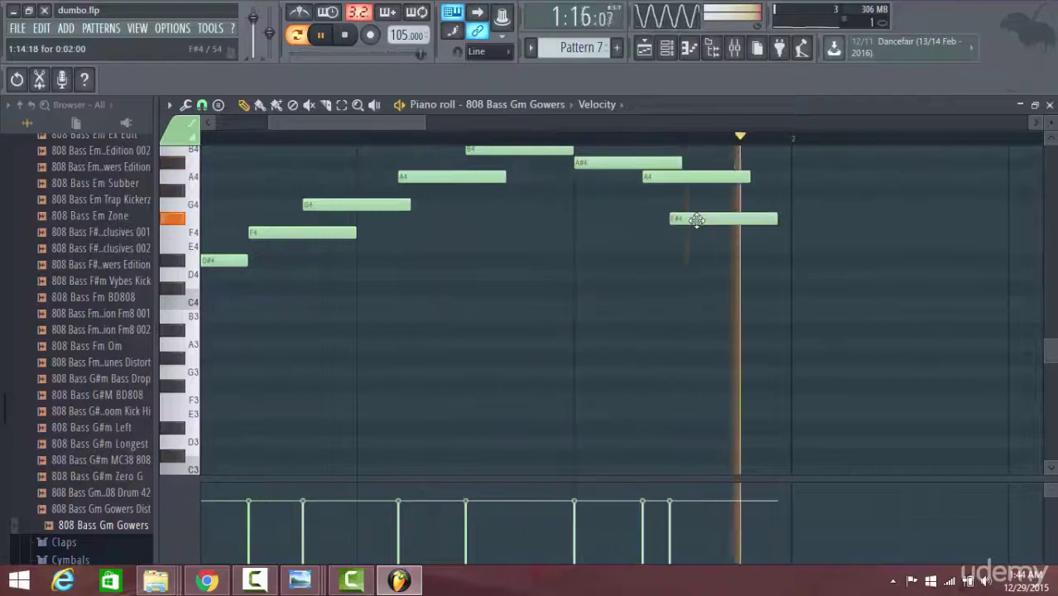
# Try shifting A#4 and the closing A4 earlier, and turn the last note into a shortened G4 ending at bar 2
pyautogui.moveTo(602, 163); pyautogui.dragTo(575, 163)
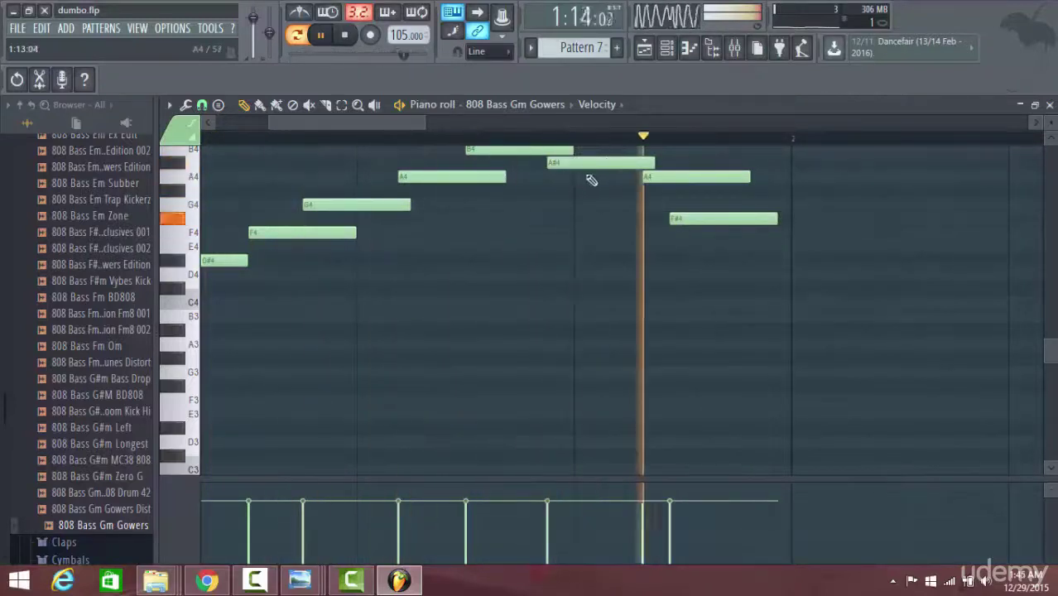
pyautogui.moveTo(655, 182); pyautogui.dragTo(641, 182)
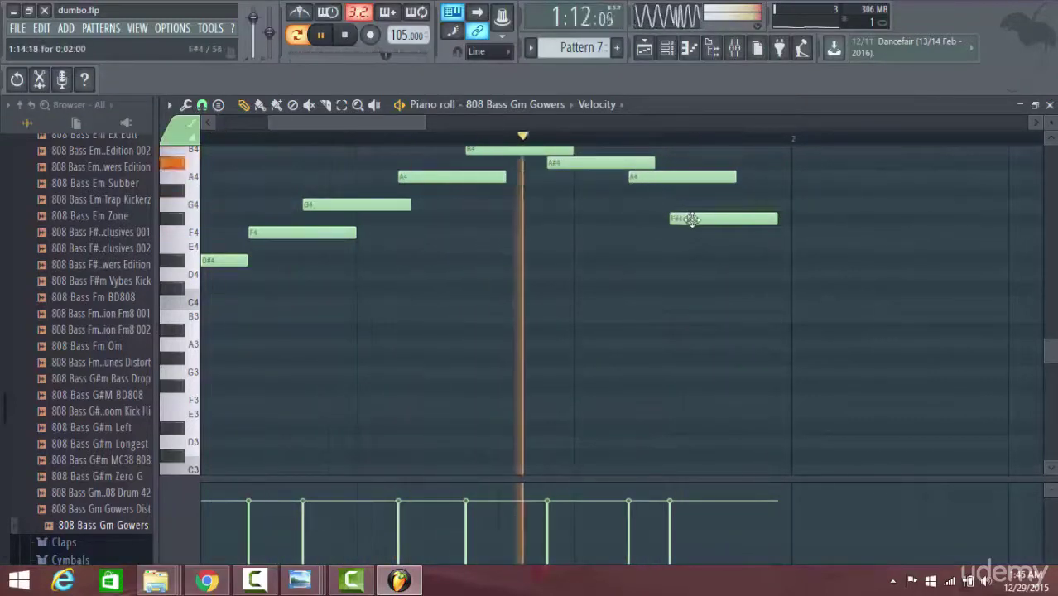
pyautogui.moveTo(696, 220); pyautogui.dragTo(737, 207)
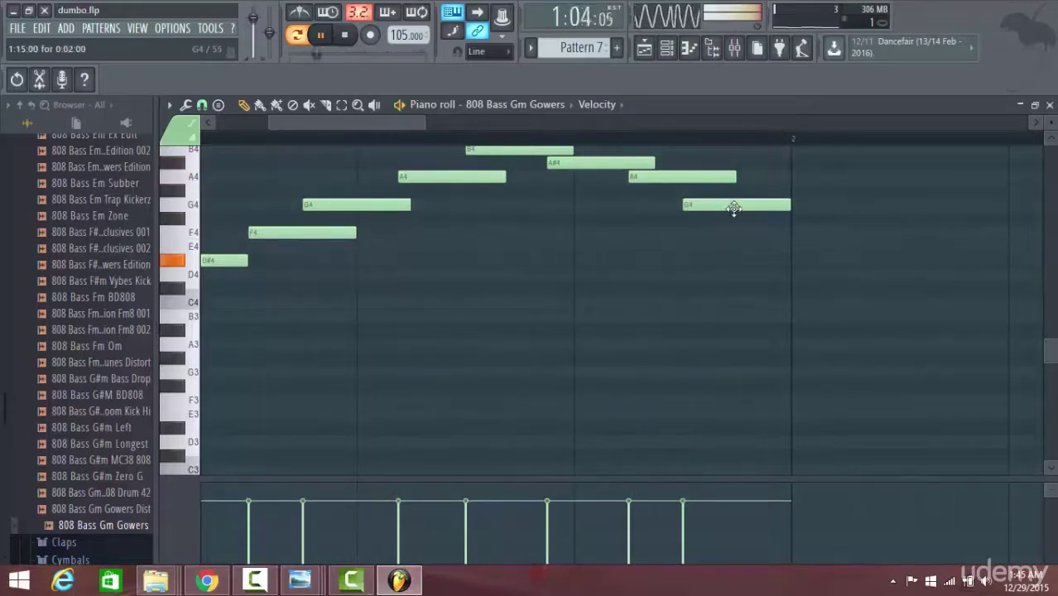
pyautogui.moveTo(789, 208); pyautogui.dragTo(729, 206)
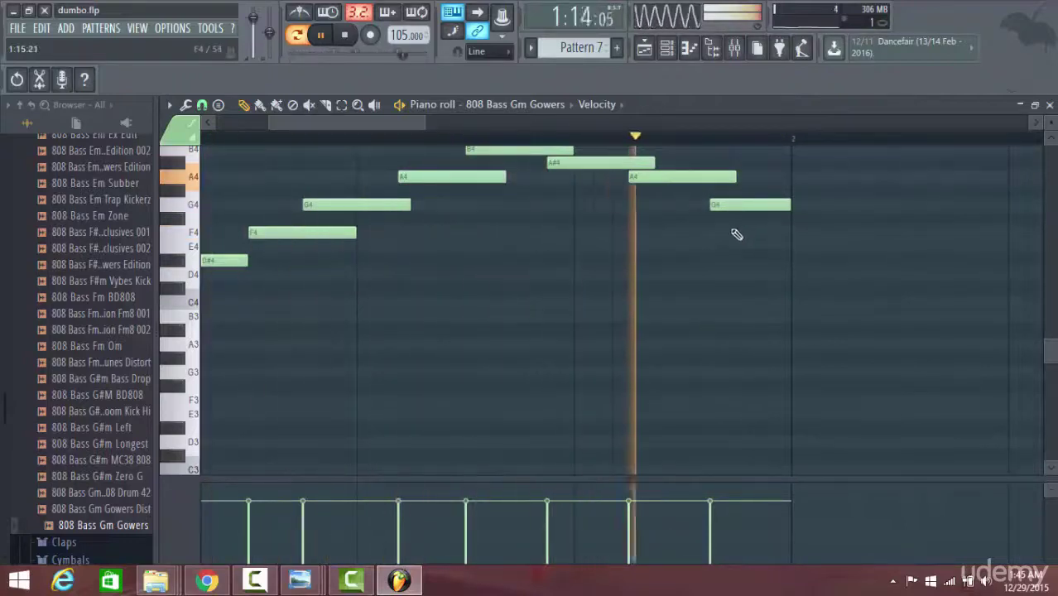
# Play the song from just before bar 17 to check the bass line, and review its notes in the piano roll
pyautogui.click(645, 49)
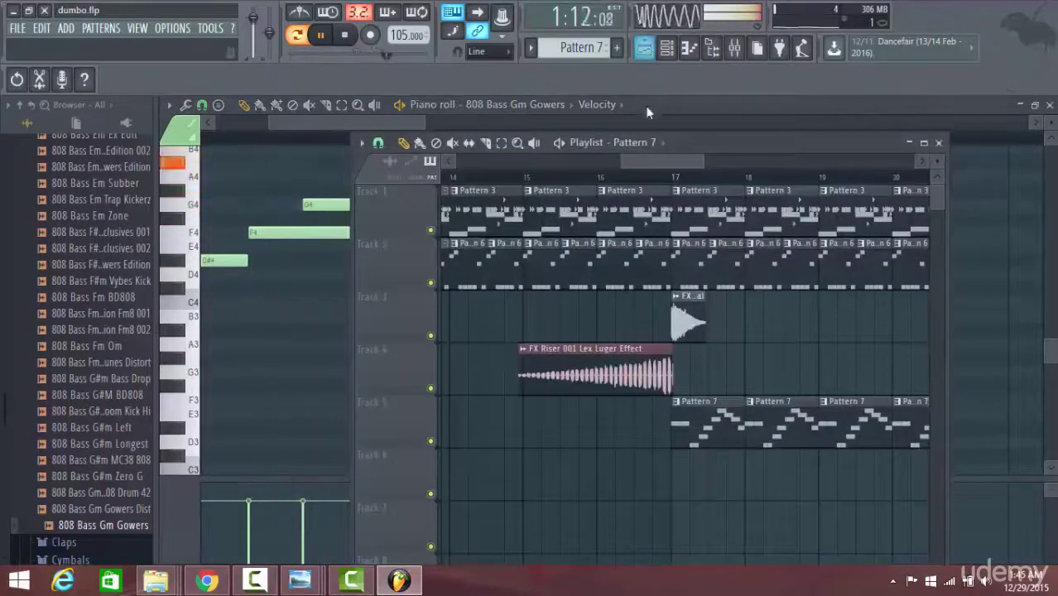
pyautogui.click(662, 177)
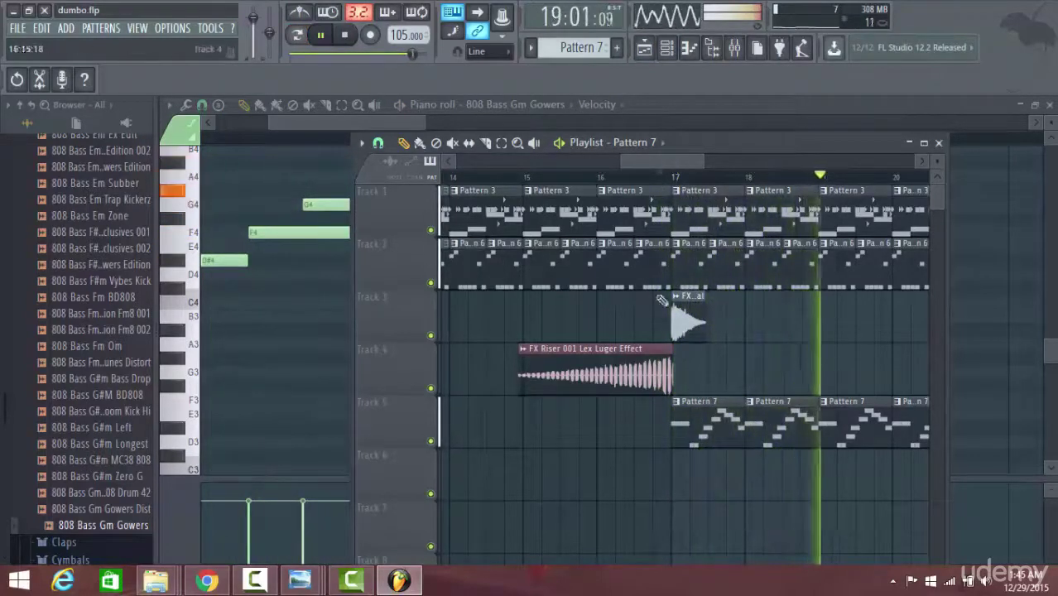
pyautogui.click(349, 37)
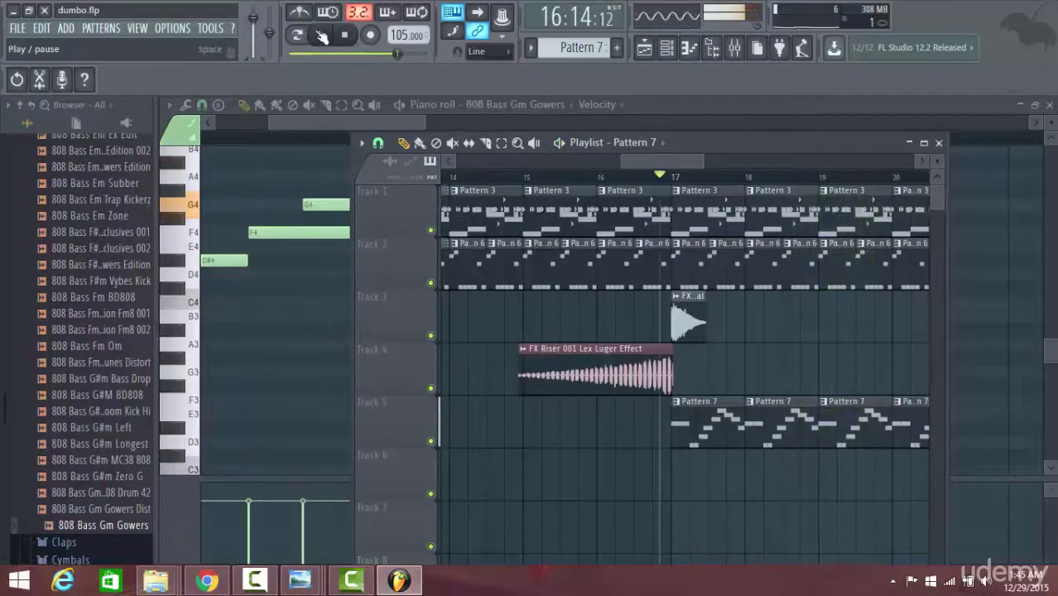
pyautogui.click(345, 121)
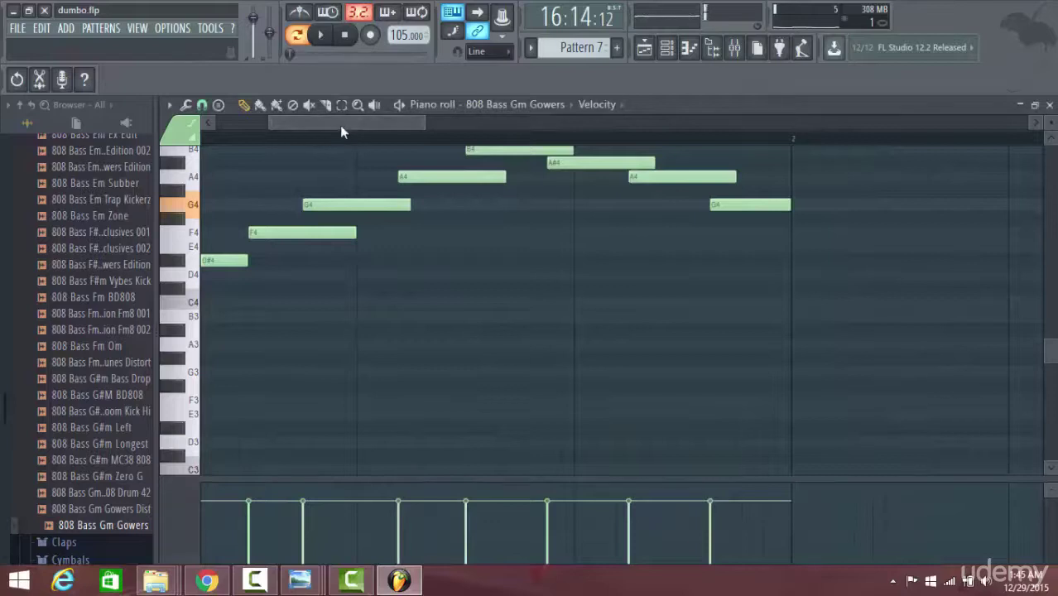
pyautogui.scroll(2, 340, 120)
pyautogui.scroll(3, 340, 120)
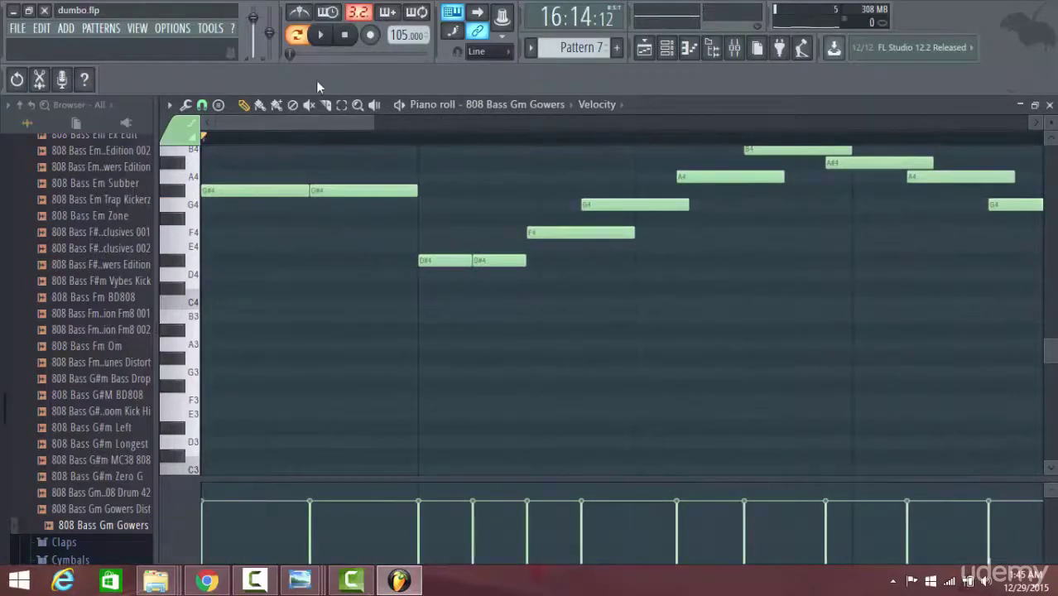
# Select the four Pattern 7 clips on Track 5, shift them slightly past bar 17 and listen from just before that bar
pyautogui.click(643, 49)
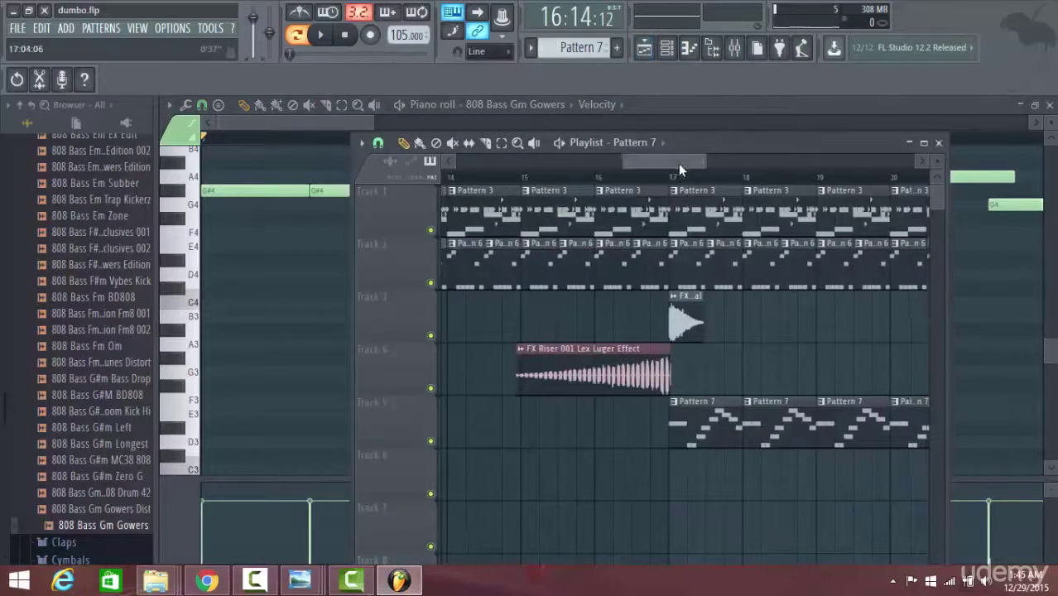
pyautogui.moveTo(678, 163); pyautogui.dragTo(695, 186)
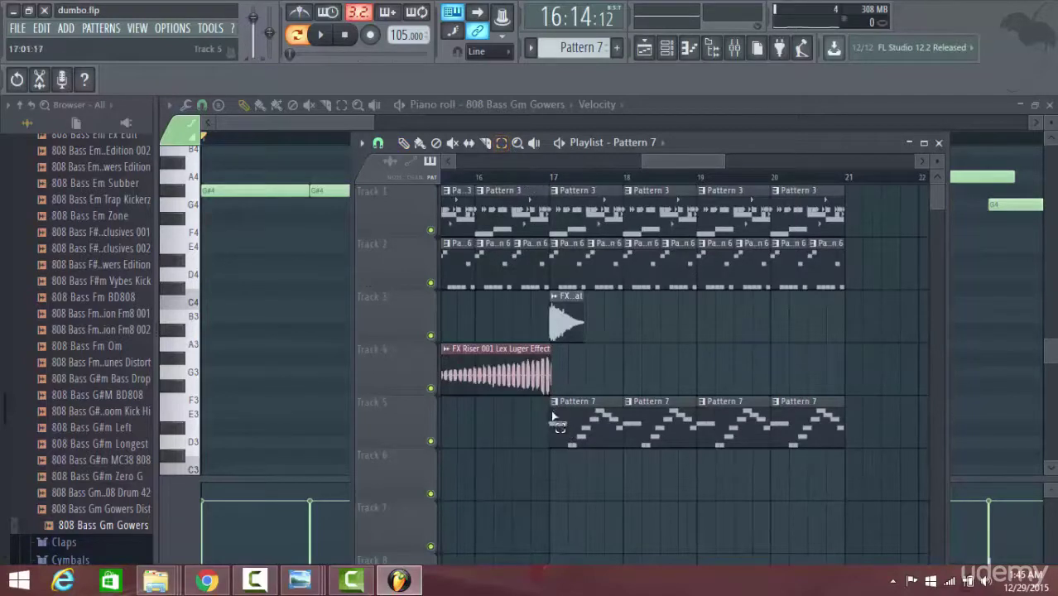
pyautogui.moveTo(550, 429); pyautogui.dragTo(785, 450)
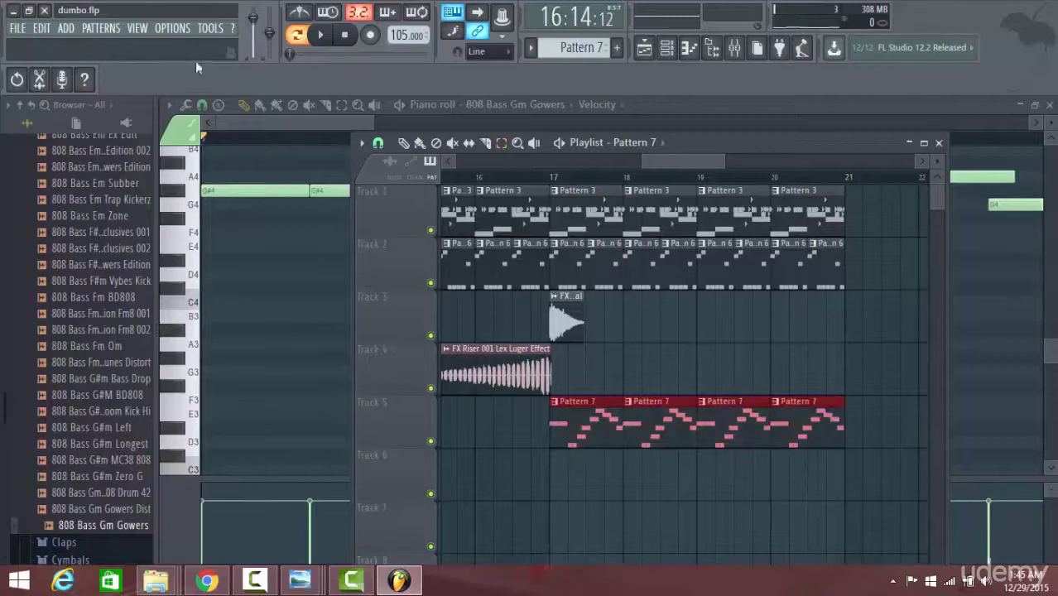
pyautogui.click(243, 109)
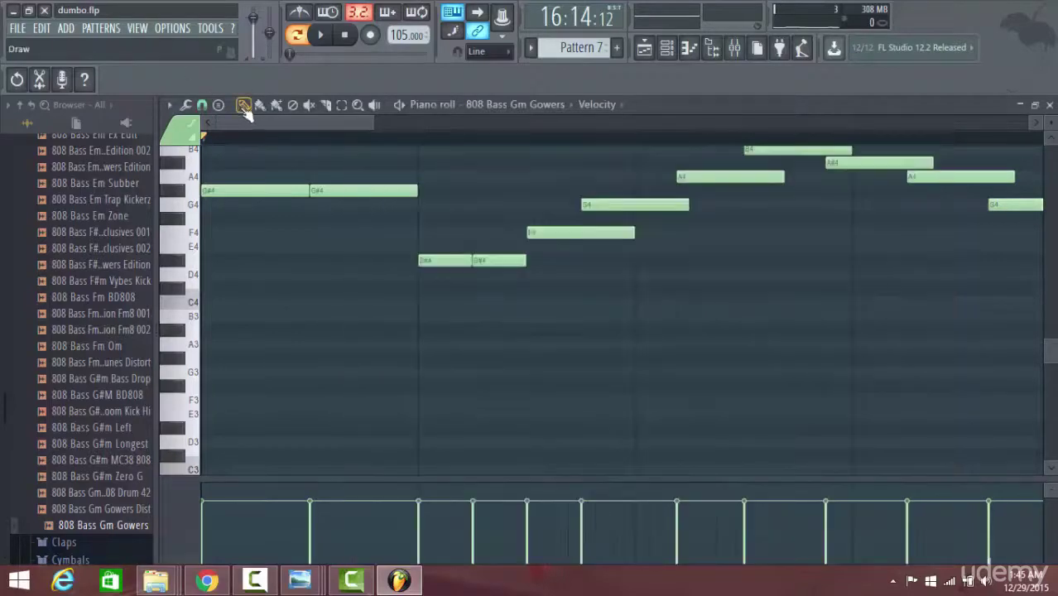
pyautogui.click(645, 48)
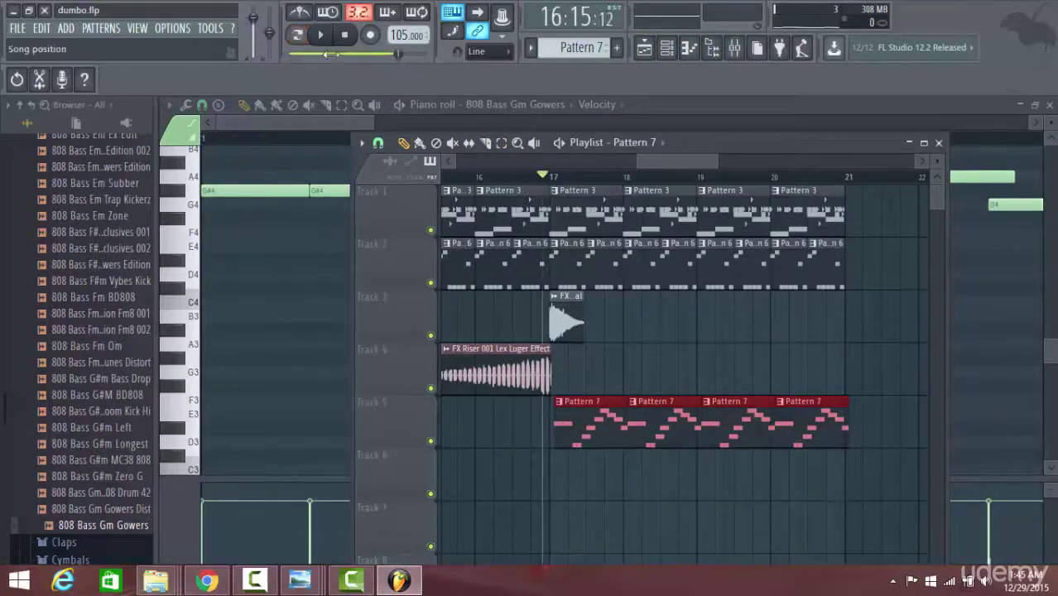
pyautogui.press('space')
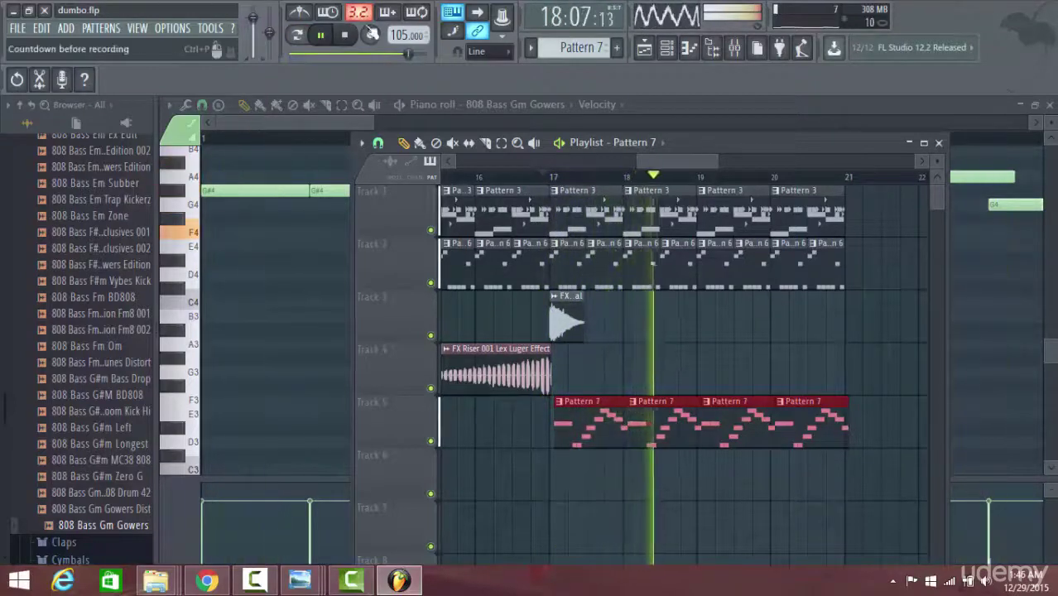
pyautogui.press('space')
# Remove both A4 bass notes and line up G4, B4, A#4 and a closing G4 at 1:15:00 without overlaps
pyautogui.press('F5')
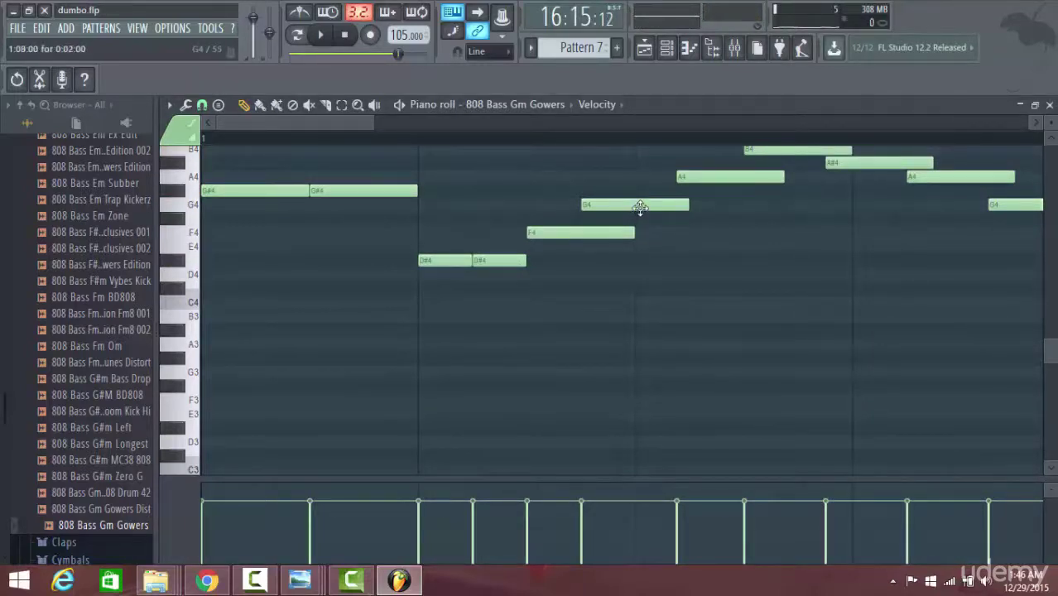
pyautogui.moveTo(640, 207); pyautogui.dragTo(694, 206)
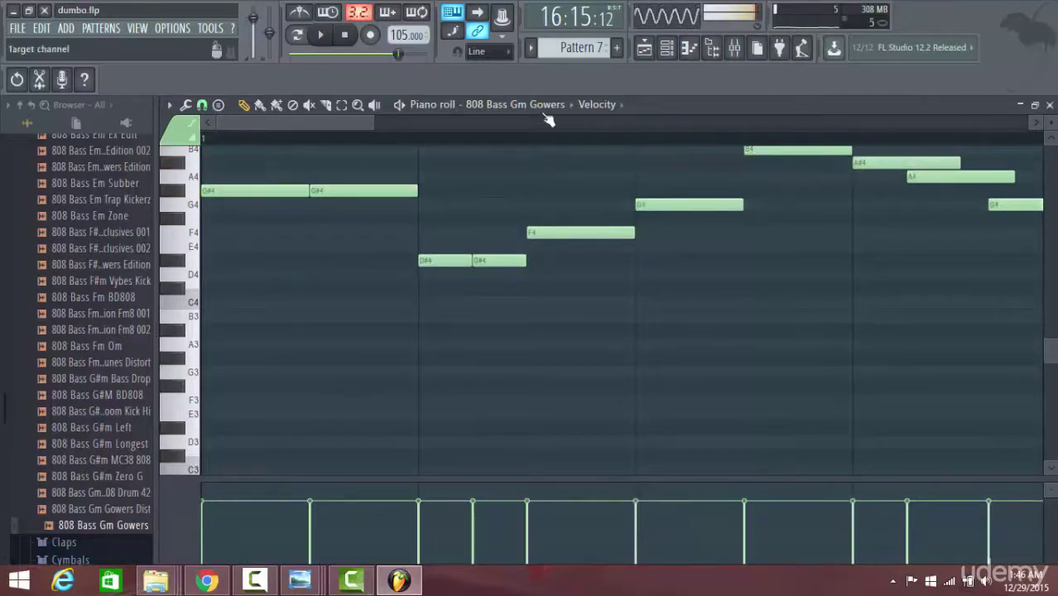
pyautogui.moveTo(361, 122); pyautogui.dragTo(434, 125)
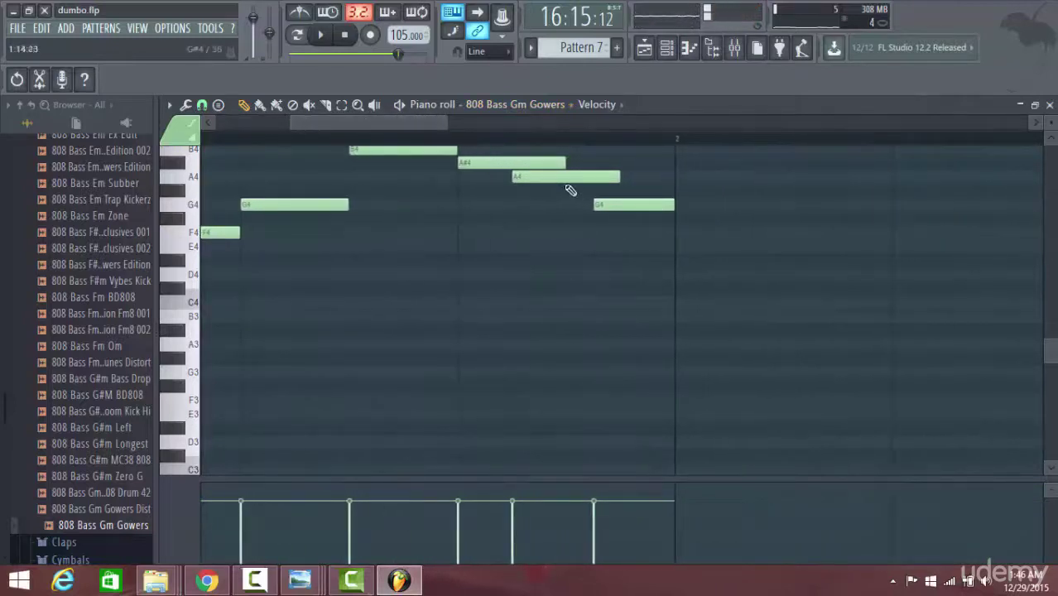
pyautogui.click(582, 180)
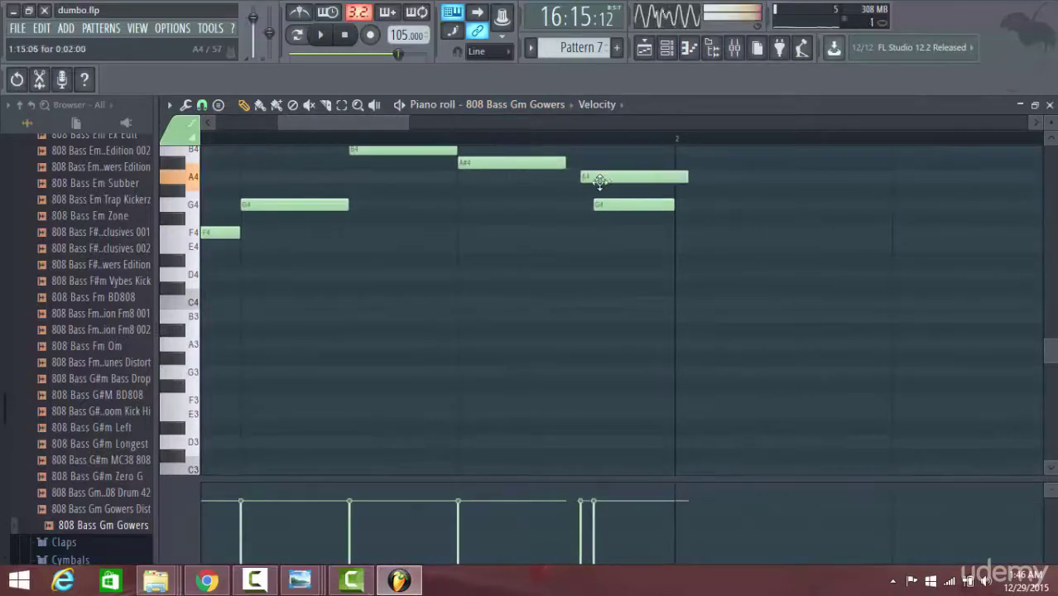
pyautogui.moveTo(585, 175); pyautogui.dragTo(586, 204)
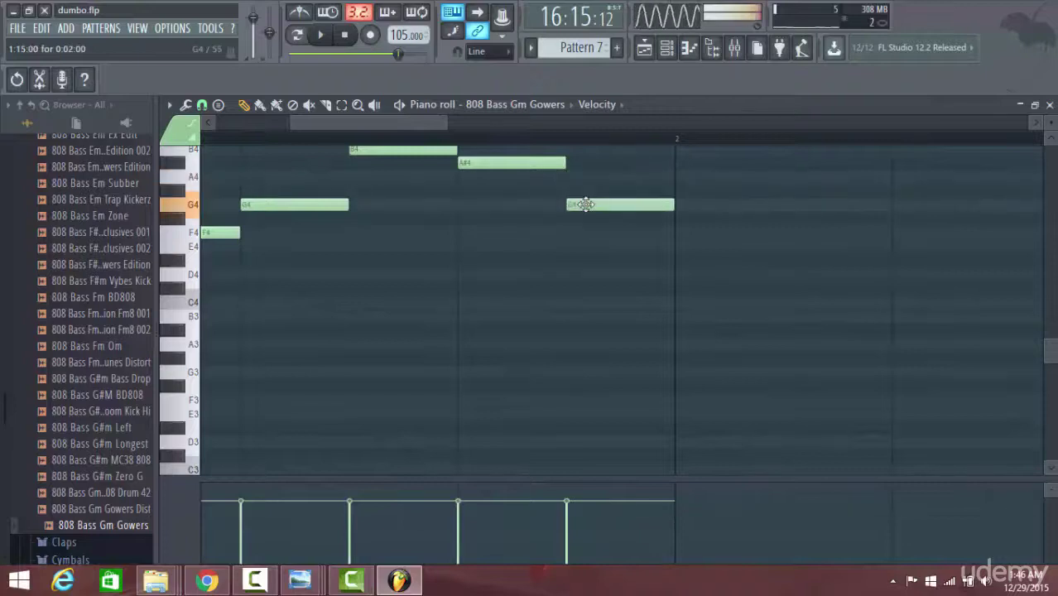
# Shift the four Pattern 7 clips to start slightly before bar 17 and listen to the song around that point
pyautogui.click(646, 51)
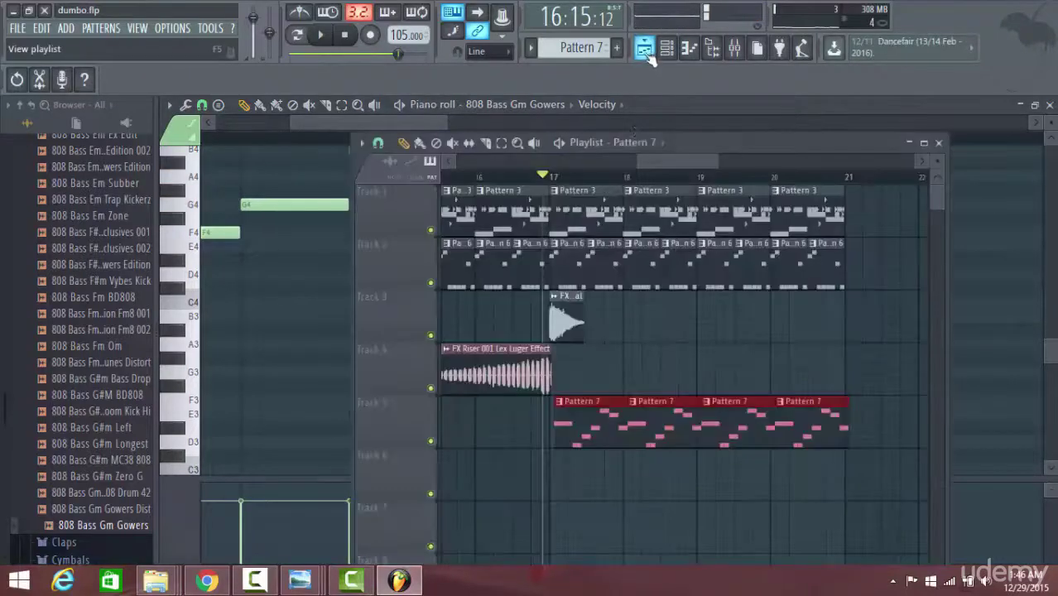
pyautogui.press('space')
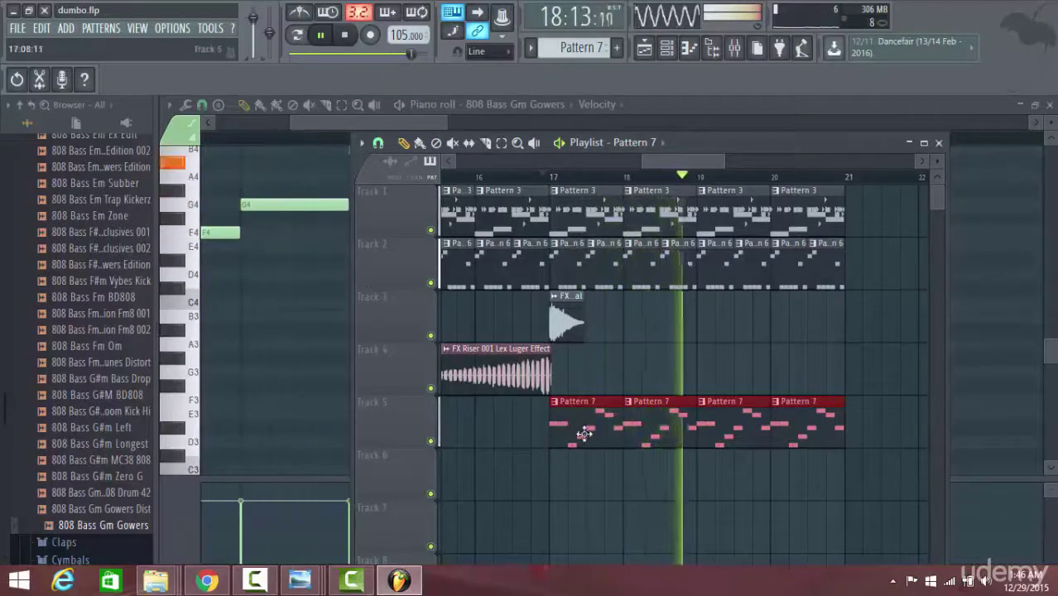
pyautogui.moveTo(570, 427); pyautogui.dragTo(560, 427)
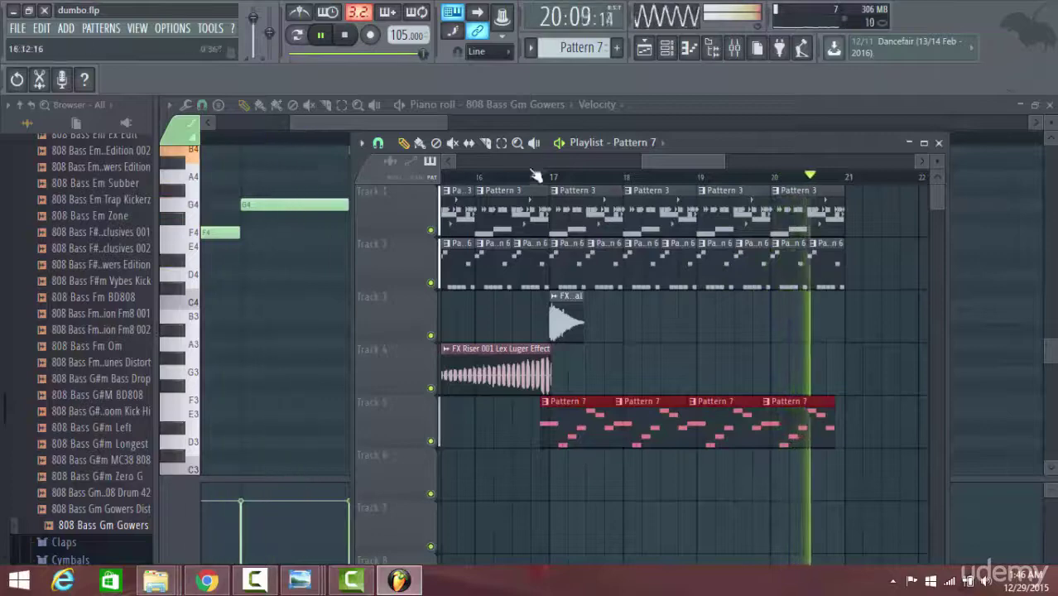
pyautogui.moveTo(683, 160); pyautogui.dragTo(675, 191)
pyautogui.hscroll(3, 675, 191)
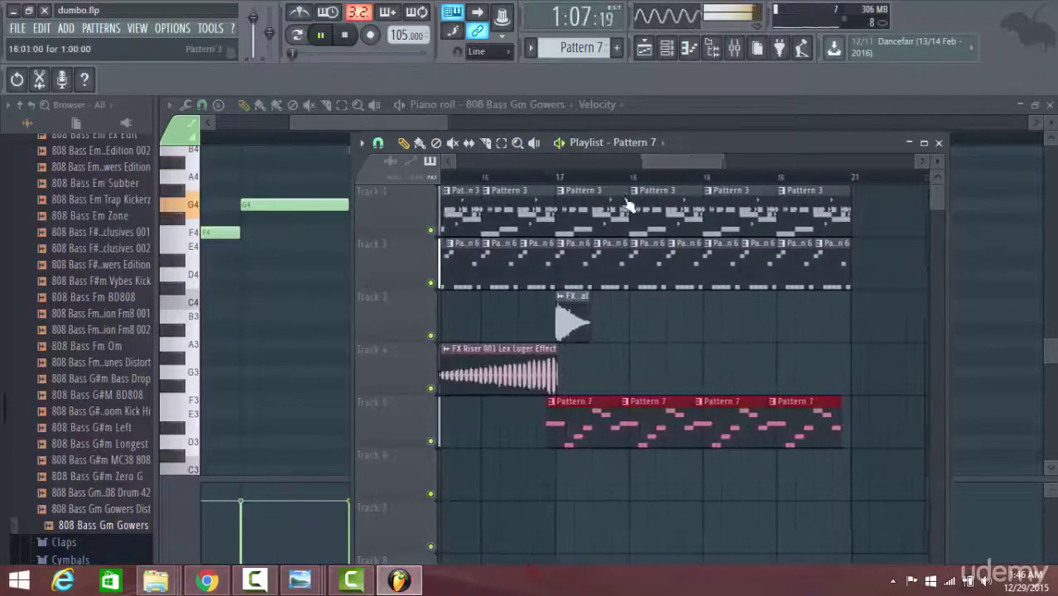
pyautogui.click(515, 178)
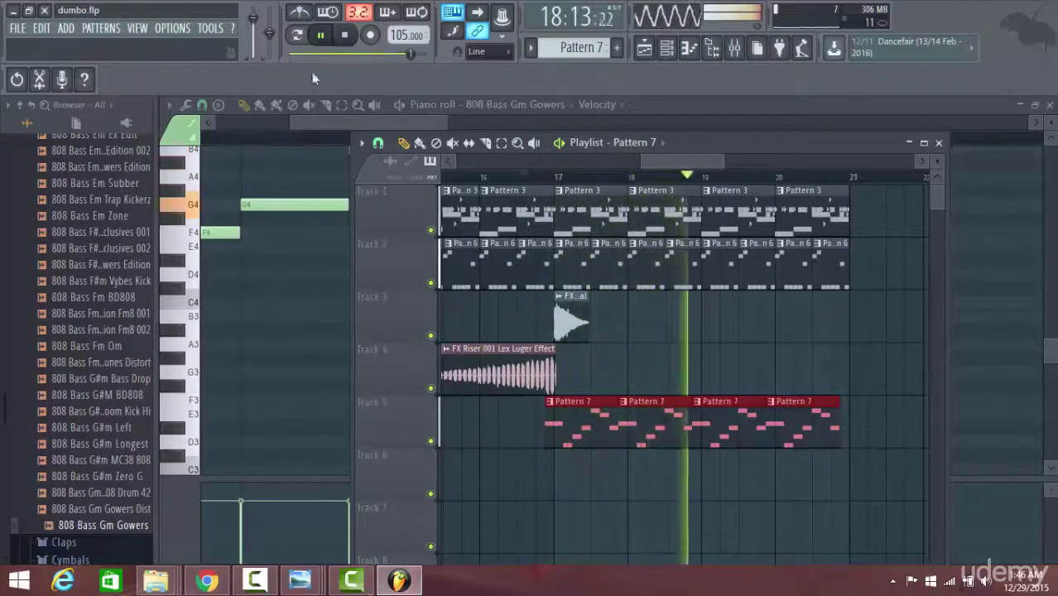
pyautogui.click(345, 35)
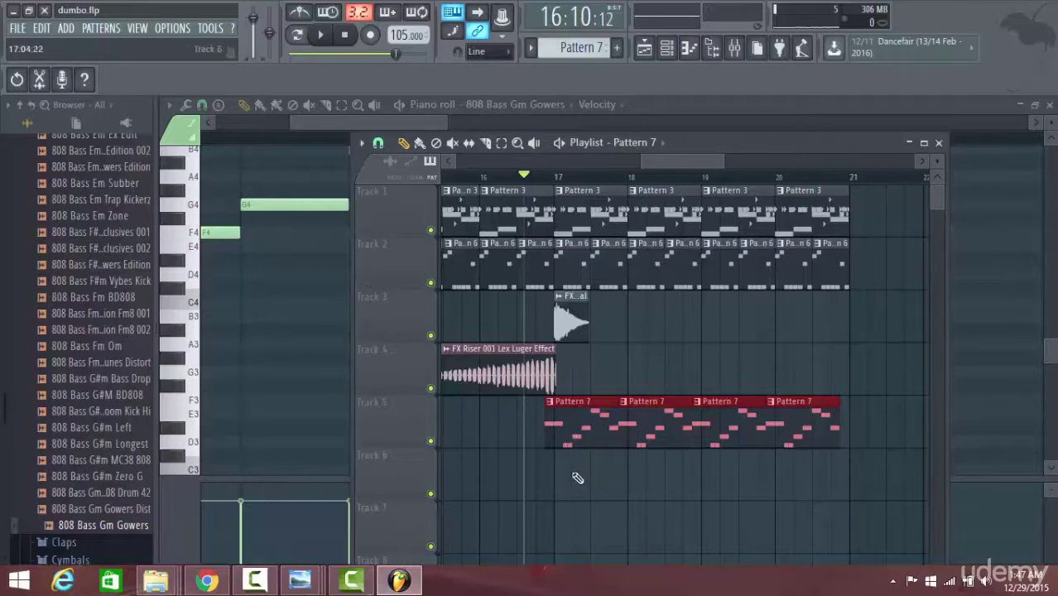
# Route the 808 Bass Gm Gowers channel to mixer track 7
pyautogui.doubleClick(587, 431)
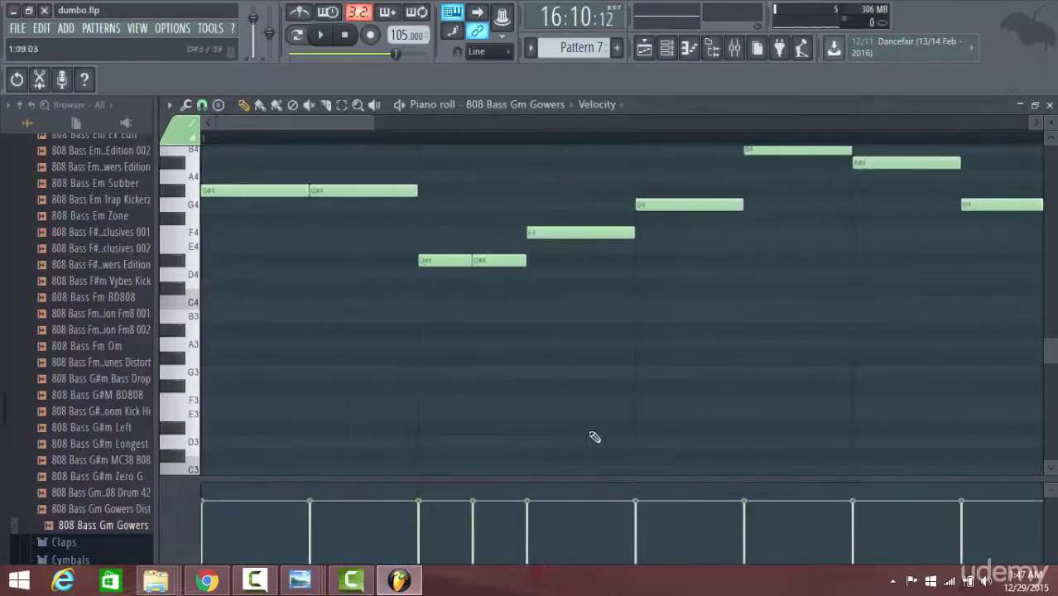
pyautogui.click(668, 49)
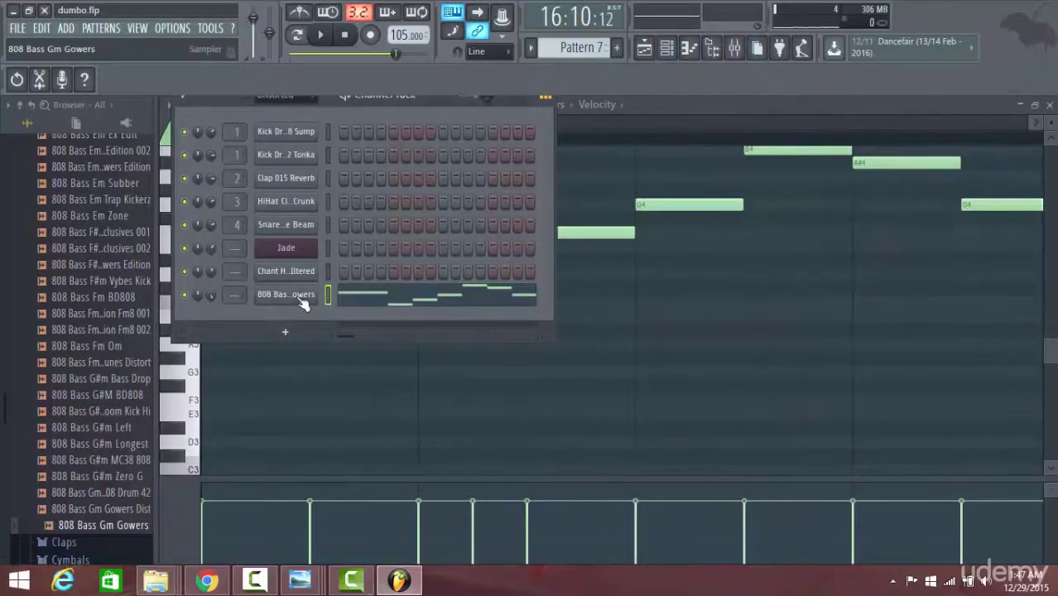
pyautogui.click(301, 299)
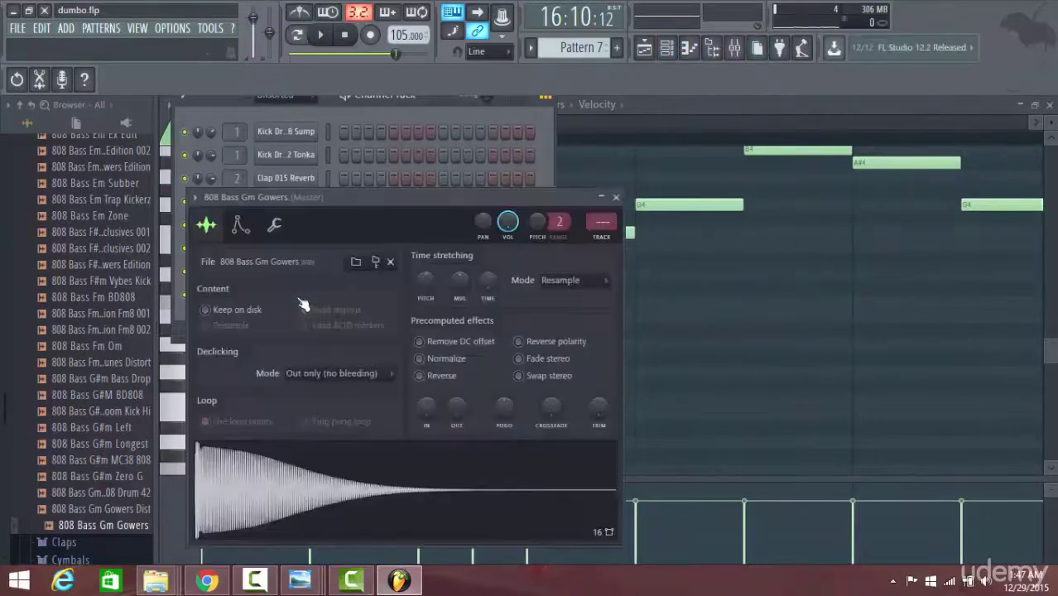
pyautogui.click(618, 198)
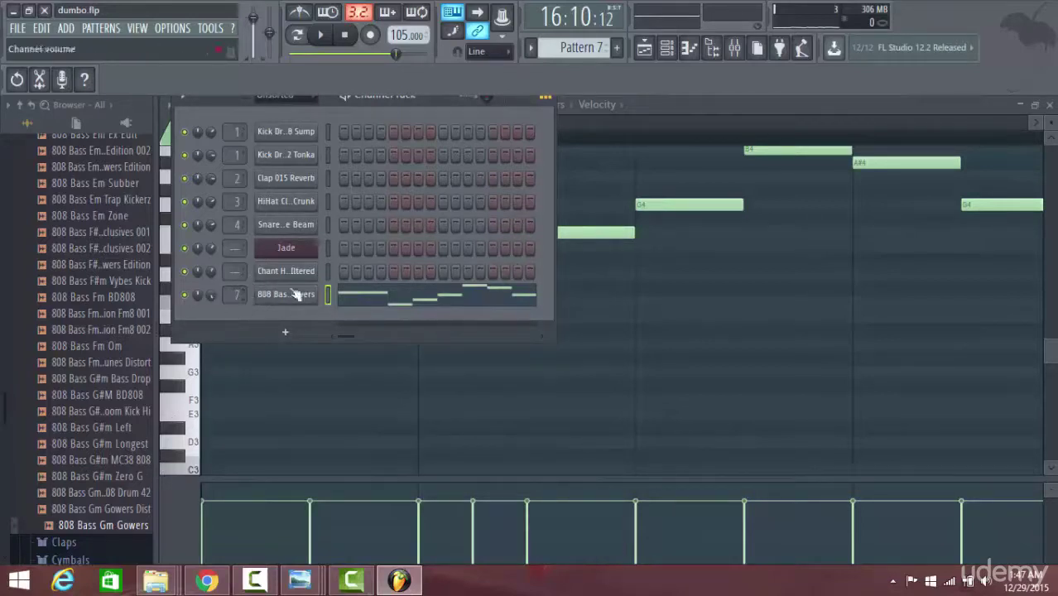
# Load Fruity Parametric EQ 2 on mixer Insert 7 and boost band 5 at about 260 Hz while the pattern plays
pyautogui.click(734, 49)
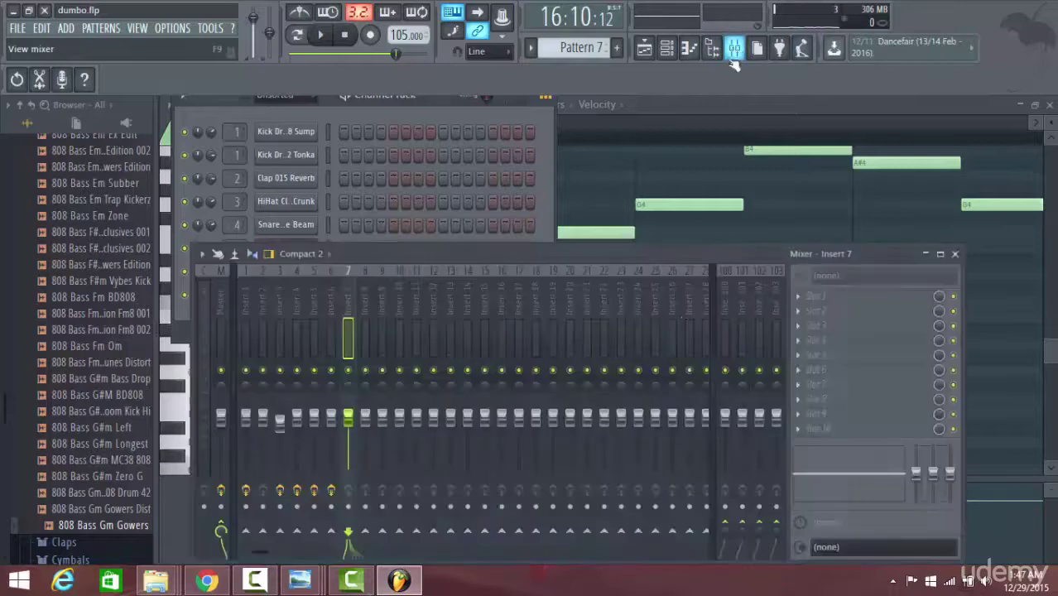
pyautogui.click(809, 306)
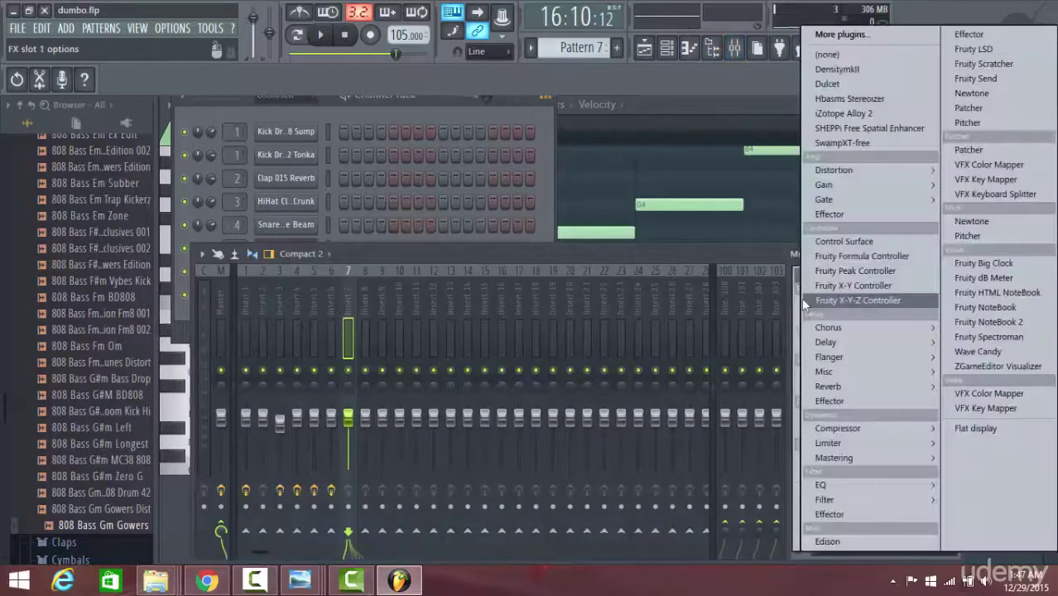
pyautogui.moveTo(868, 484)
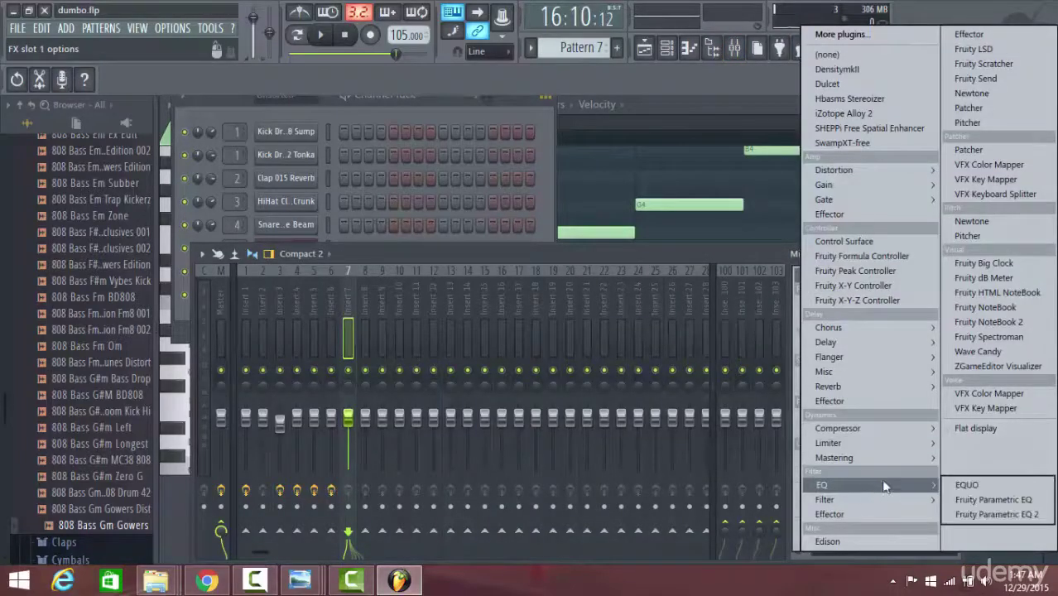
pyautogui.click(998, 513)
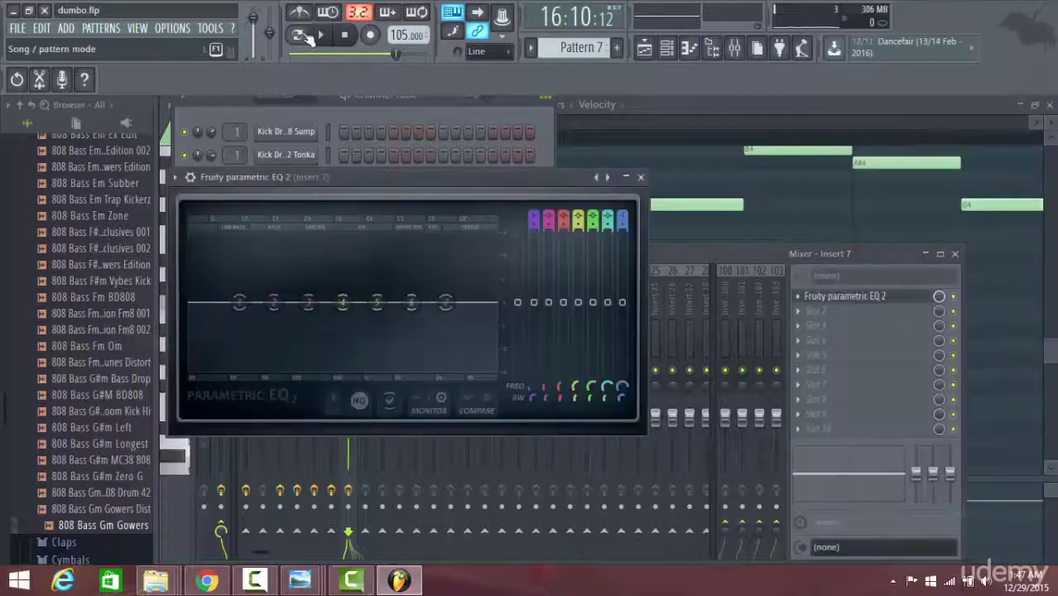
pyautogui.click(330, 42)
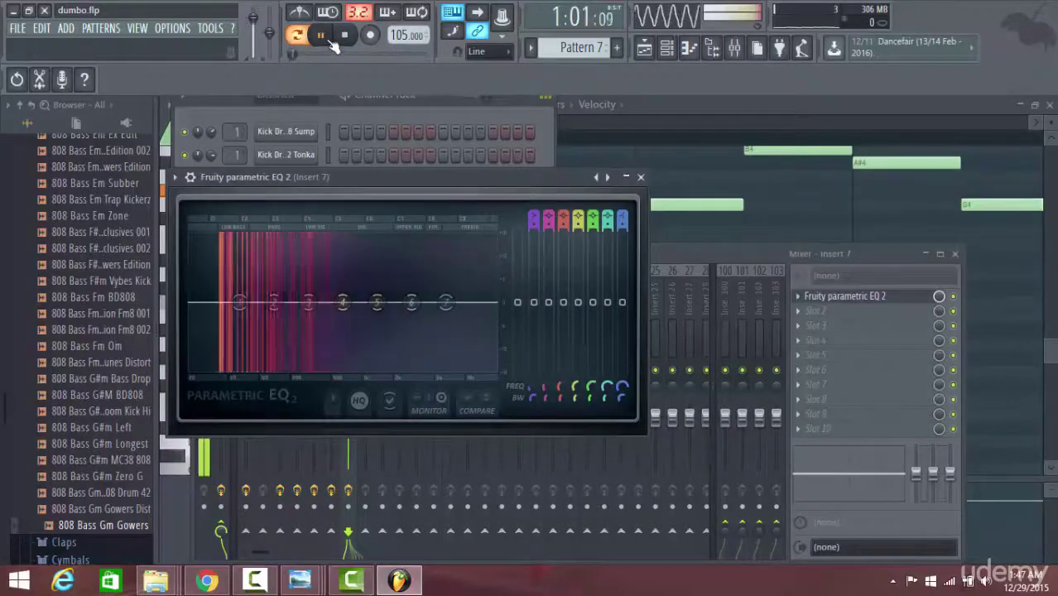
pyautogui.moveTo(377, 302); pyautogui.dragTo(303, 238)
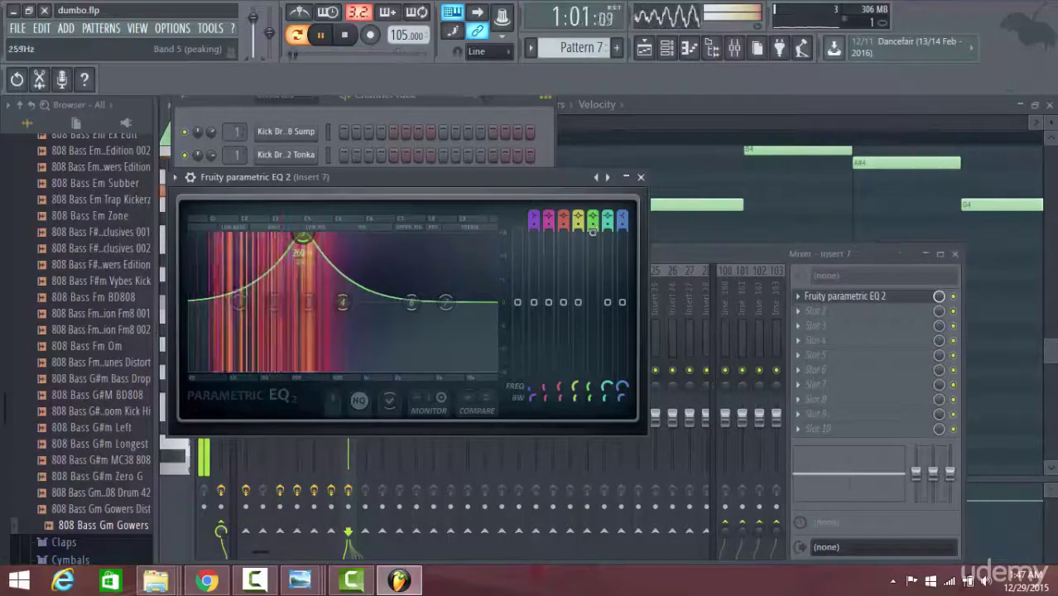
# Play the song from just before bar 17 and raise the 808 bass channel's volume to about 84%
pyautogui.click(665, 106)
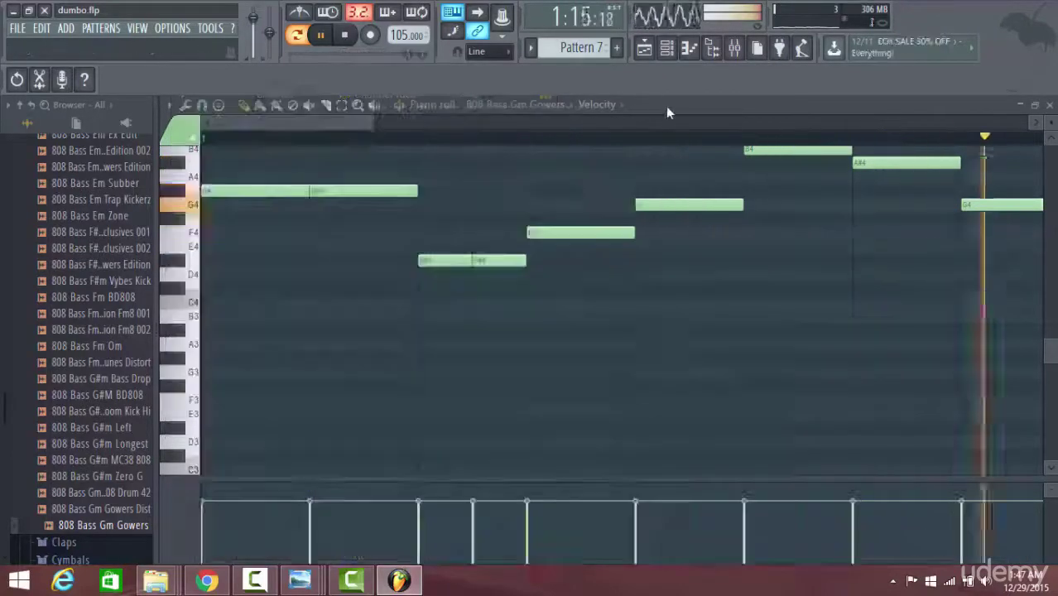
pyautogui.click(644, 48)
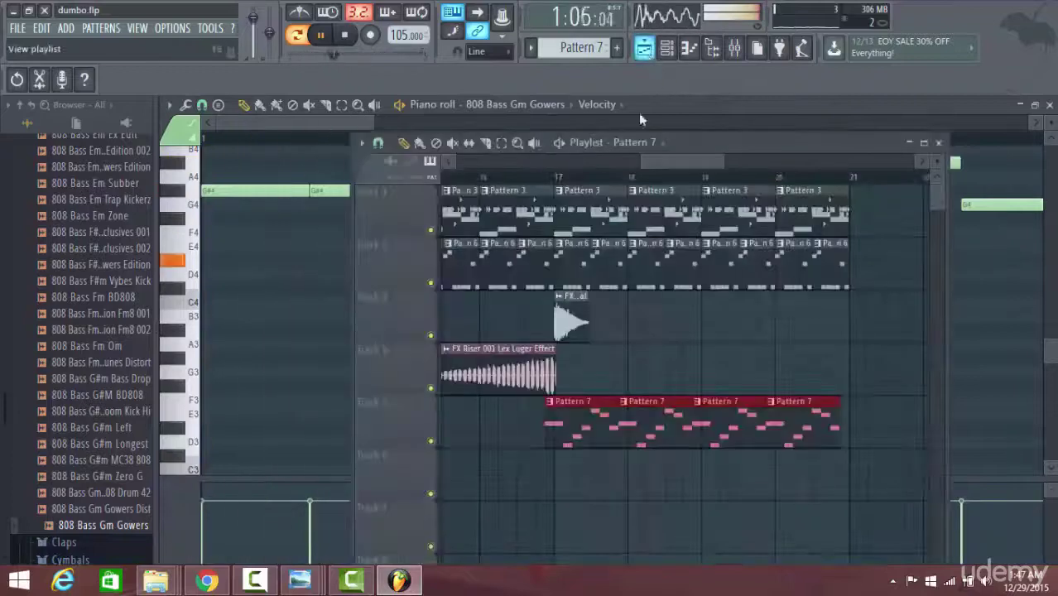
pyautogui.click(523, 178)
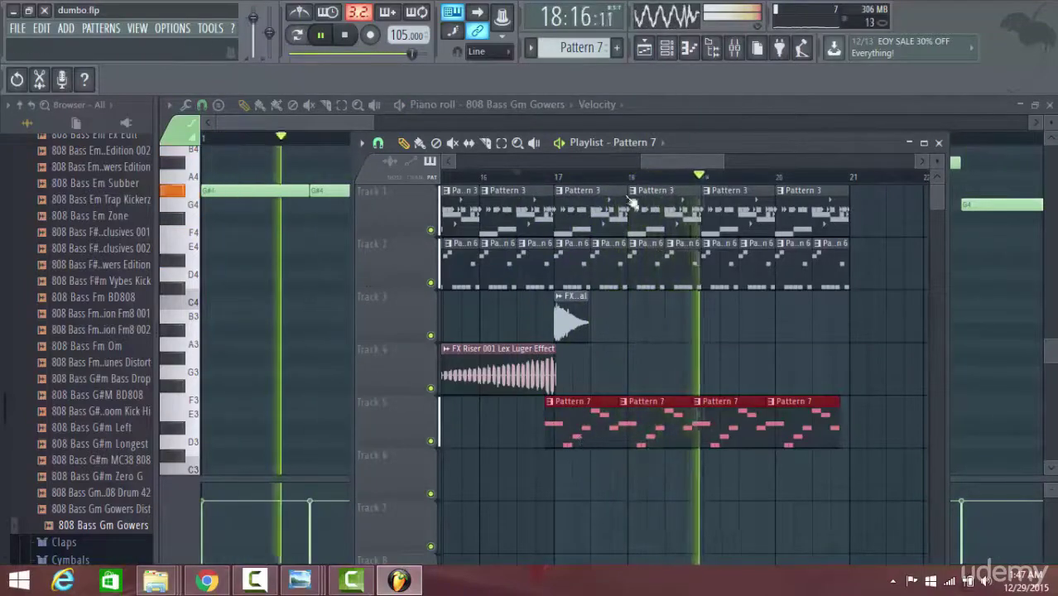
pyautogui.click(666, 47)
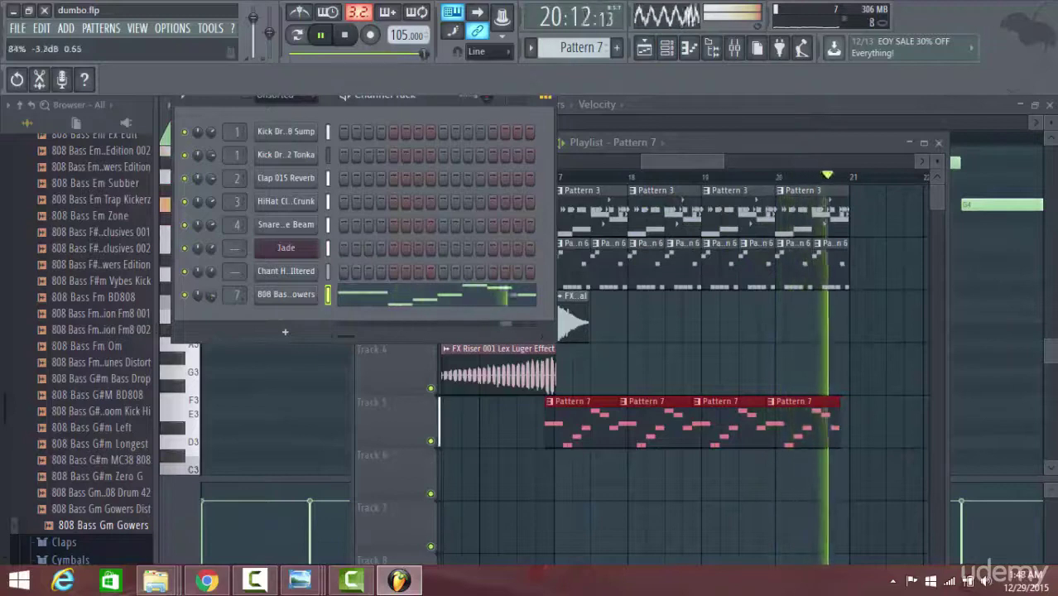
pyautogui.scroll(3, 211, 248)
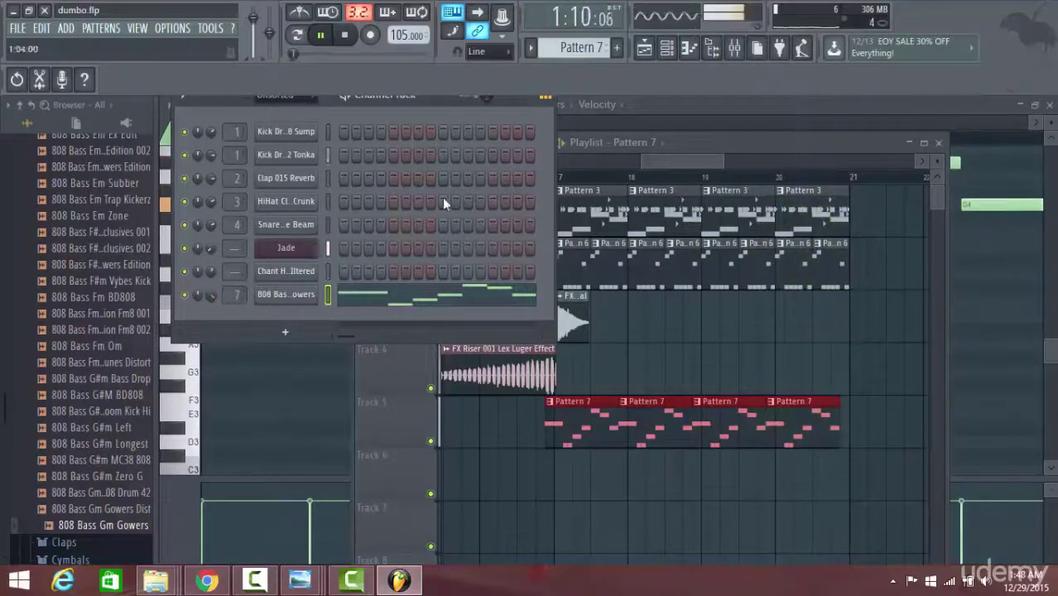
# Replay from just before bar 17 and trim the first Pattern 7 clip to start at 17:01:00 with a length of 0:14:00
pyautogui.click(725, 161)
pyautogui.click(526, 177)
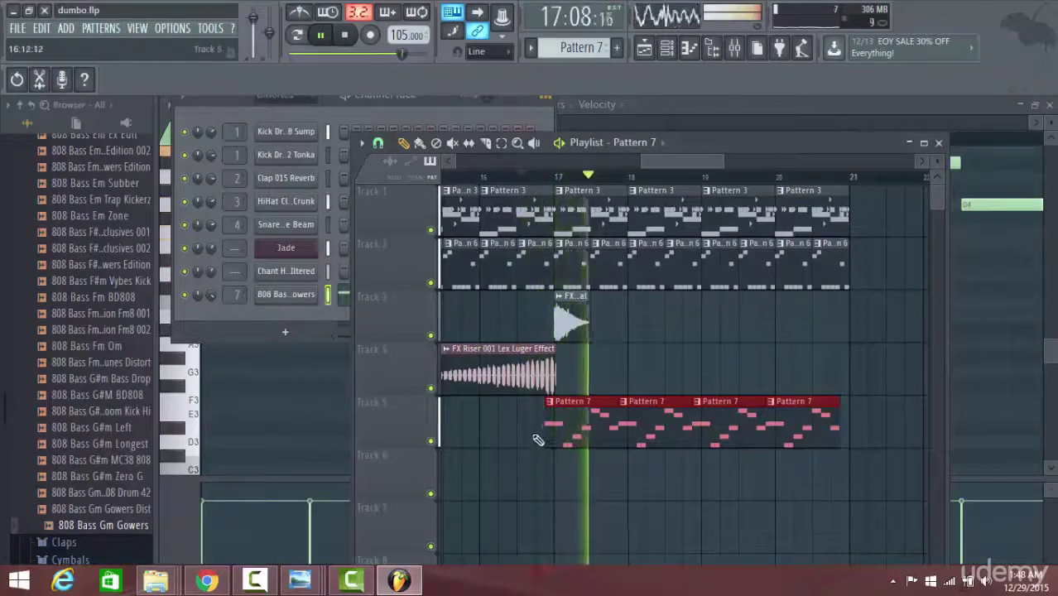
pyautogui.moveTo(547, 424); pyautogui.dragTo(532, 423)
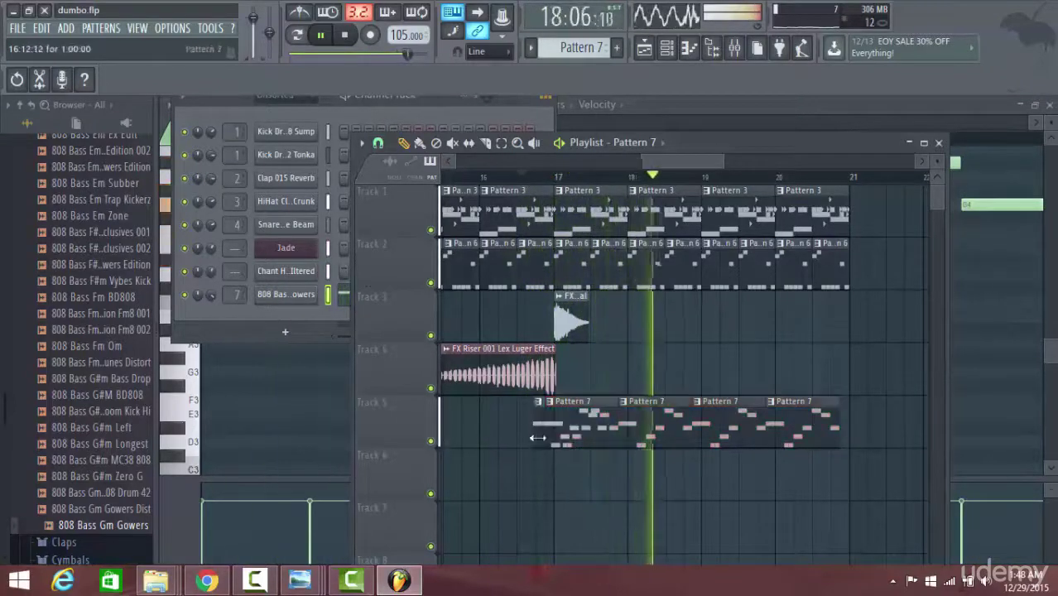
pyautogui.moveTo(541, 431); pyautogui.dragTo(558, 434)
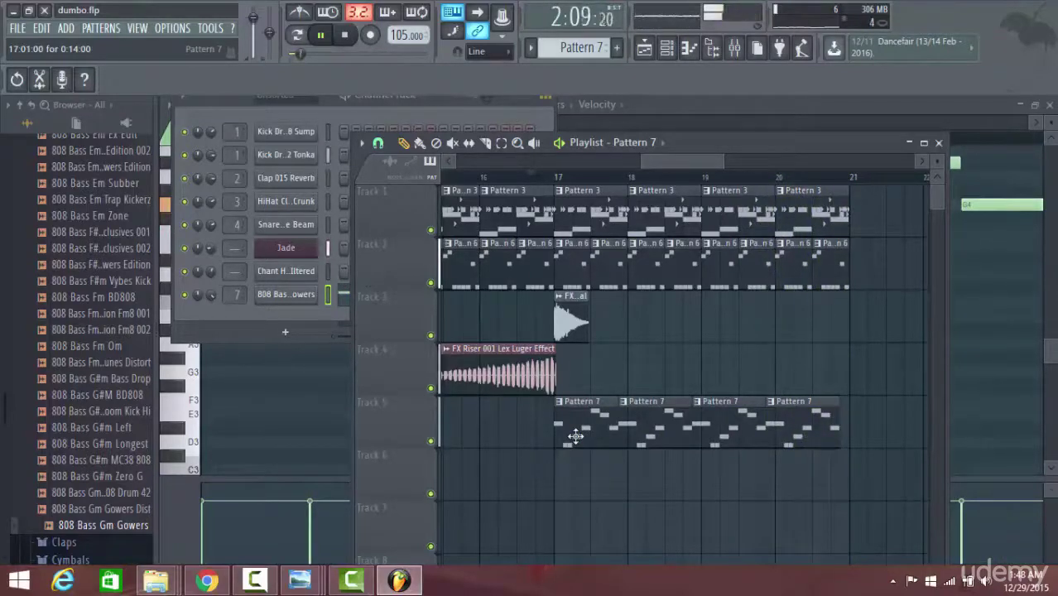
# Shift the boosted band 5 of Insert 7's Fruity Parametric EQ 2 to a higher frequency
pyautogui.click(734, 54)
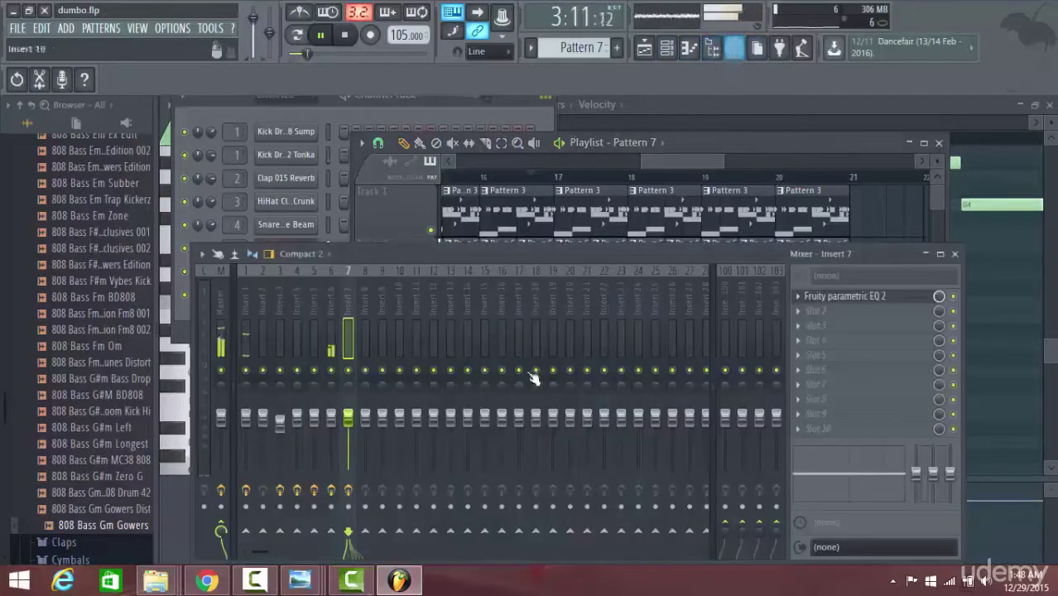
pyautogui.click(864, 303)
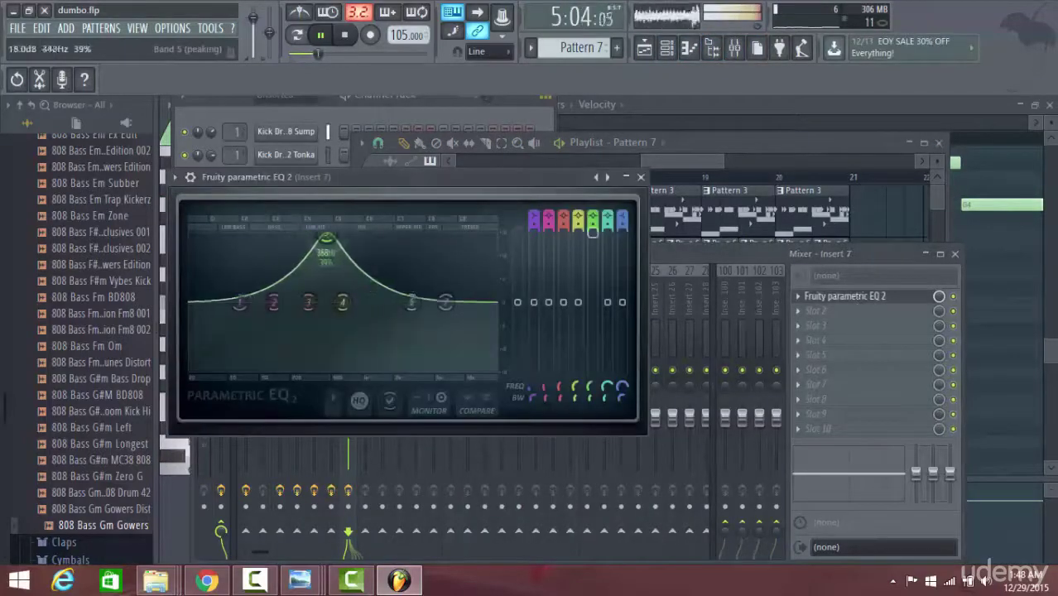
pyautogui.moveTo(350, 237); pyautogui.dragTo(356, 237)
pyautogui.click(787, 105)
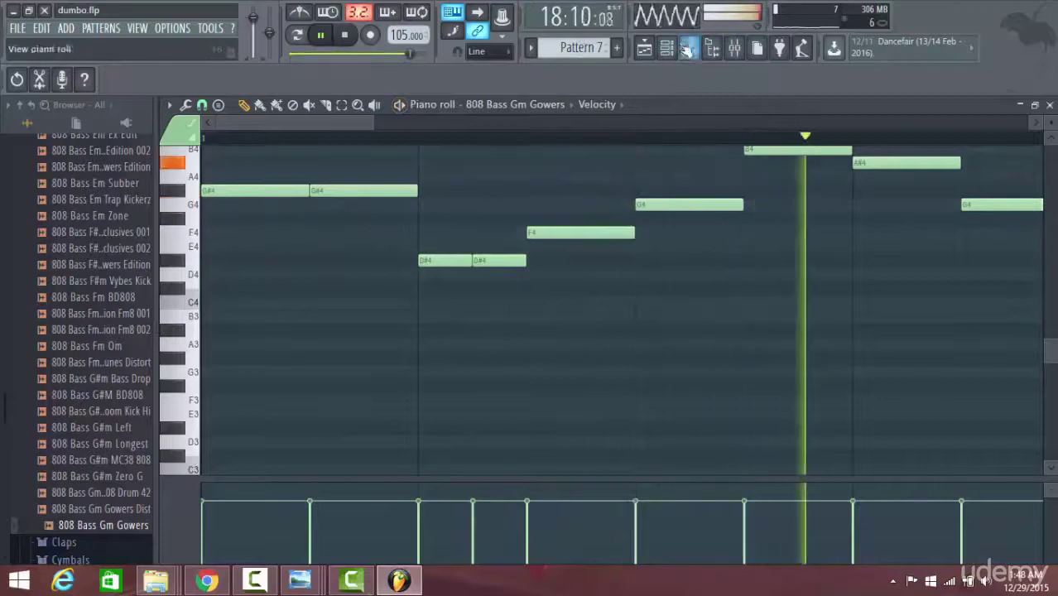
# Listen to the bass in the song and lower the first G#4 note of Pattern 7 to F#4
pyautogui.click(654, 51)
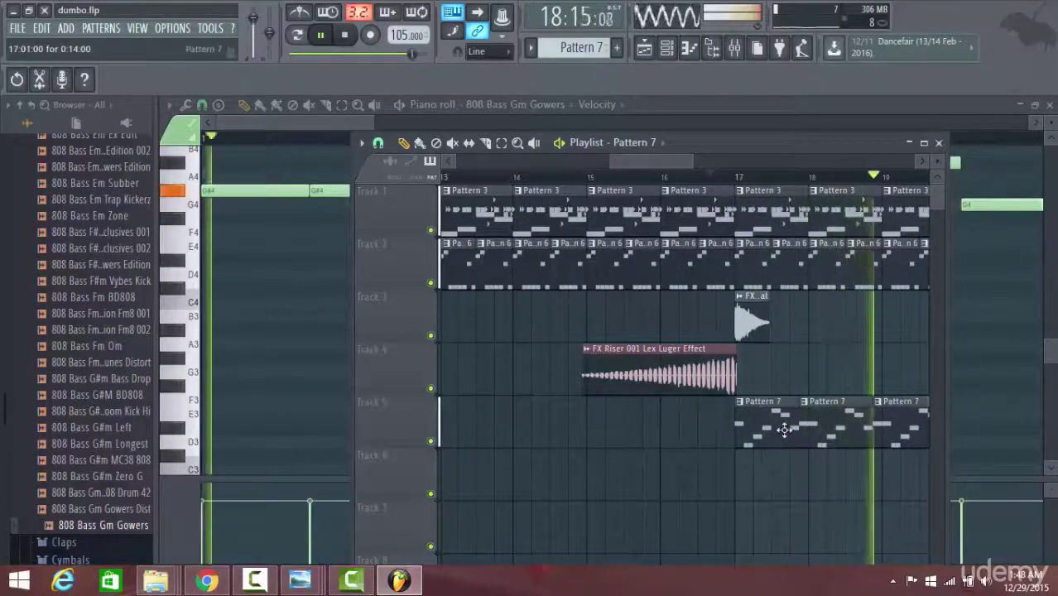
pyautogui.press('F5')
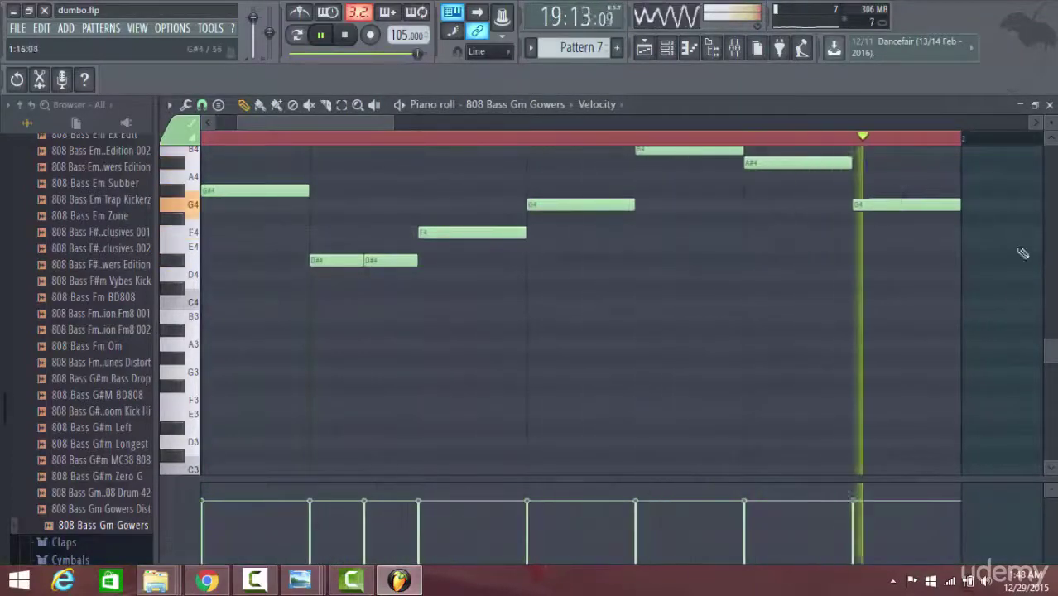
pyautogui.scroll(2, 988, 353)
pyautogui.scroll(2, 988, 353)
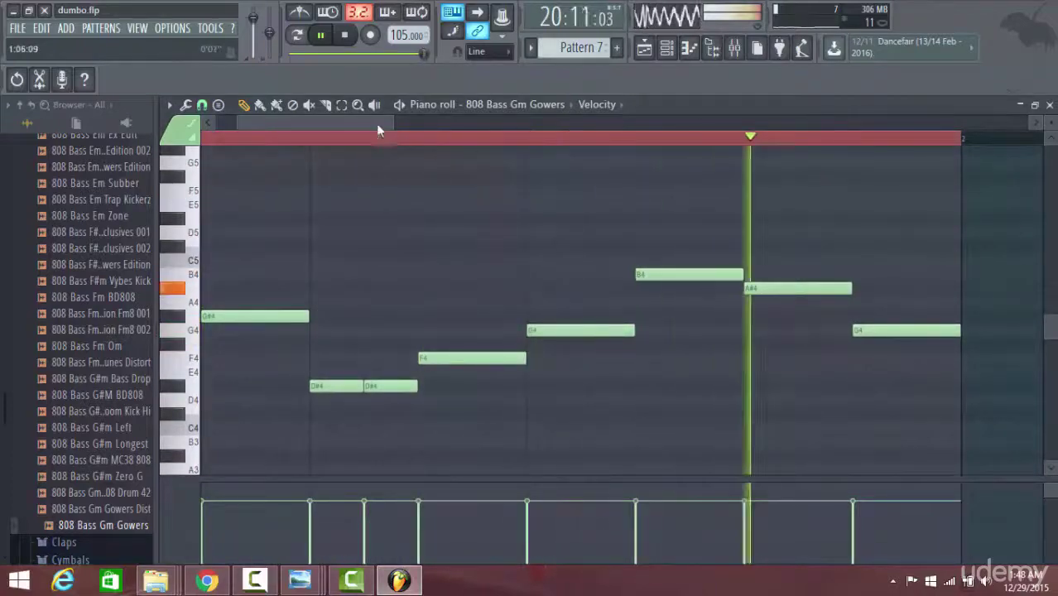
pyautogui.moveTo(363, 125); pyautogui.dragTo(231, 110)
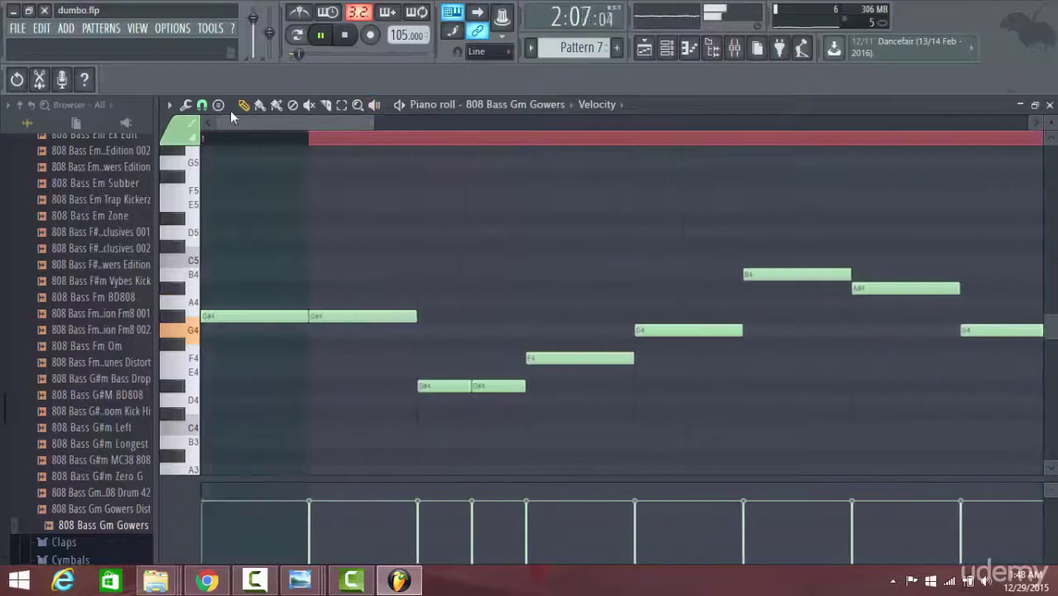
pyautogui.moveTo(321, 129); pyautogui.dragTo(281, 125)
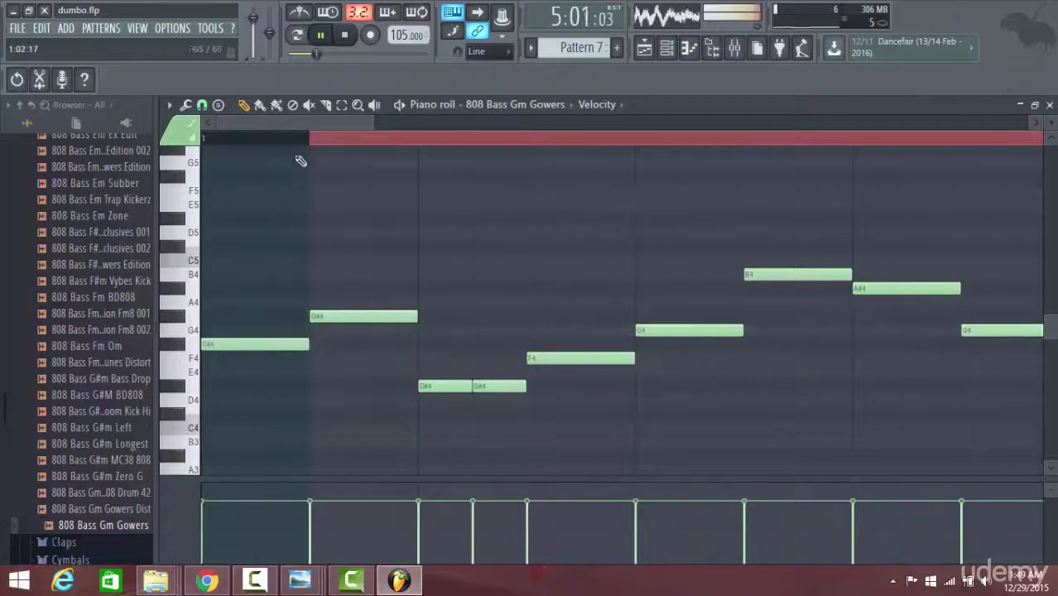
# Listen to the song around bar 17 and lower the B4 bass note in Pattern 7 to G#4
pyautogui.click(648, 52)
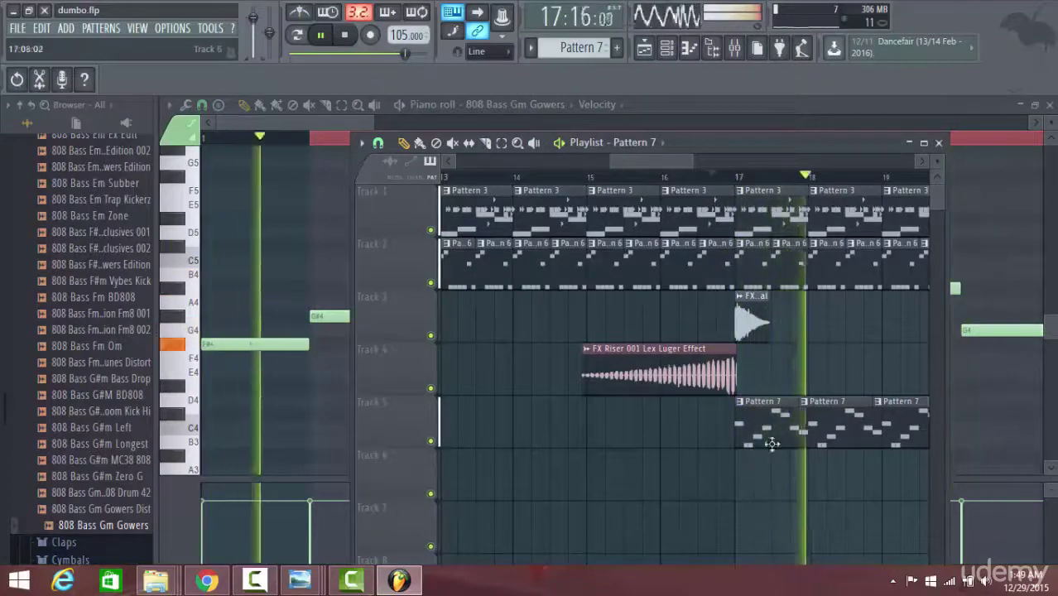
pyautogui.press('F5')
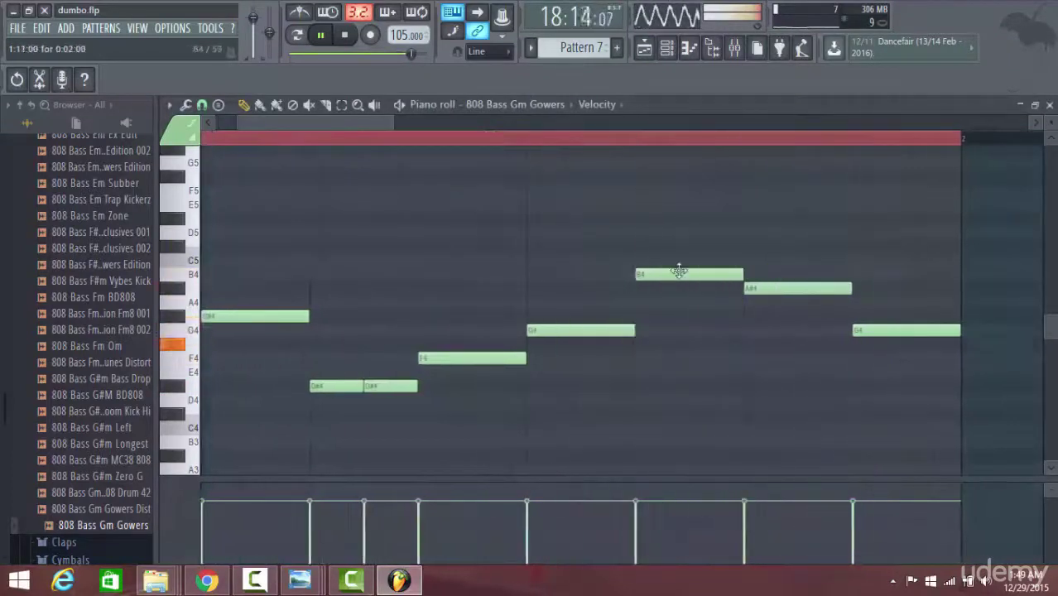
pyautogui.moveTo(678, 273); pyautogui.dragTo(683, 315)
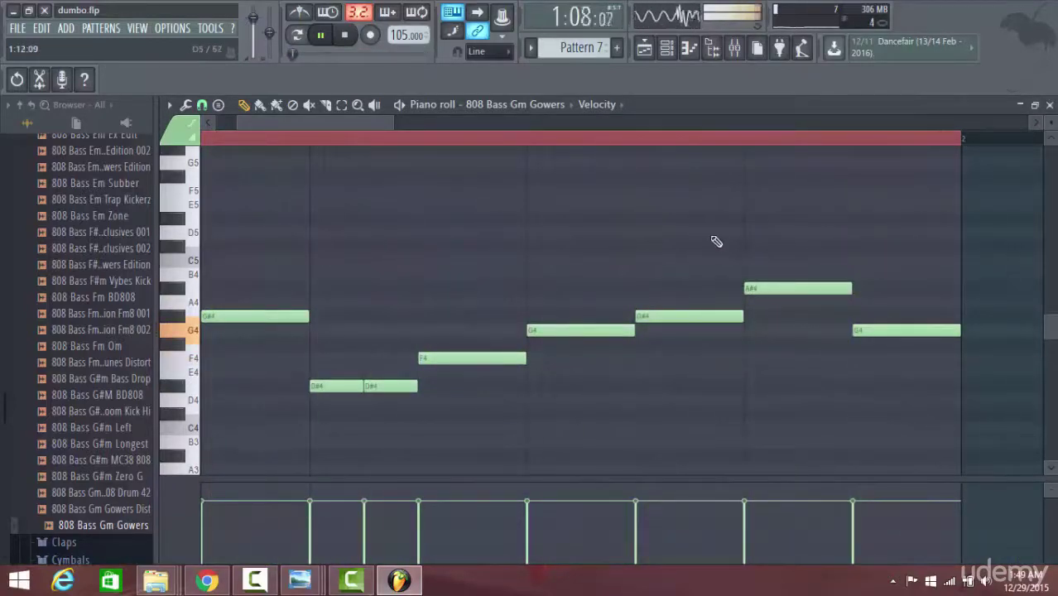
# Play the song from just before bar 17 and lower the A#4 bass note in Pattern 7 to A4
pyautogui.click(653, 48)
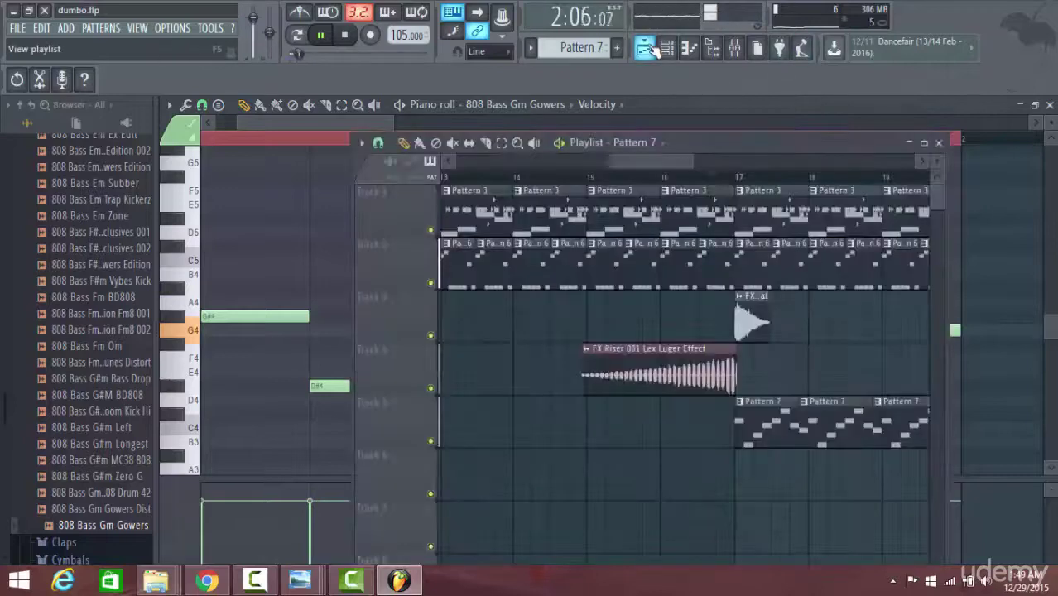
pyautogui.click(715, 181)
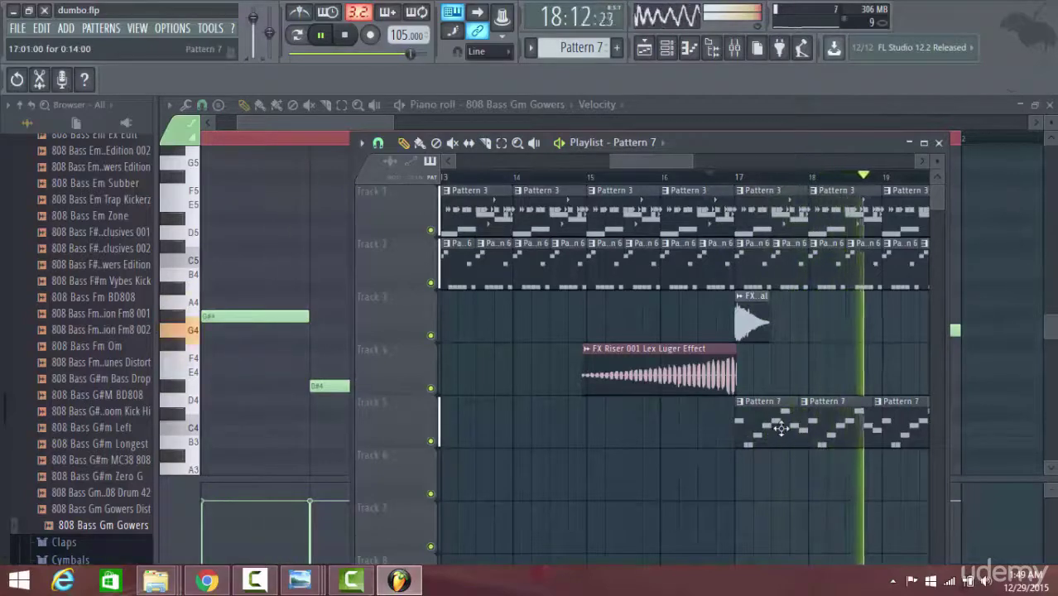
pyautogui.press('F5')
pyautogui.moveTo(754, 289); pyautogui.dragTo(760, 303)
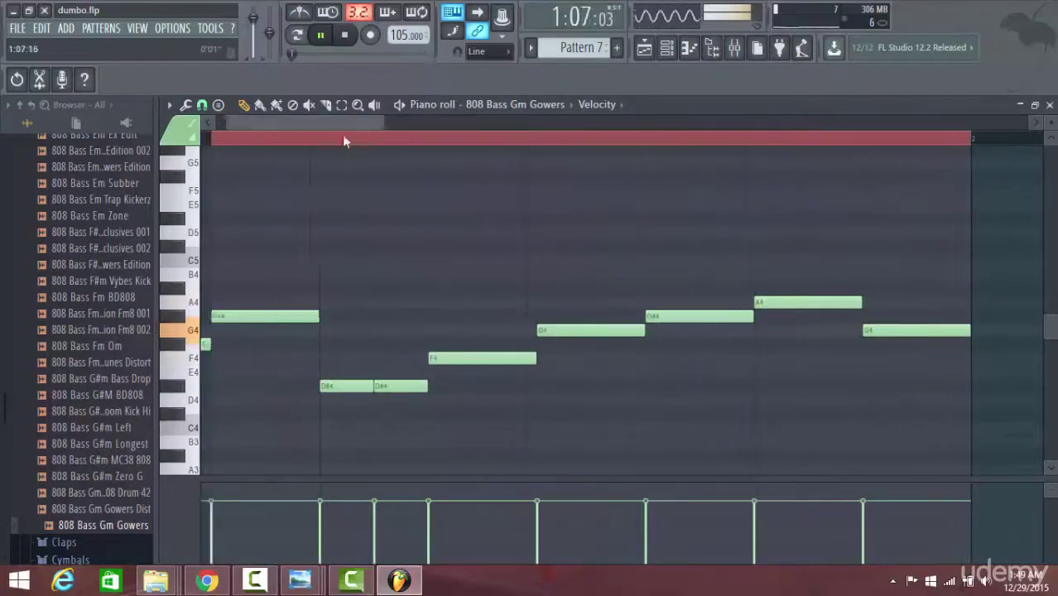
# Play the song from just before bar 15 and check the bass clips through bar 21 in the playlist
pyautogui.click(647, 51)
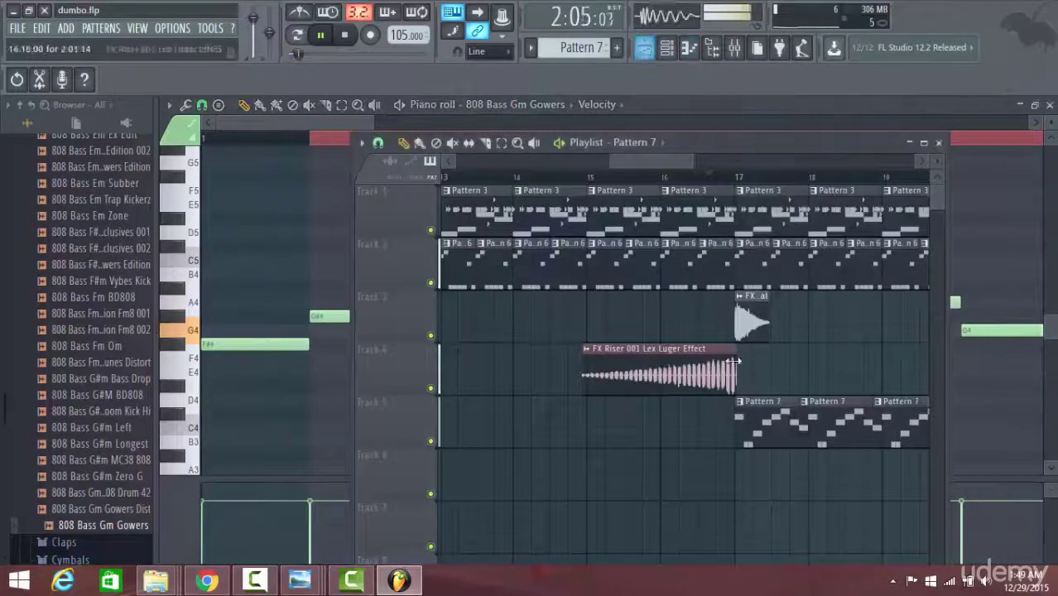
pyautogui.click(573, 179)
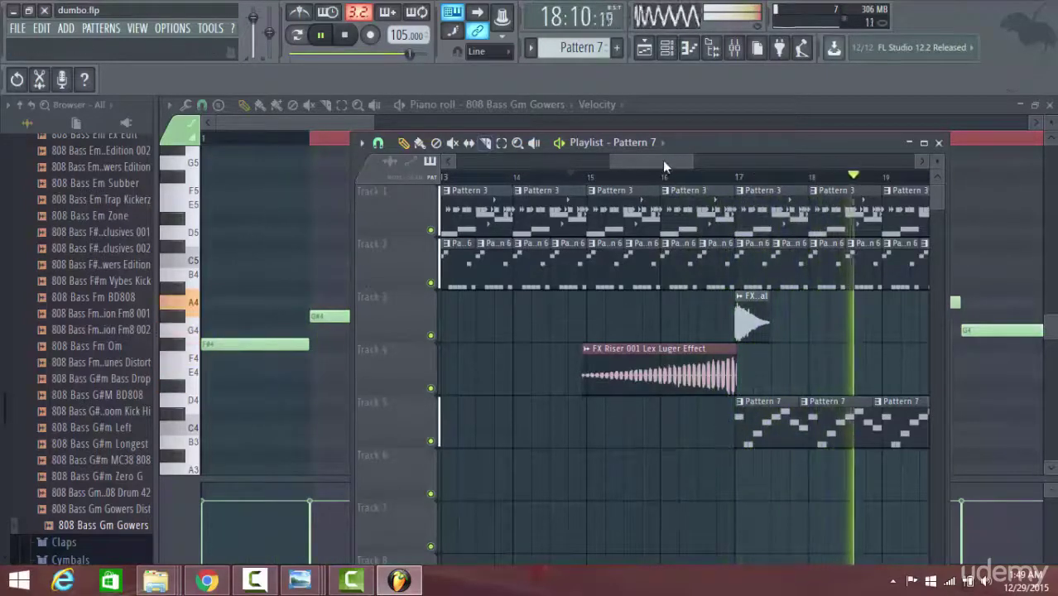
pyautogui.moveTo(663, 160); pyautogui.dragTo(708, 173)
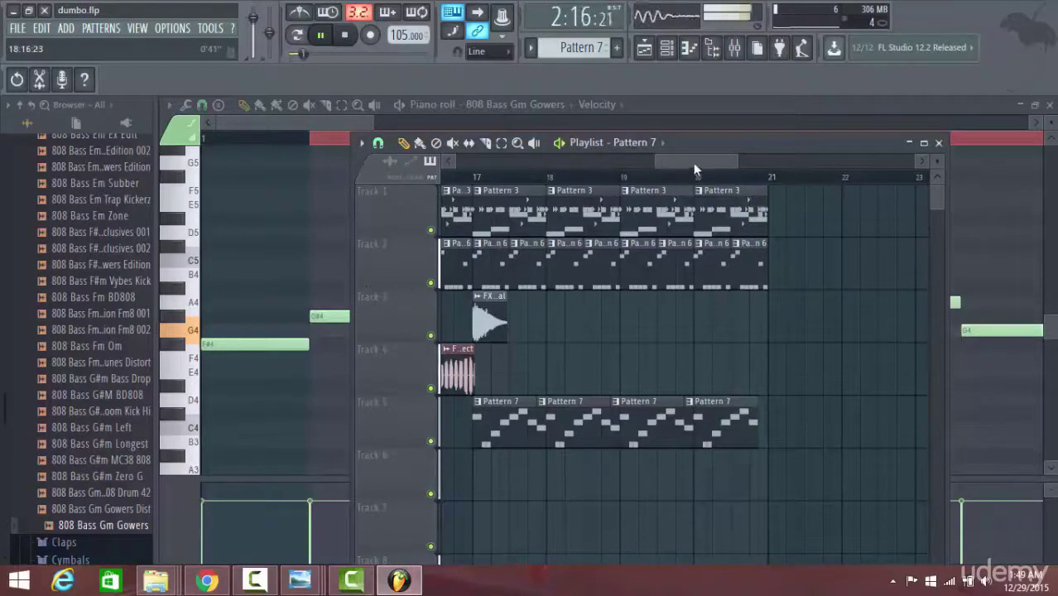
# Collapse the 808s sample folder and look through the samples in the Vocals & Chants folder
pyautogui.moveTo(693, 162); pyautogui.dragTo(679, 170)
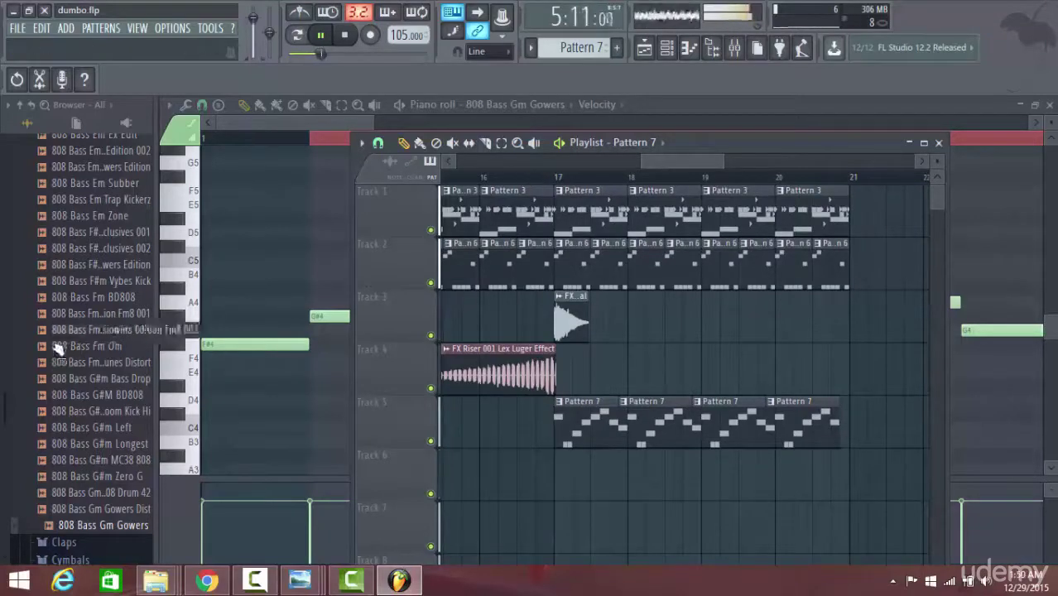
pyautogui.scroll(10, 58, 346)
pyautogui.click(73, 271)
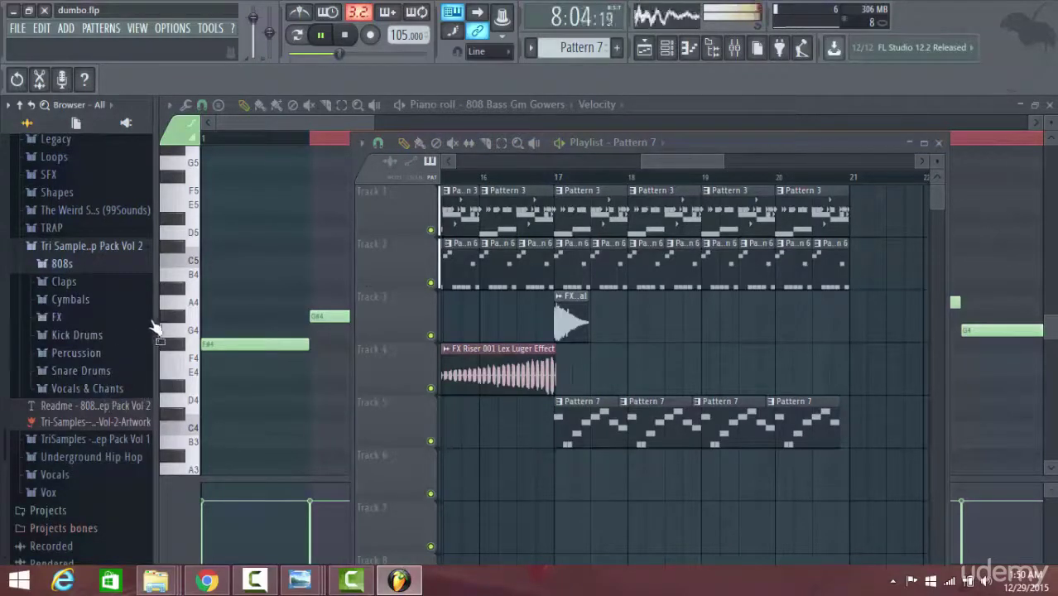
pyautogui.click(137, 391)
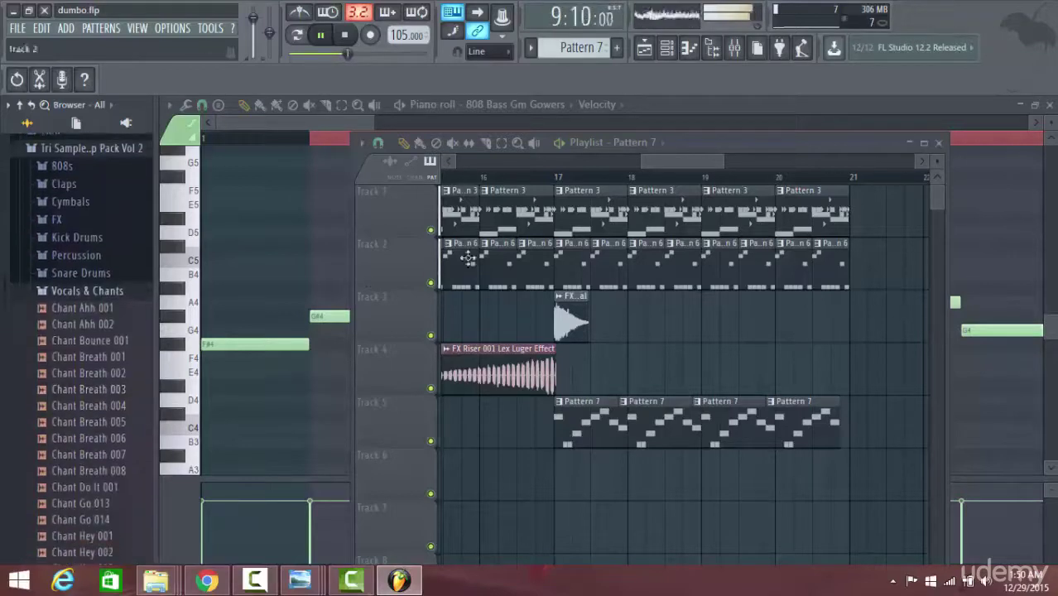
pyautogui.click(73, 294)
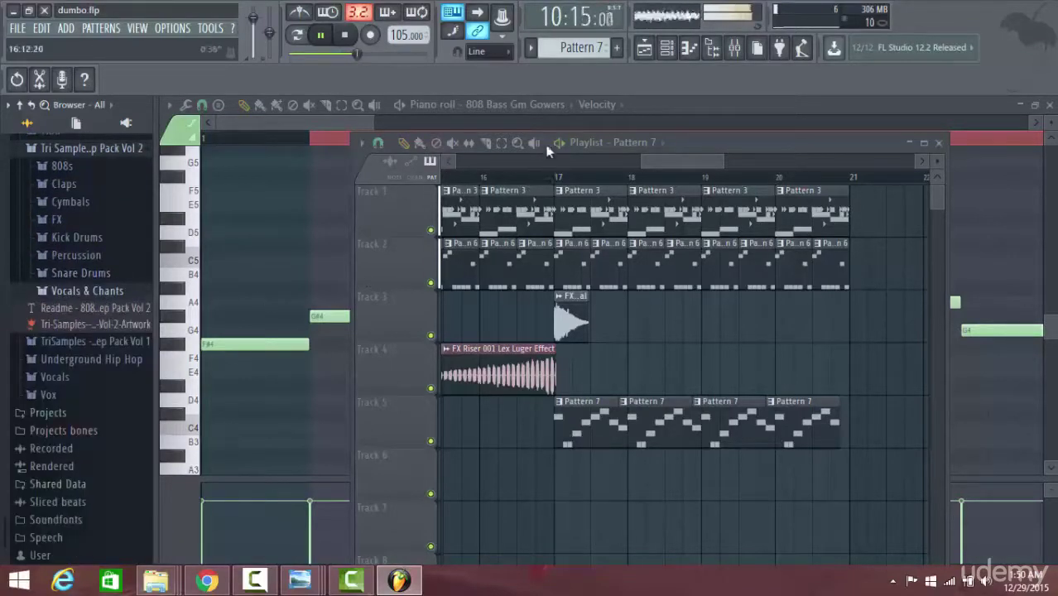
# Save the project and play the song from just before bar 17
pyautogui.click(17, 30)
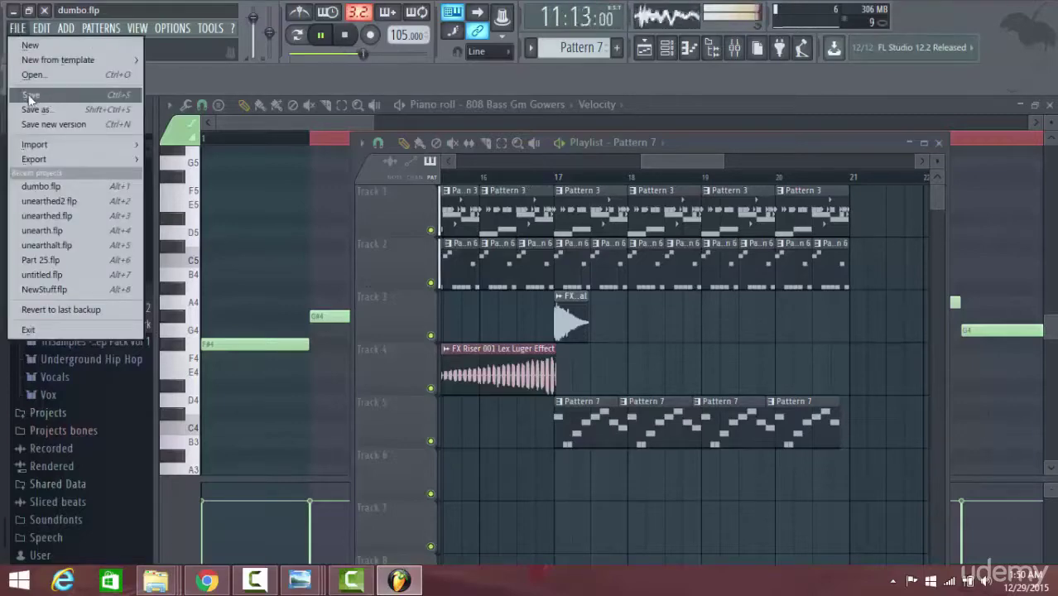
pyautogui.click(30, 97)
pyautogui.moveTo(686, 163)
pyautogui.mouseDown()
pyautogui.moveTo(549, 163)
pyautogui.moveTo(701, 158)
pyautogui.moveTo(688, 159)
pyautogui.mouseUp()
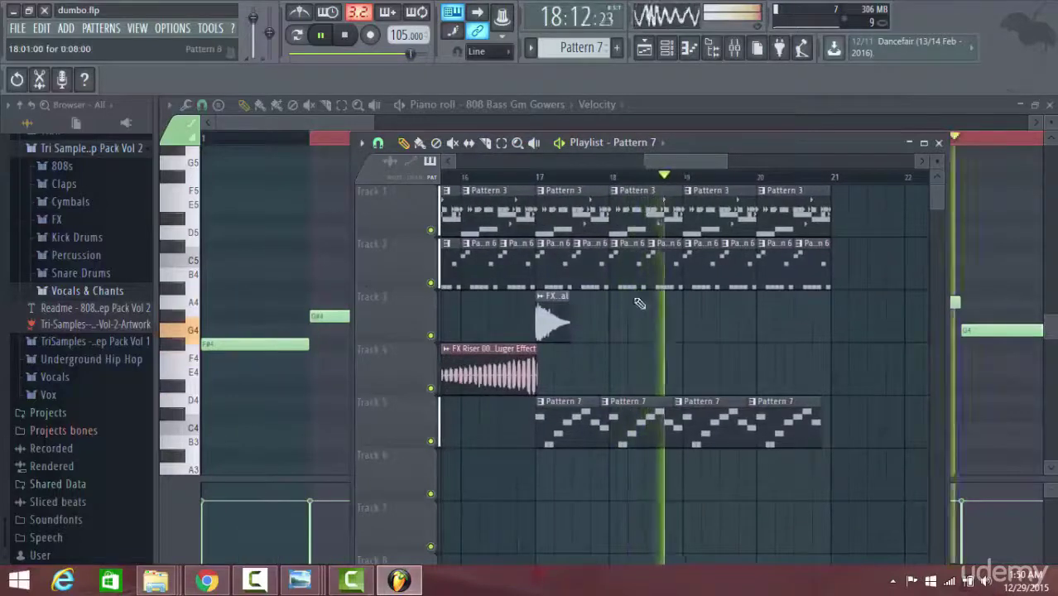
pyautogui.click(515, 178)
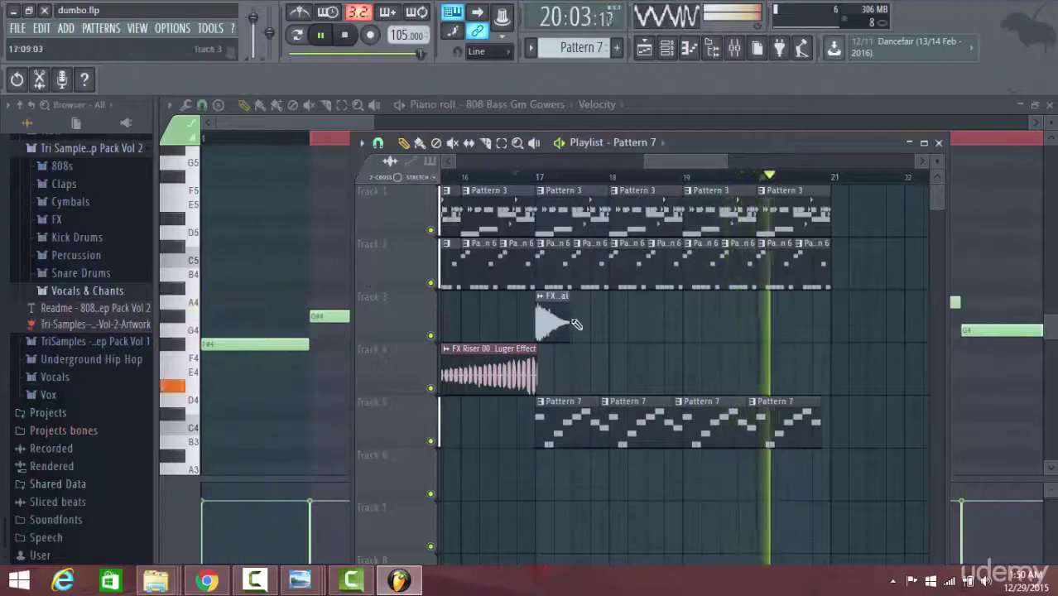
# Stretch the FX Reverse 001 Cymbal clip from bar 17 to bar 21 and set its channel volume to about 17%
pyautogui.moveTo(576, 325); pyautogui.dragTo(684, 371)
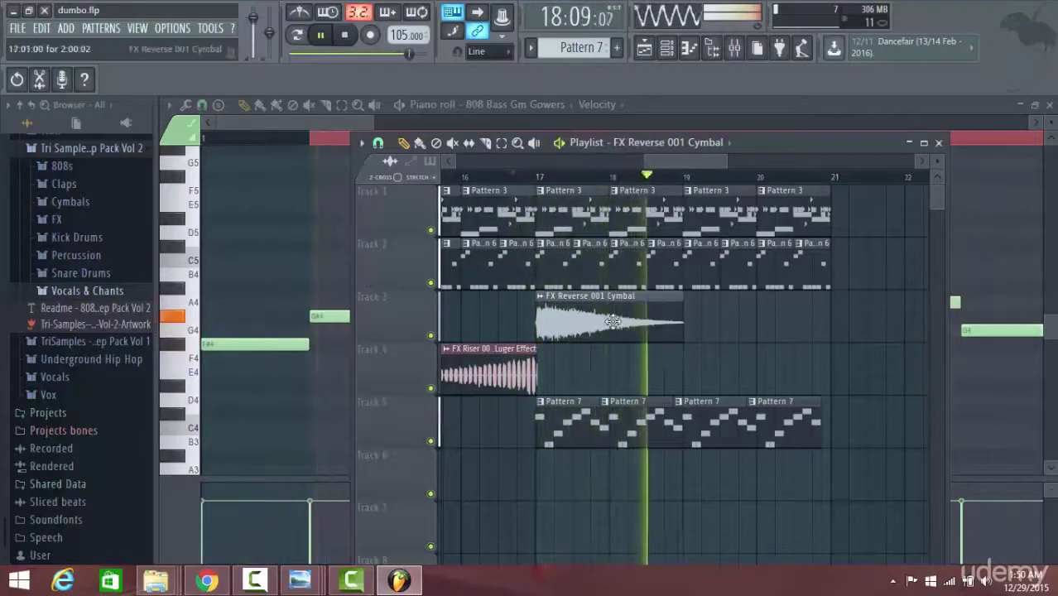
pyautogui.moveTo(684, 324); pyautogui.dragTo(832, 348)
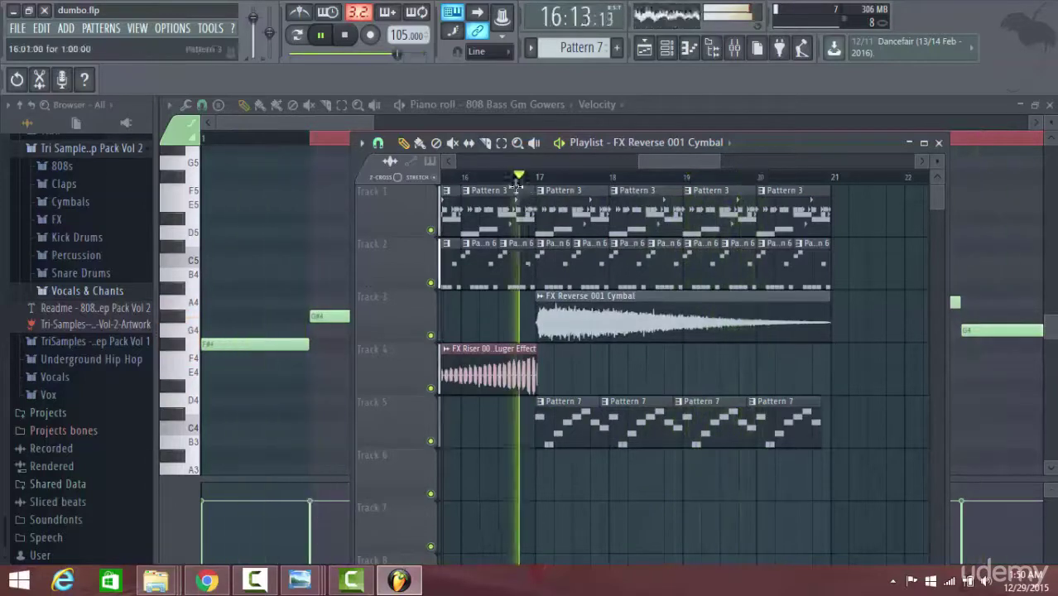
pyautogui.doubleClick(592, 328)
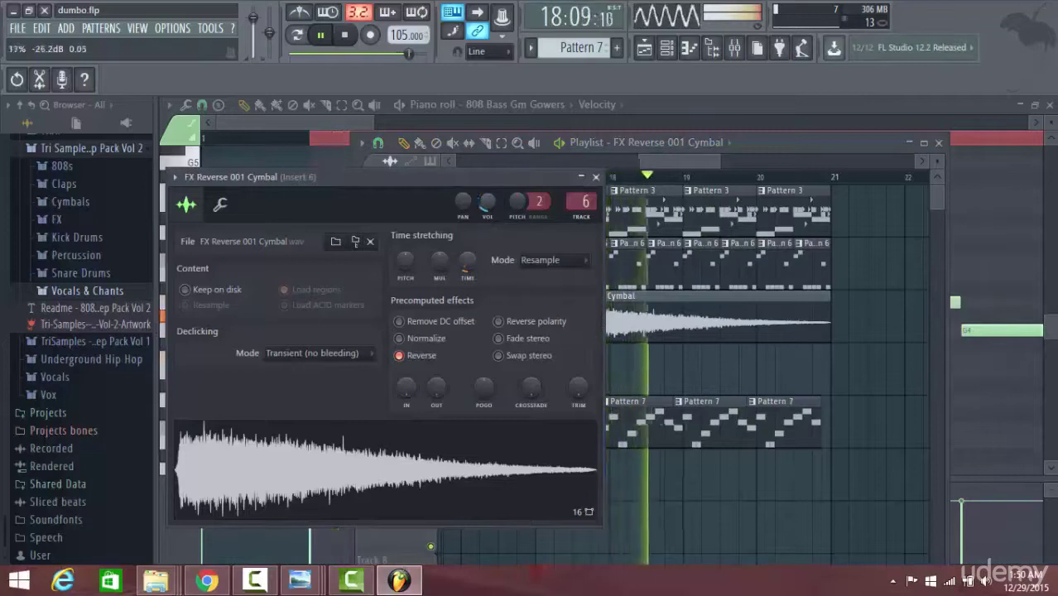
pyautogui.moveTo(523, 183); pyautogui.dragTo(523, 254)
pyautogui.click(596, 509)
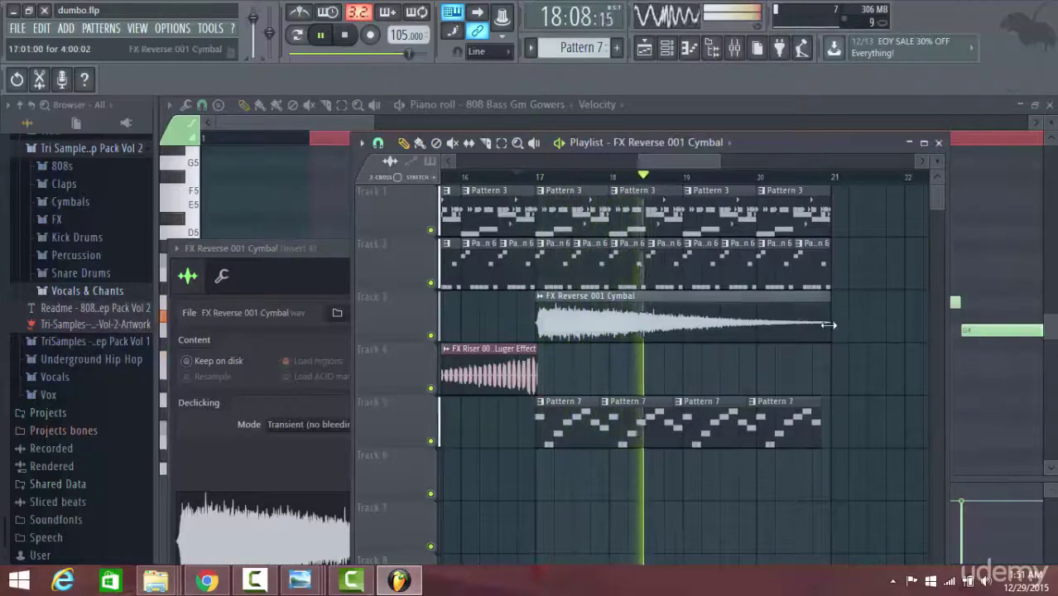
# Shorten the reverse cymbal clip to one bar ending at bar 18 and raise its channel volume while listening around bar 17
pyautogui.moveTo(842, 329); pyautogui.dragTo(608, 329)
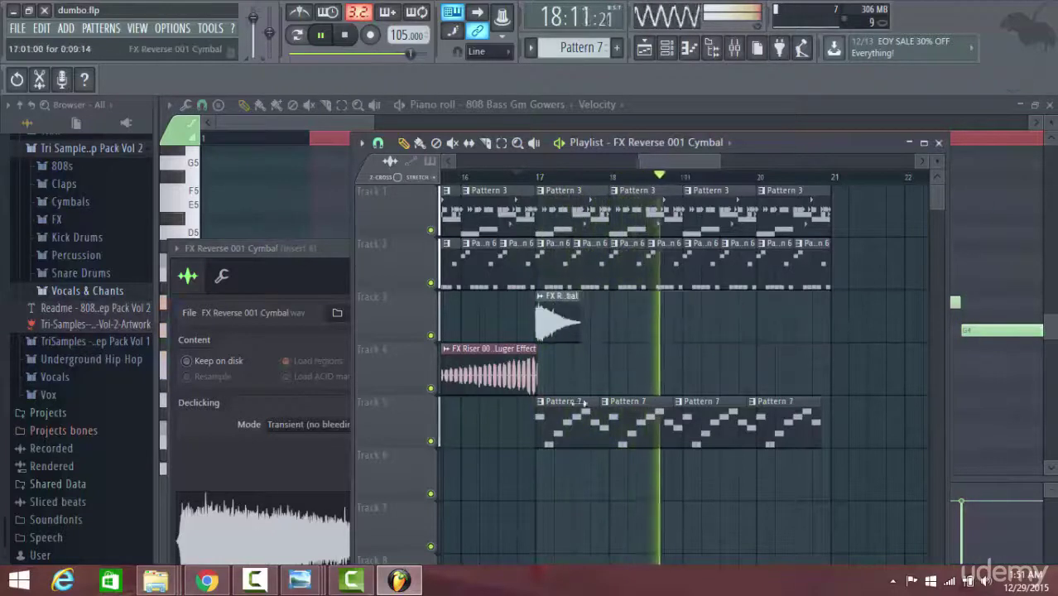
pyautogui.click(513, 177)
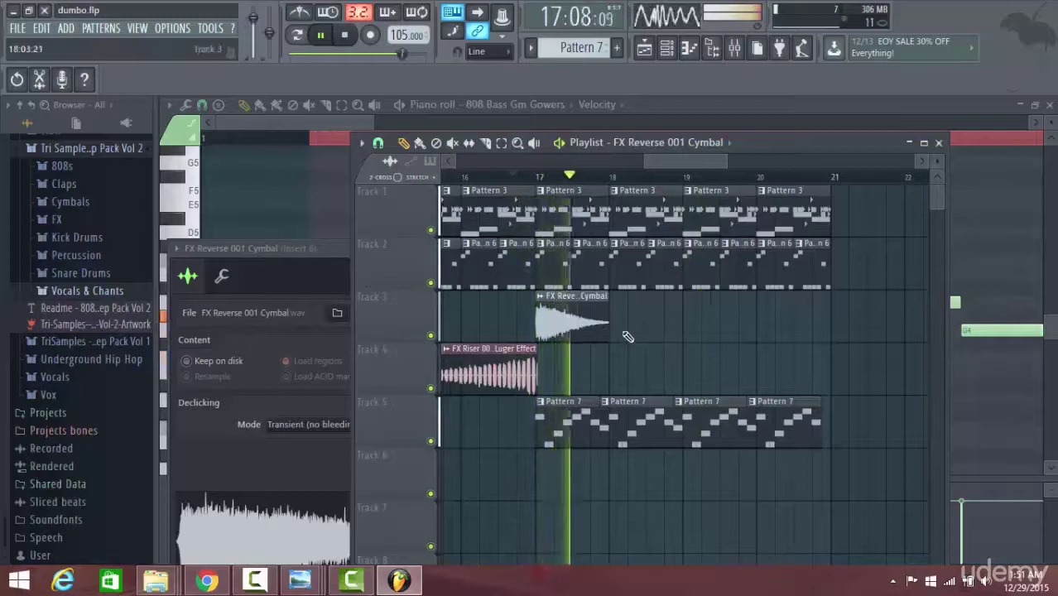
pyautogui.doubleClick(599, 314)
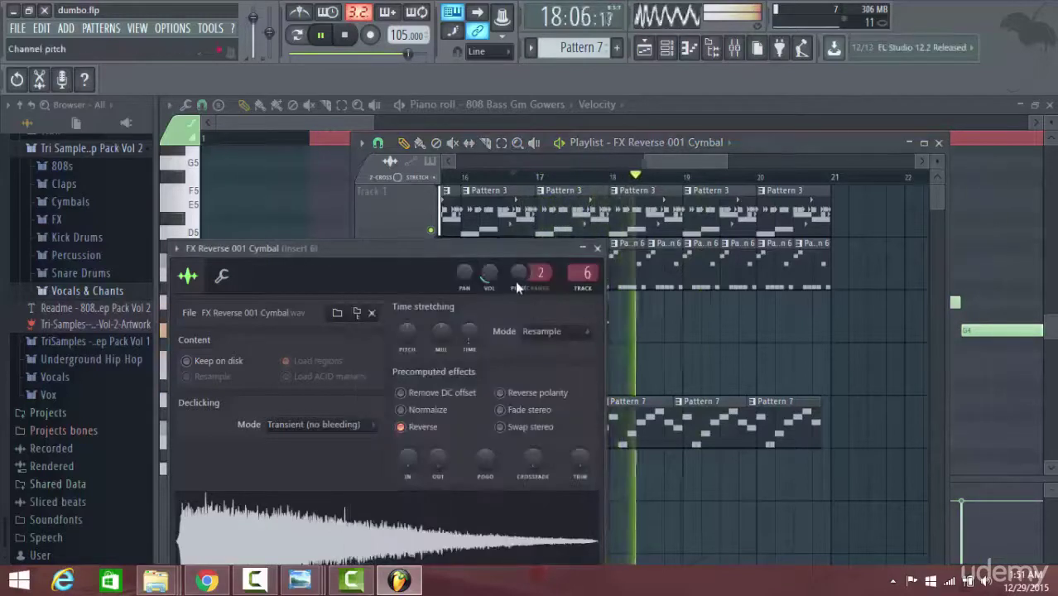
pyautogui.click(531, 180)
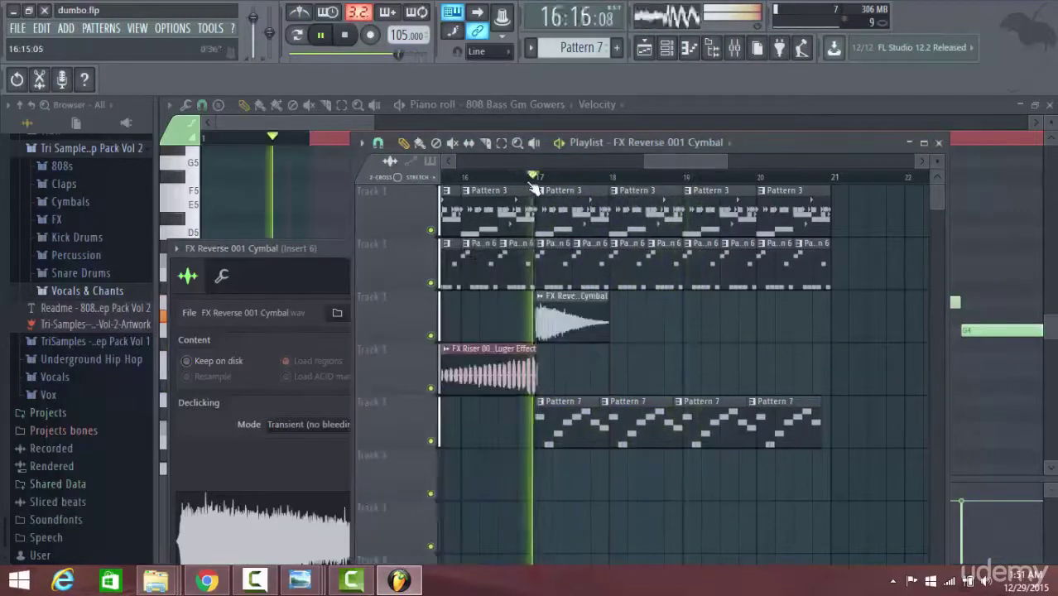
# Try pitch knob ranges of 4 and 5 on the reverse cymbal, replaying the song around bar 17
pyautogui.doubleClick(570, 331)
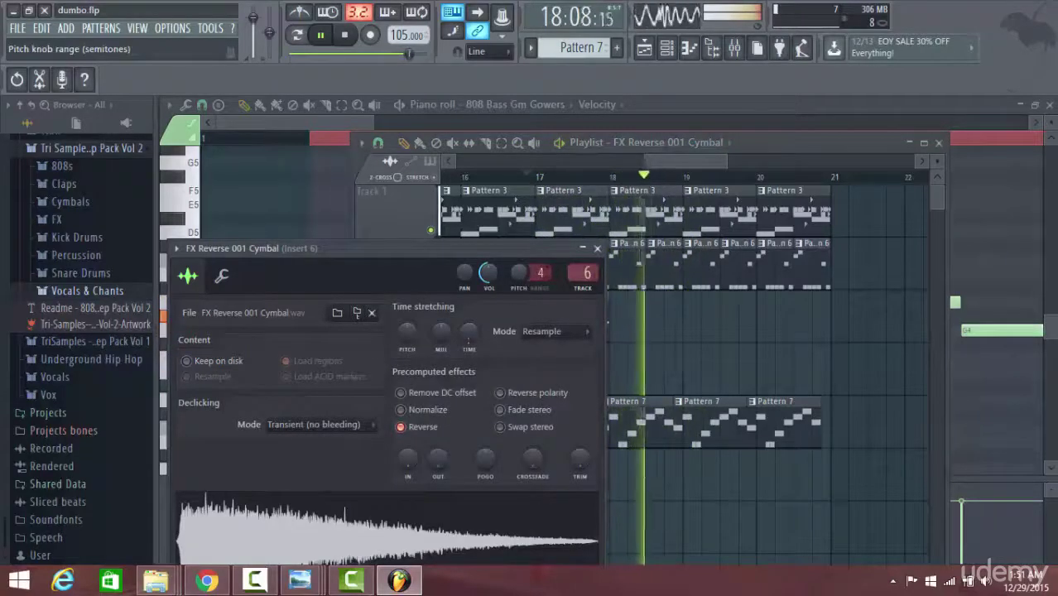
pyautogui.click(539, 177)
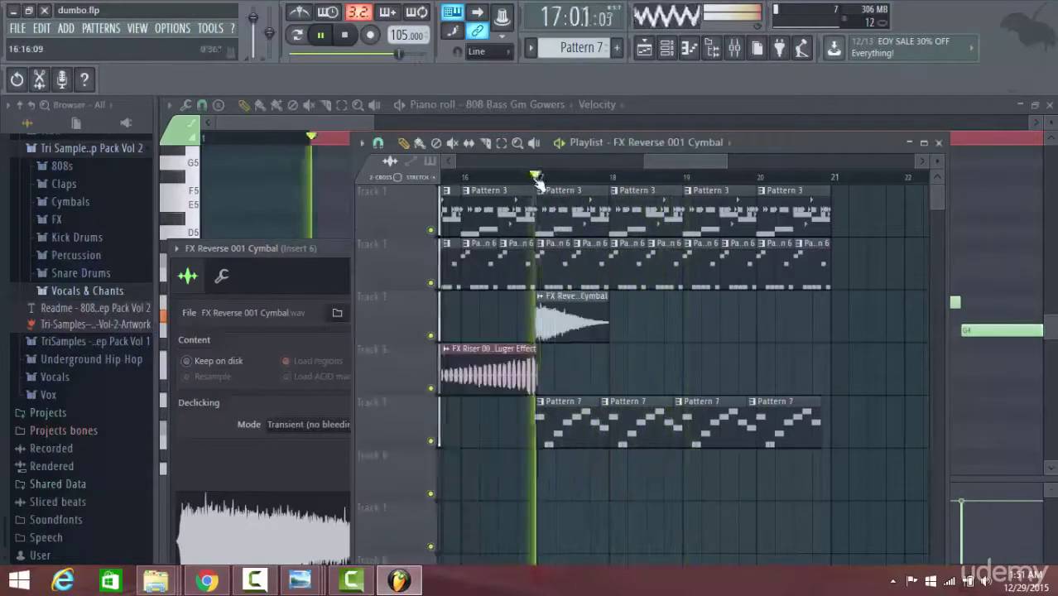
pyautogui.doubleClick(572, 323)
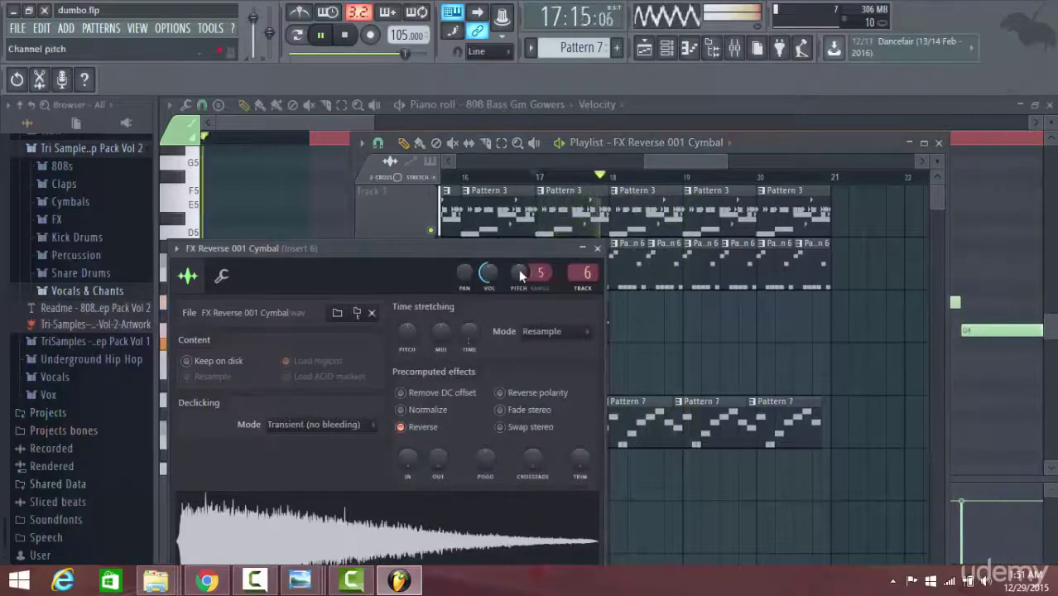
pyautogui.click(535, 179)
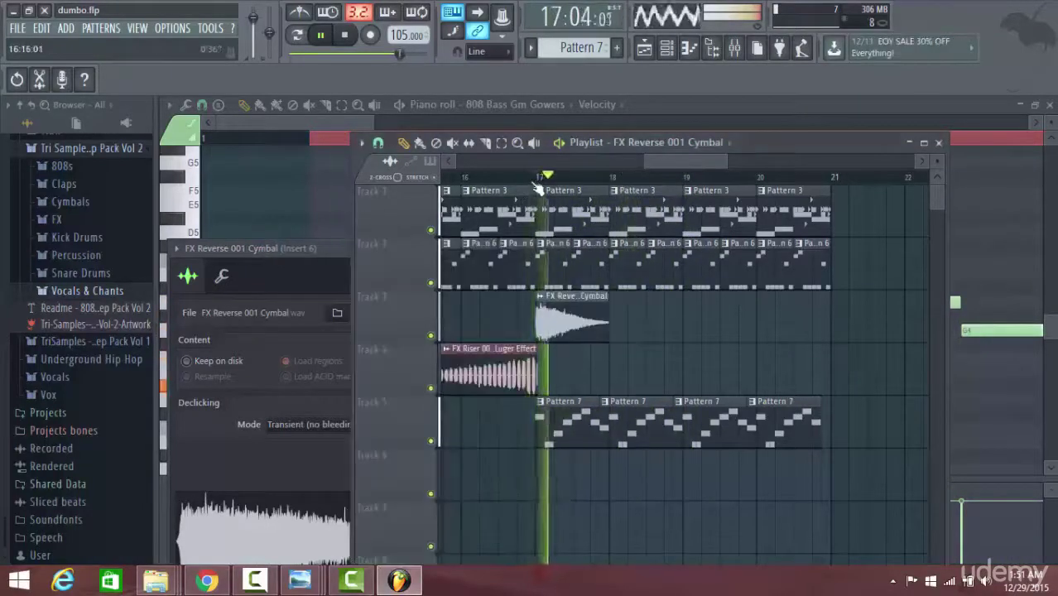
# Try a pitch range of 1 with the reverse cymbal's pitch changed, and listen to it from bar 17
pyautogui.doubleClick(582, 323)
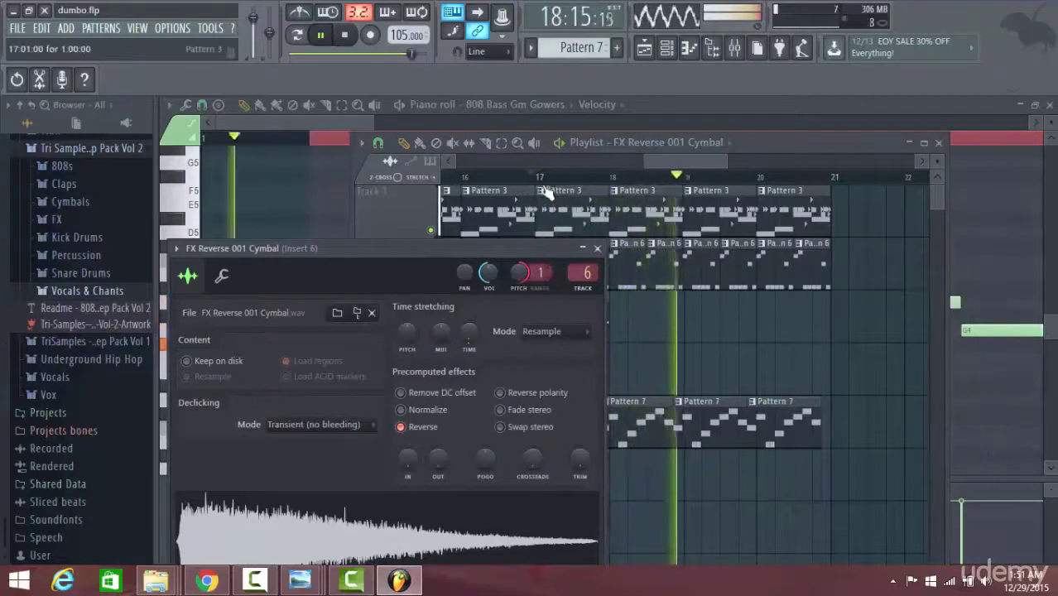
pyautogui.click(542, 178)
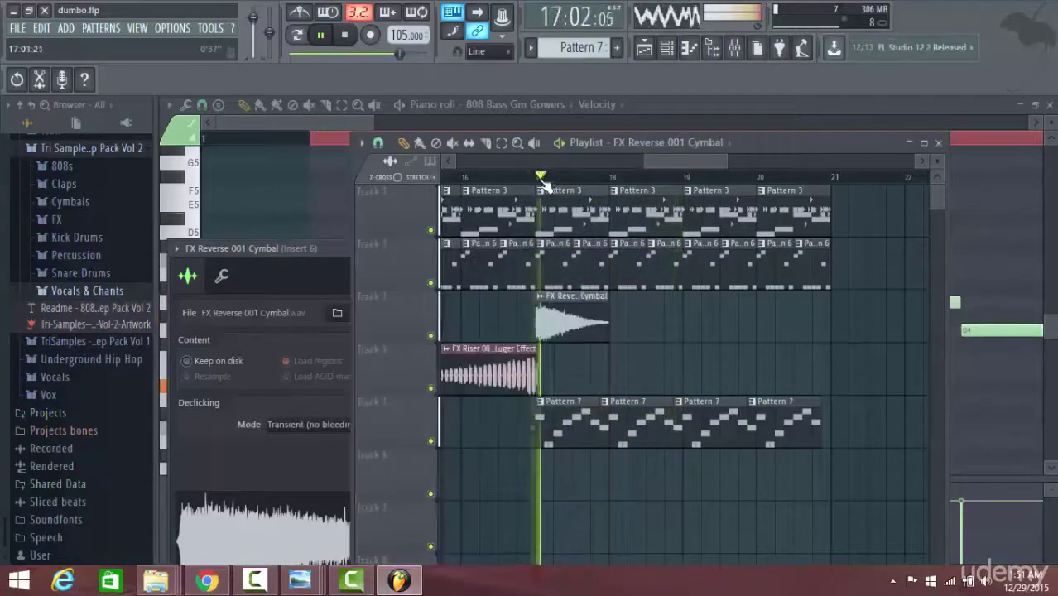
pyautogui.doubleClick(583, 323)
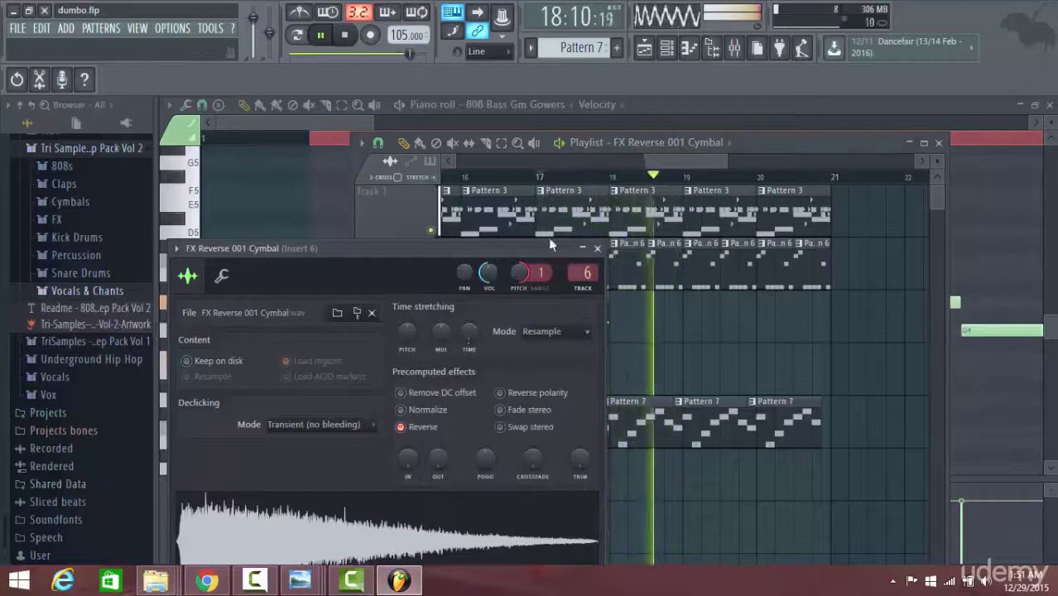
pyautogui.click(688, 182)
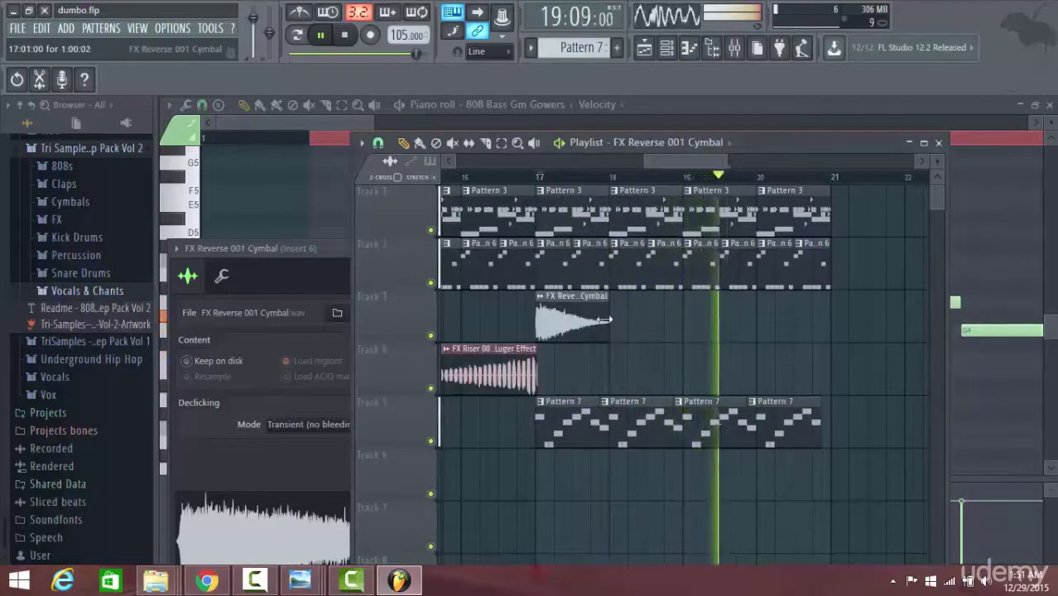
# Shorten the reverse cymbal clip to about half a bar, reset its pitch with a range of 2, and replay from before bar 17
pyautogui.moveTo(608, 319); pyautogui.dragTo(582, 319)
pyautogui.moveTo(517, 163); pyautogui.dragTo(659, 174)
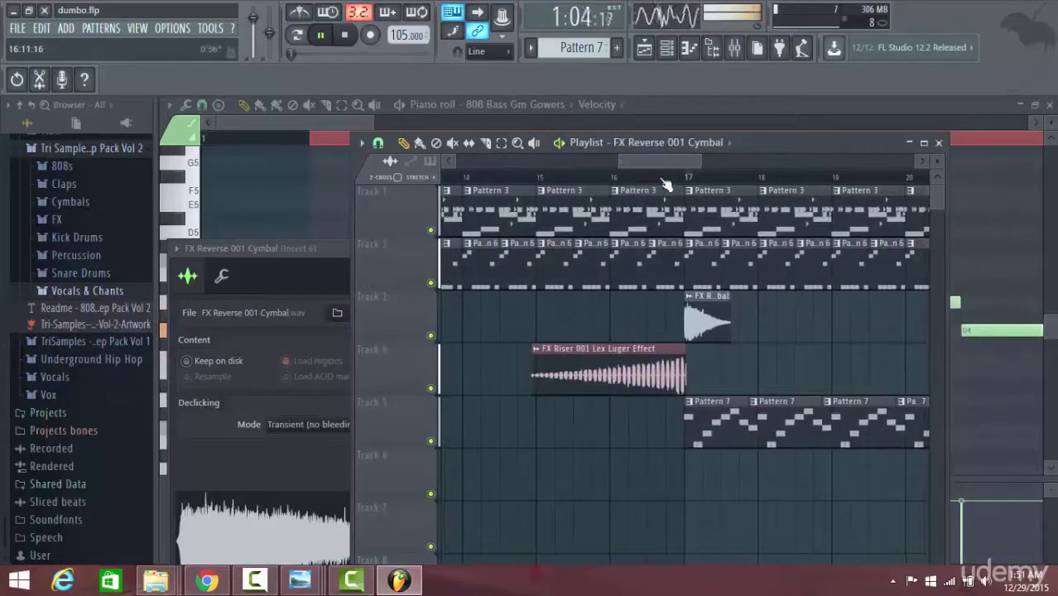
pyautogui.click(662, 176)
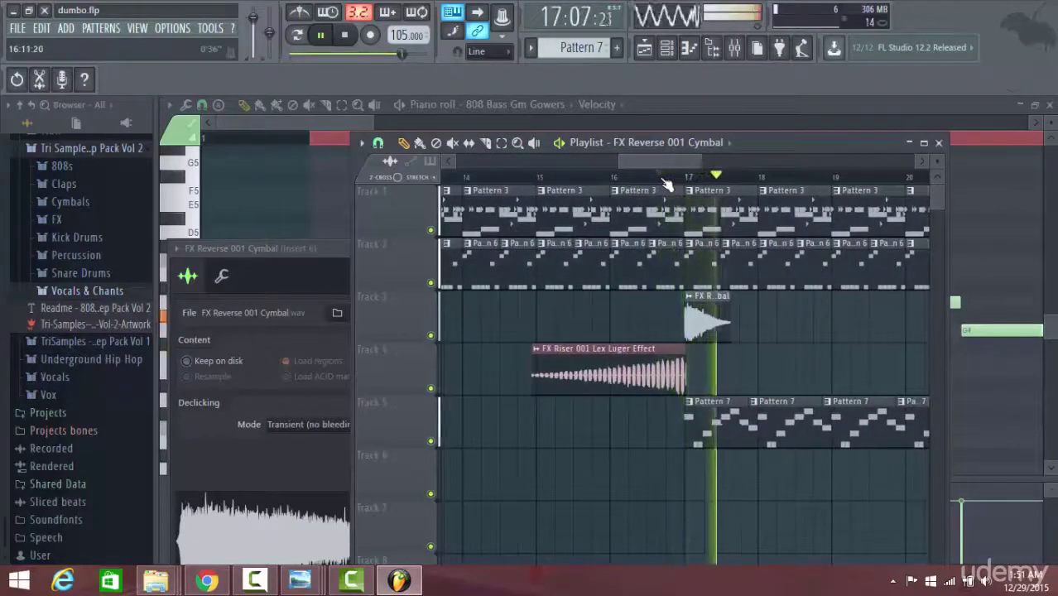
pyautogui.doubleClick(714, 324)
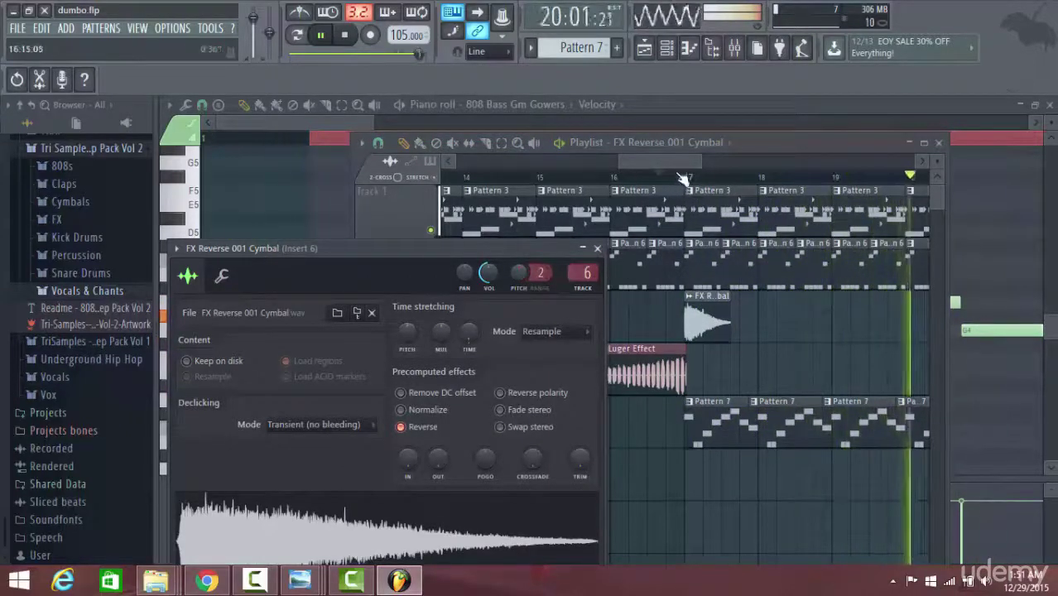
pyautogui.click(681, 287)
pyautogui.moveTo(729, 327); pyautogui.dragTo(717, 342)
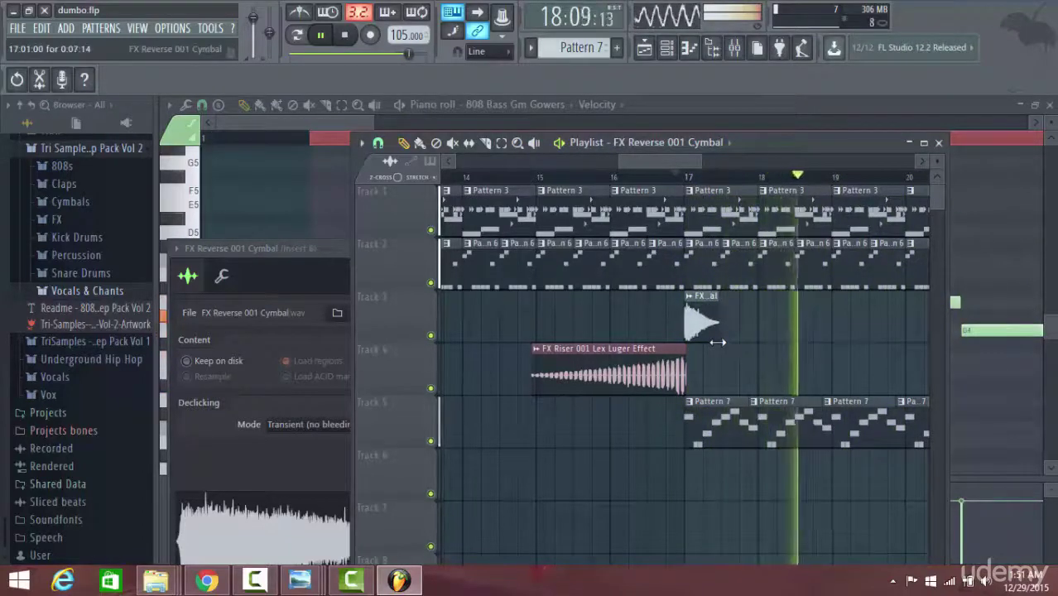
pyautogui.click(669, 178)
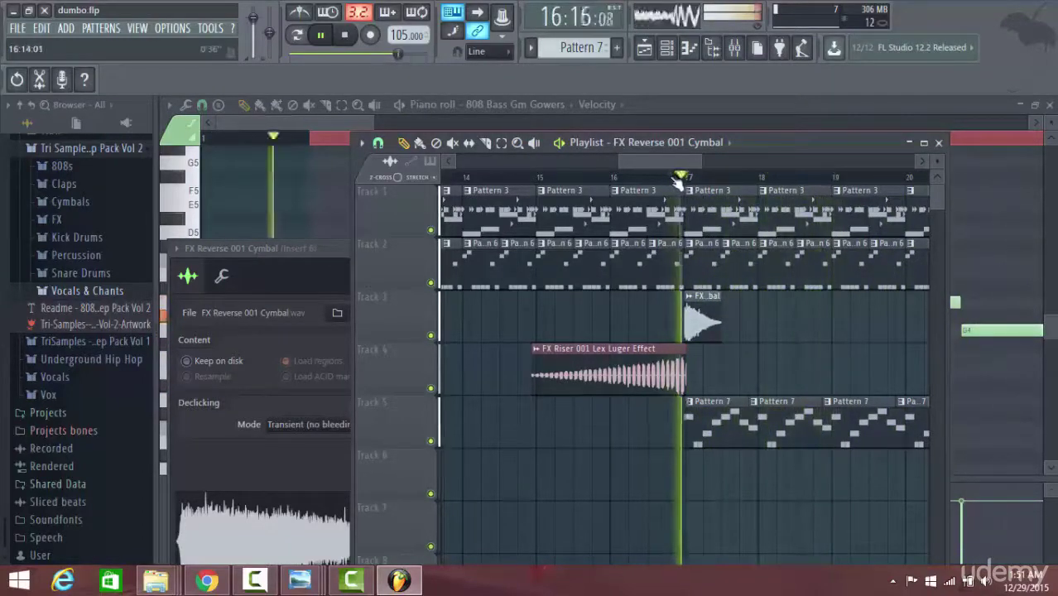
# Route the reverse cymbal to mixer track 5 and play the song from just before bar 17
pyautogui.click(339, 250)
pyautogui.click(345, 35)
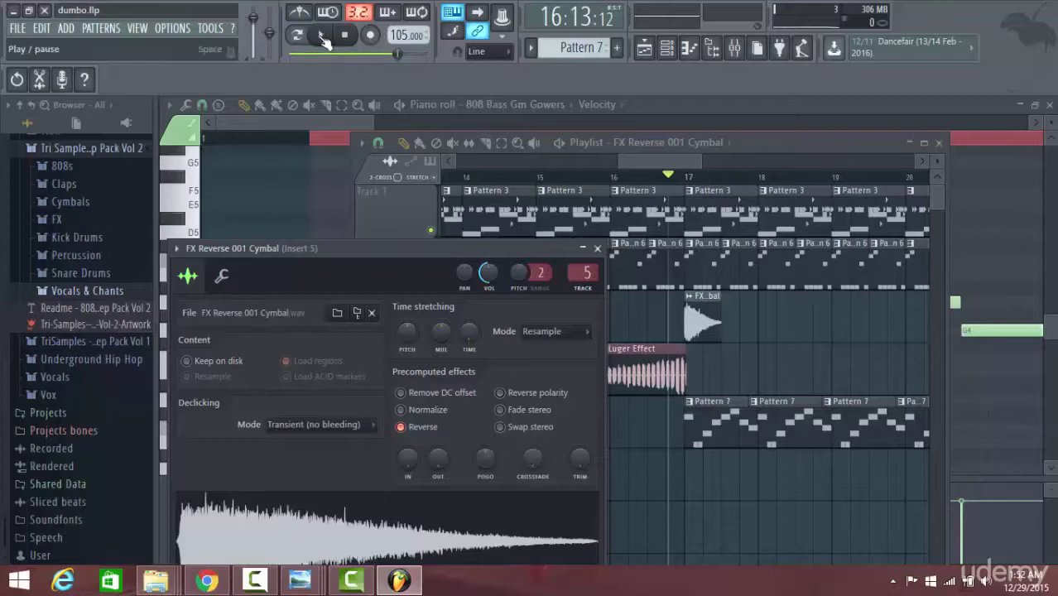
pyautogui.click(324, 40)
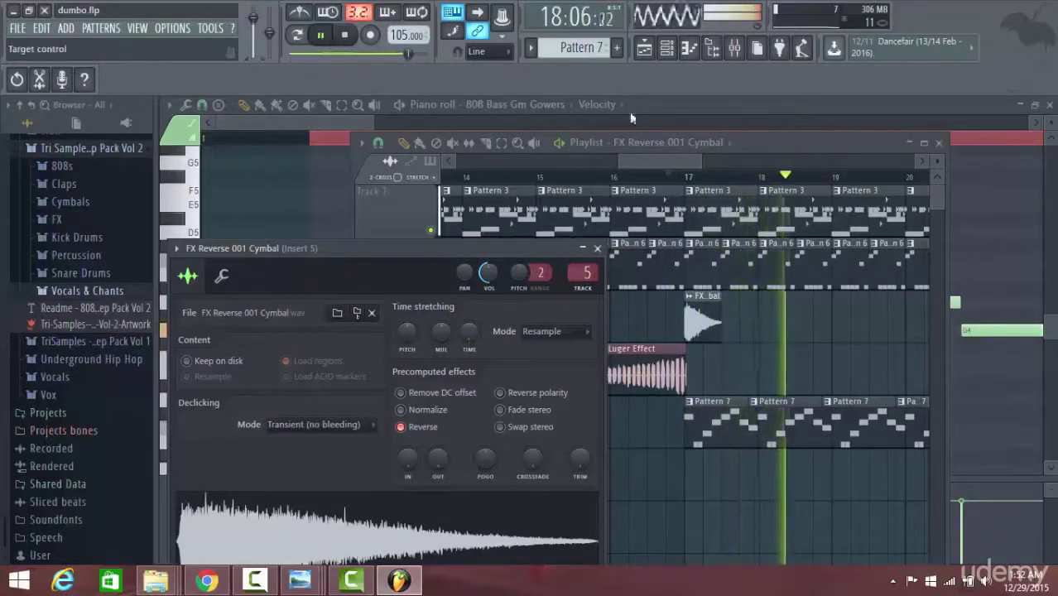
pyautogui.click(663, 178)
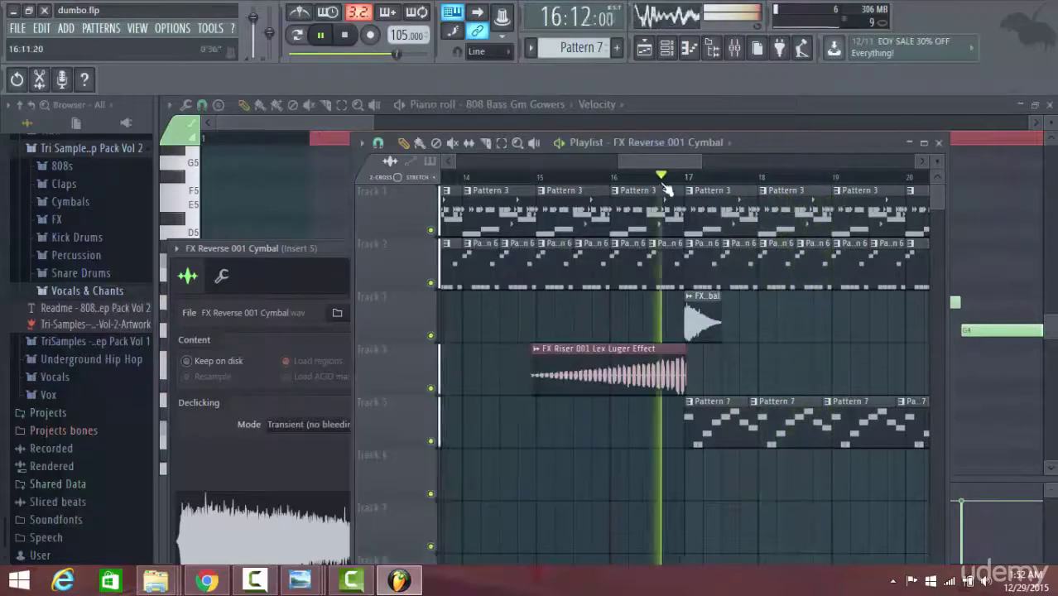
# Route the reverse cymbal channel to mixer track 8
pyautogui.doubleClick(698, 332)
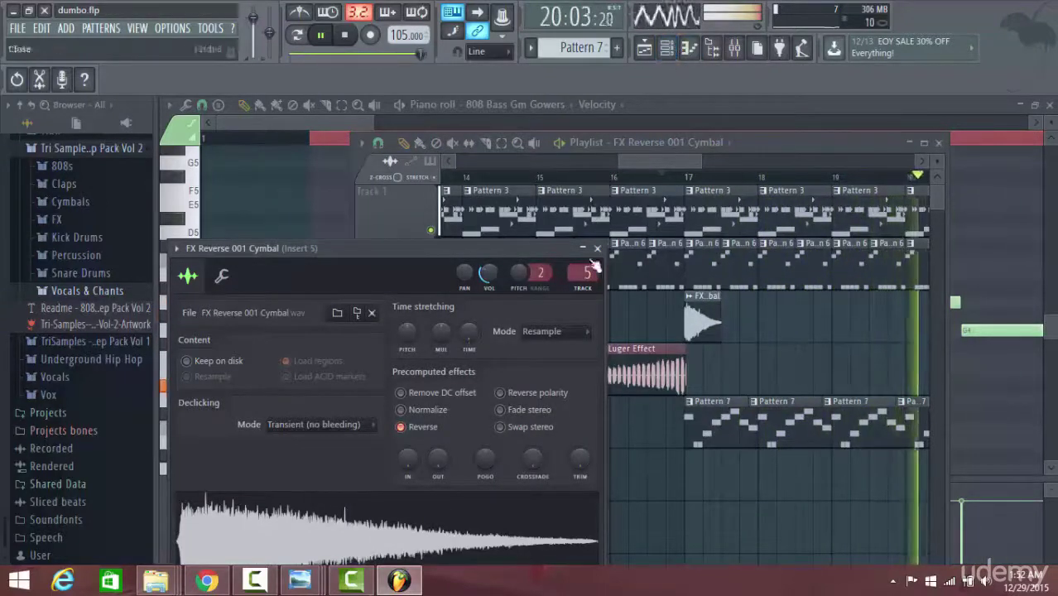
pyautogui.scroll(2, 587, 273)
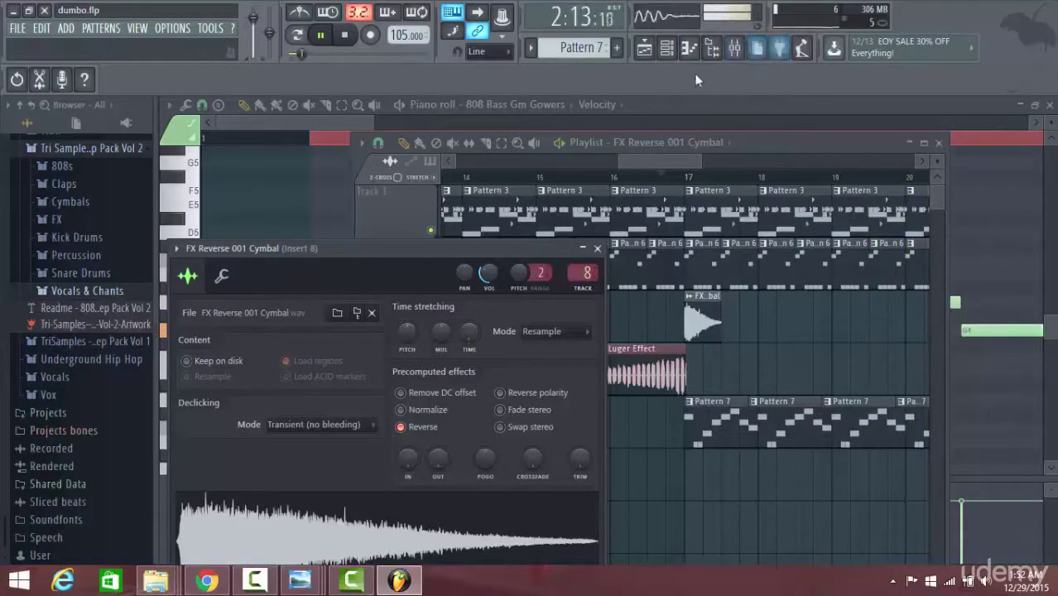
# Load Hbasms Stereoizer into the first effect slot of mixer track 8
pyautogui.click(733, 48)
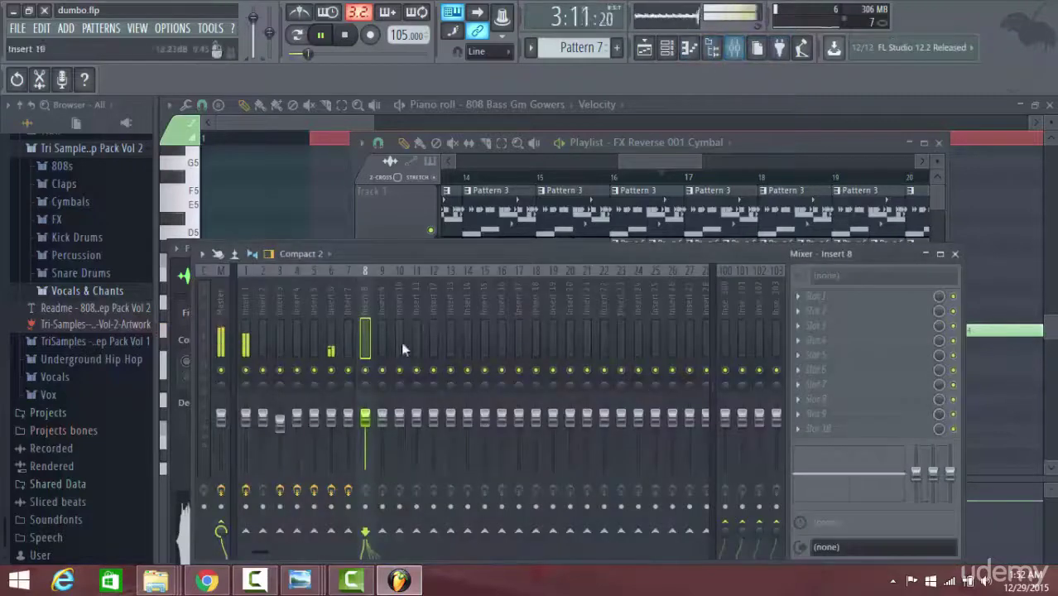
pyautogui.click(810, 300)
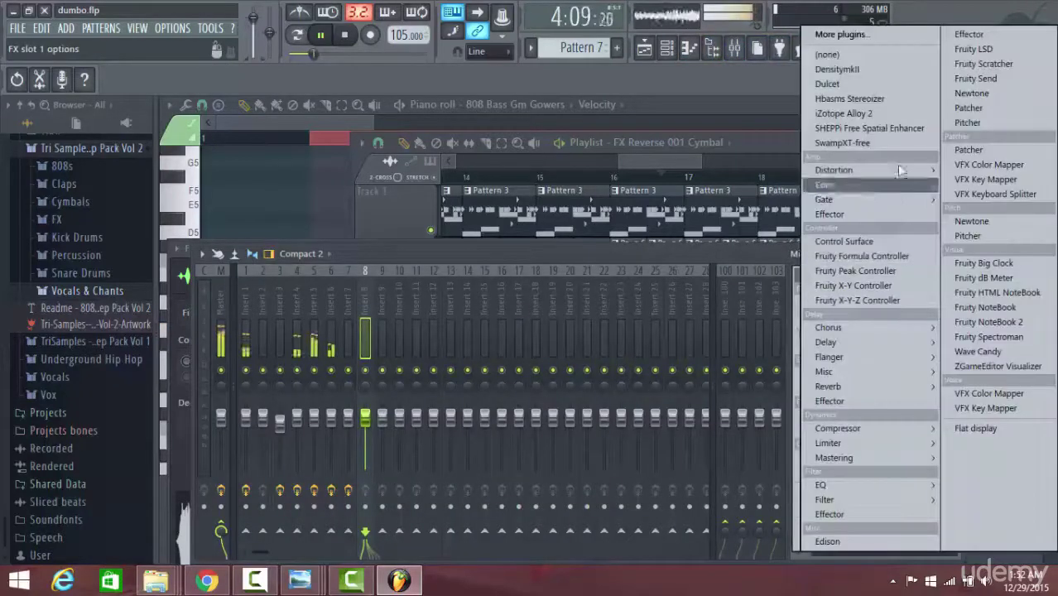
pyautogui.click(853, 98)
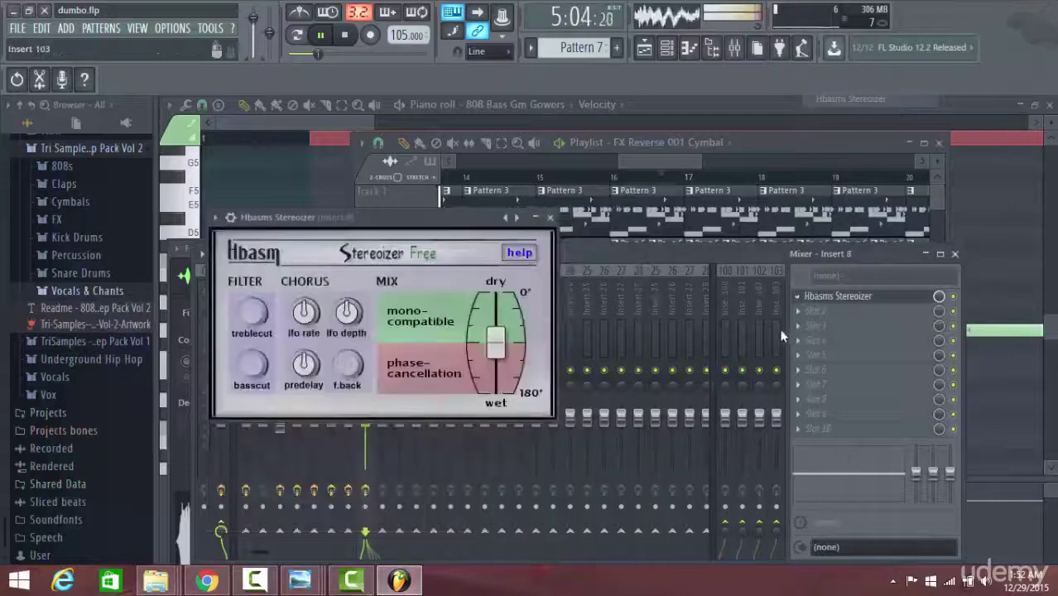
# Add Fruity Delay 2 to the second effect slot of mixer track 8 and apply its Default (send) preset
pyautogui.click(806, 315)
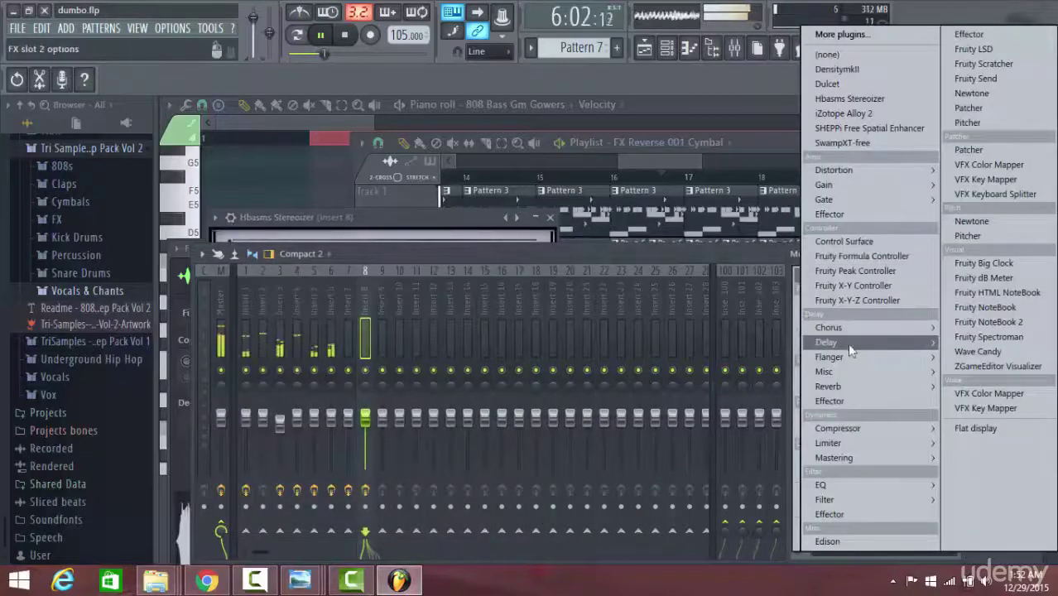
pyautogui.moveTo(847, 343)
pyautogui.click(975, 356)
pyautogui.click(797, 311)
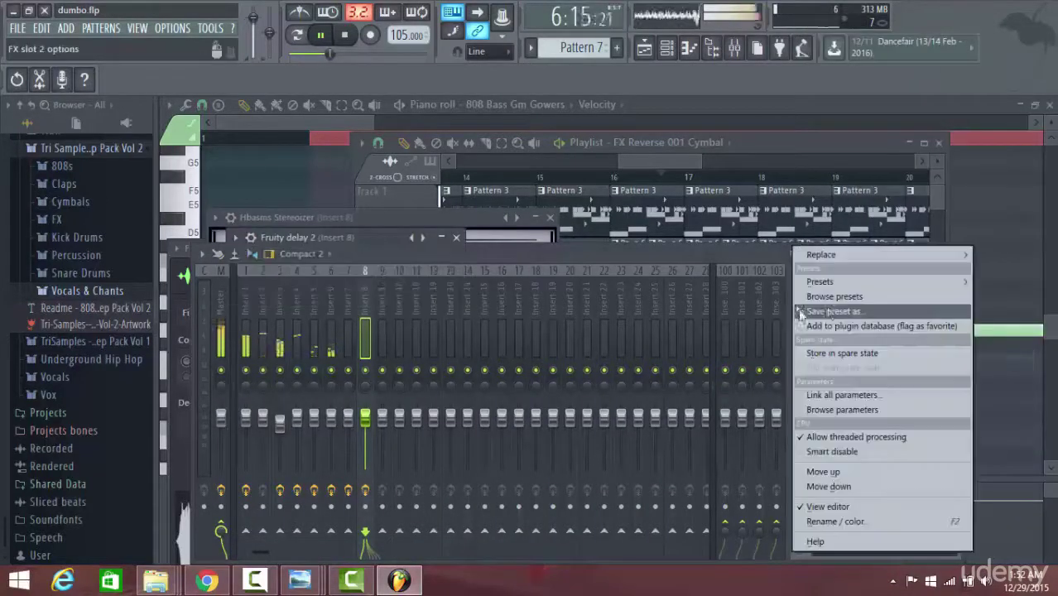
pyautogui.moveTo(857, 284)
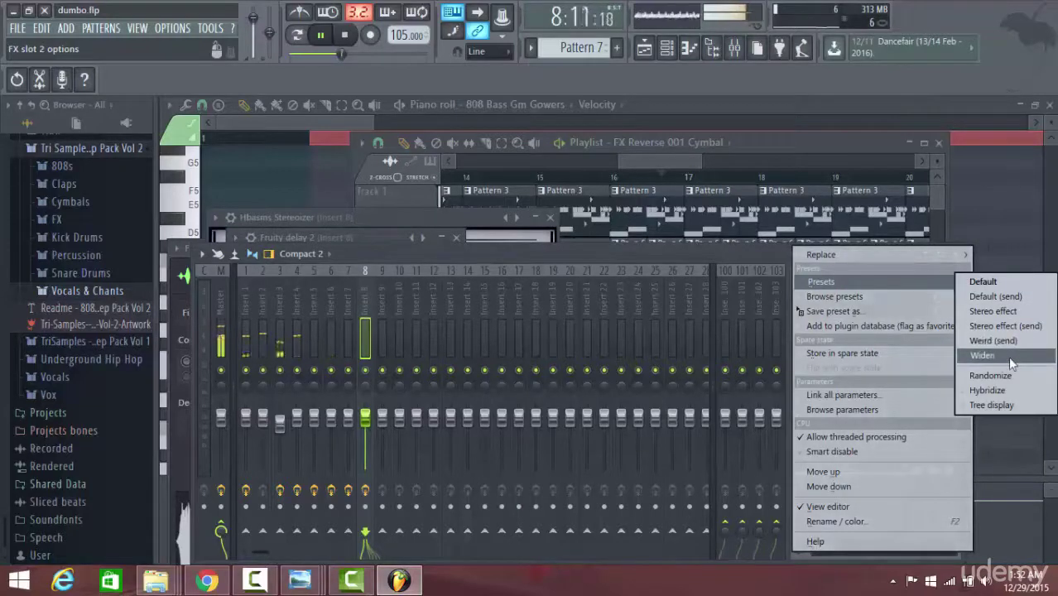
pyautogui.click(998, 296)
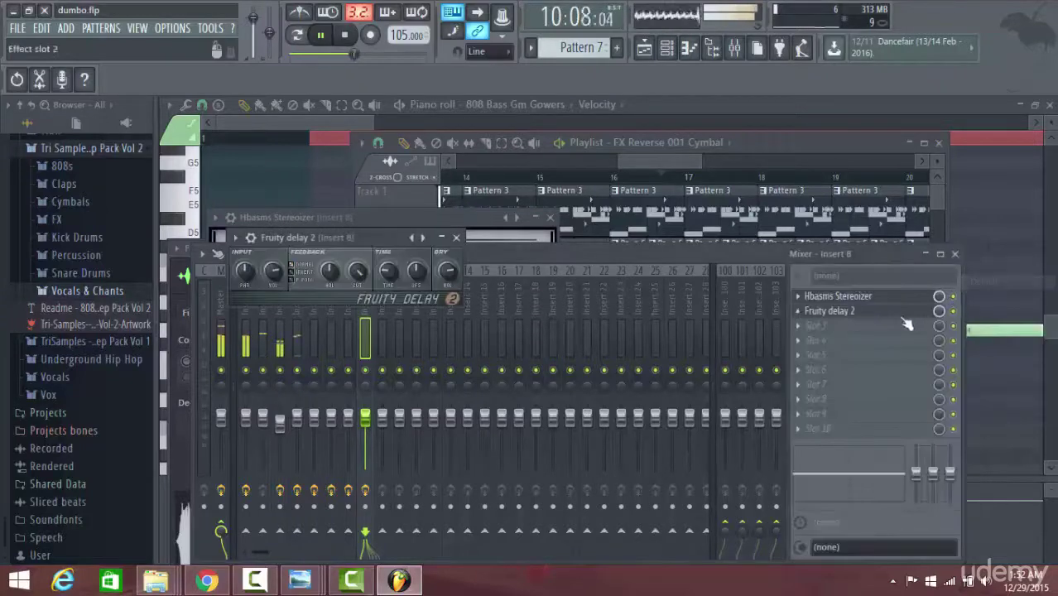
pyautogui.click(800, 317)
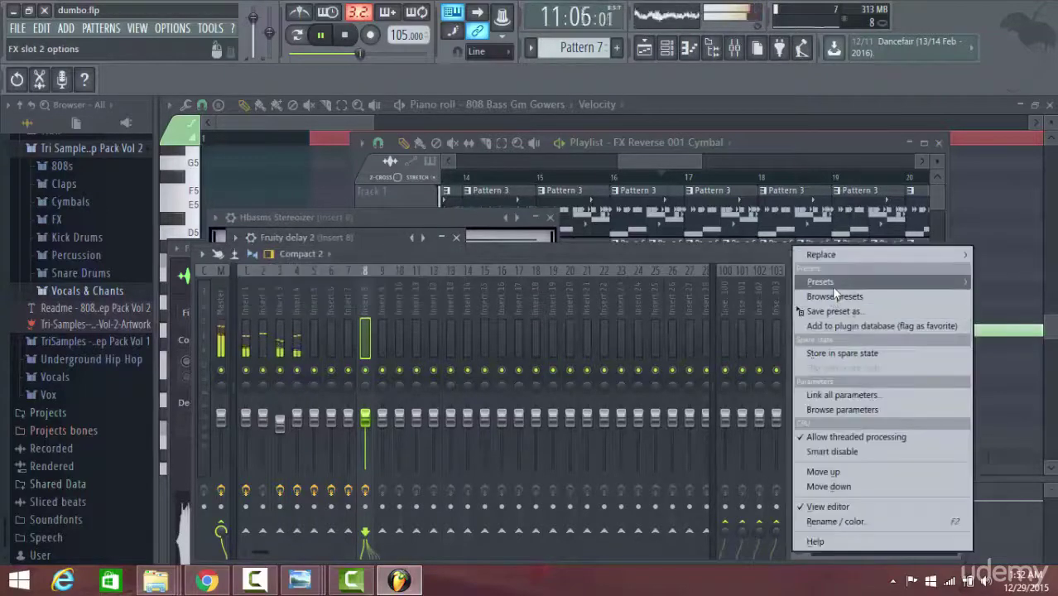
pyautogui.click(998, 296)
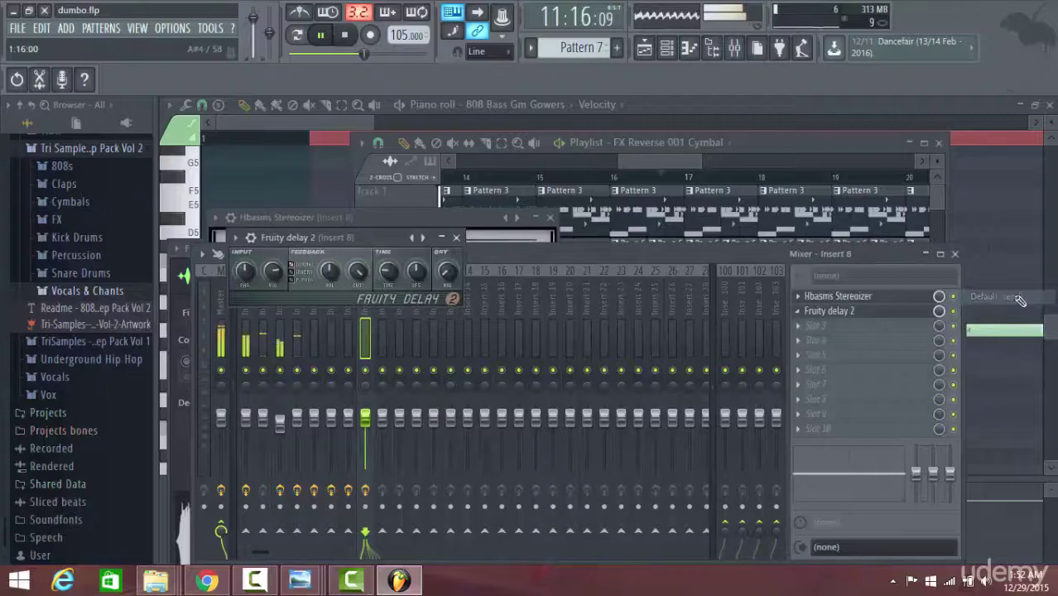
# Add Fruity Reeverb 2 to the third effect slot of mixer track 8
pyautogui.click(809, 327)
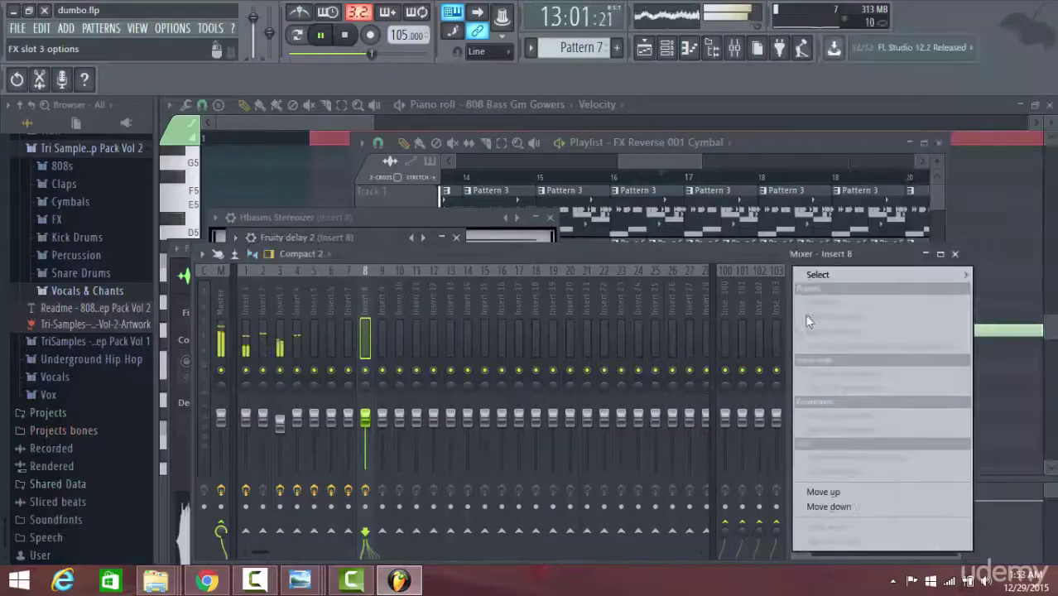
pyautogui.moveTo(820, 276)
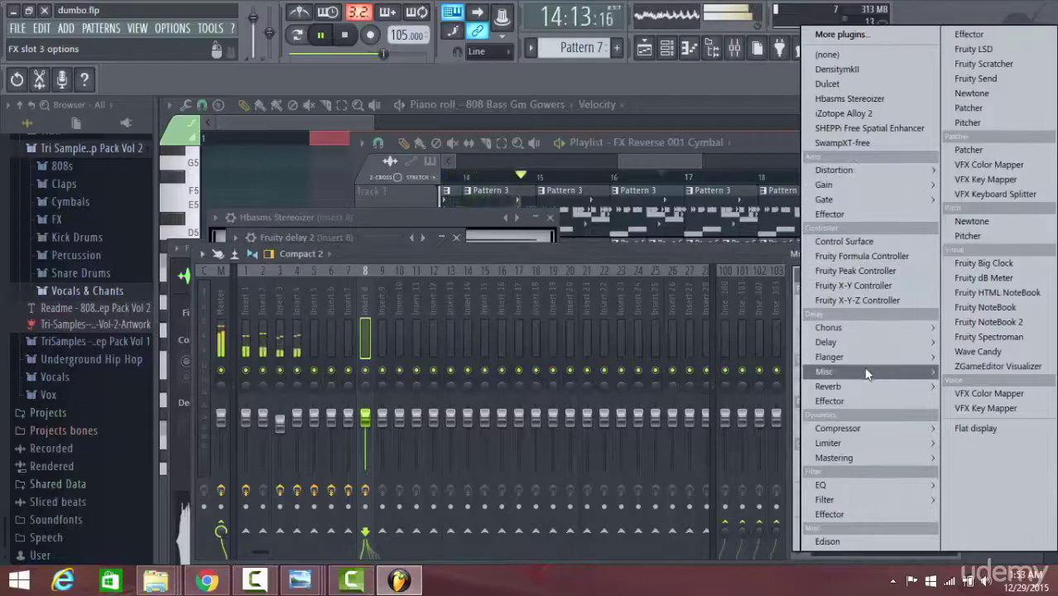
pyautogui.moveTo(918, 384)
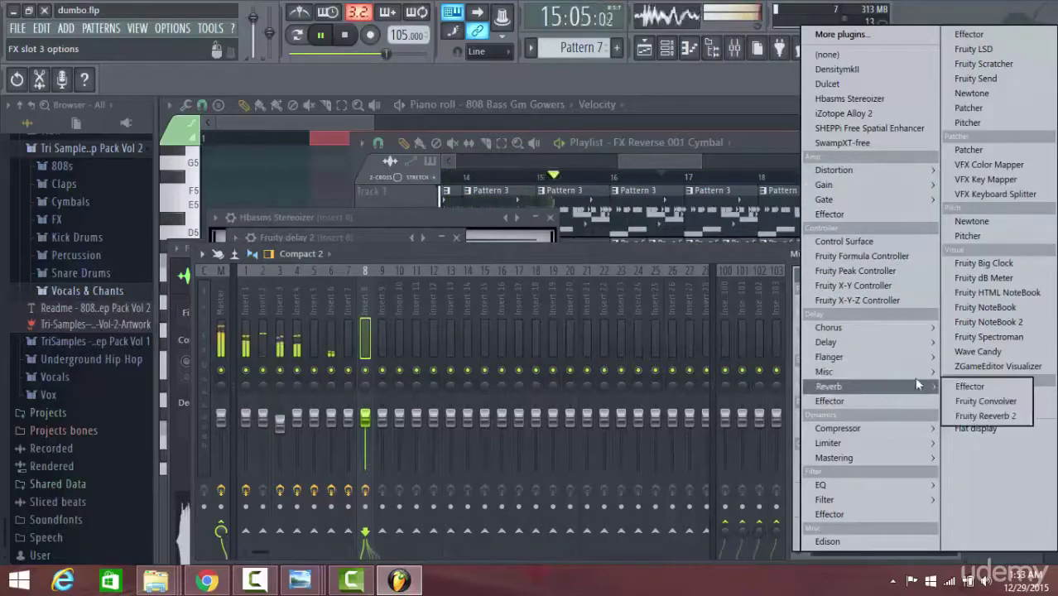
pyautogui.click(990, 415)
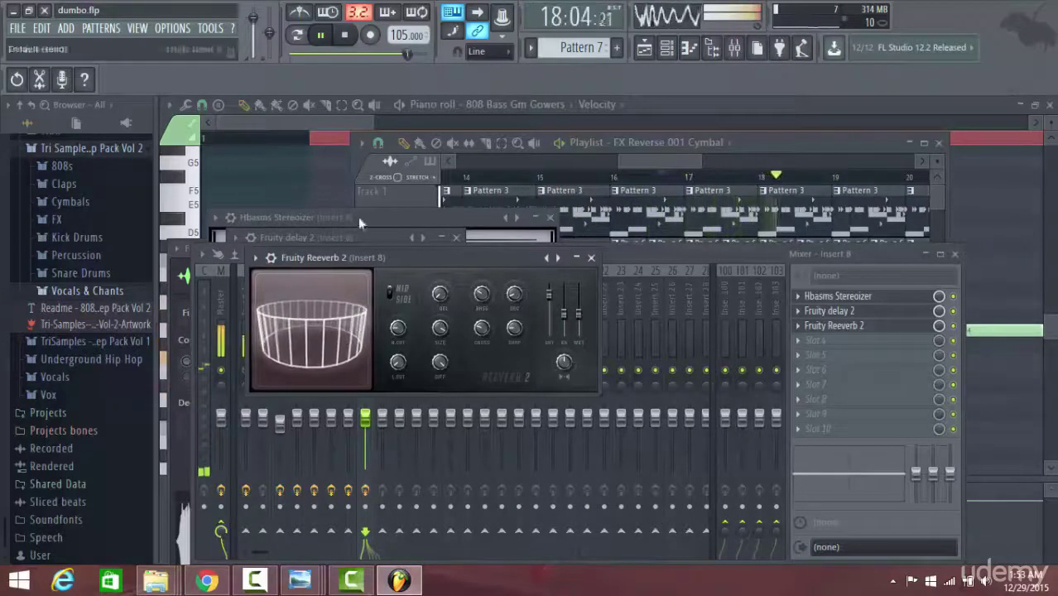
# Shift the reverse cymbal clip on track 3 to start shortly before bar 17, replaying from bar 15 to check its timing
pyautogui.click(700, 155)
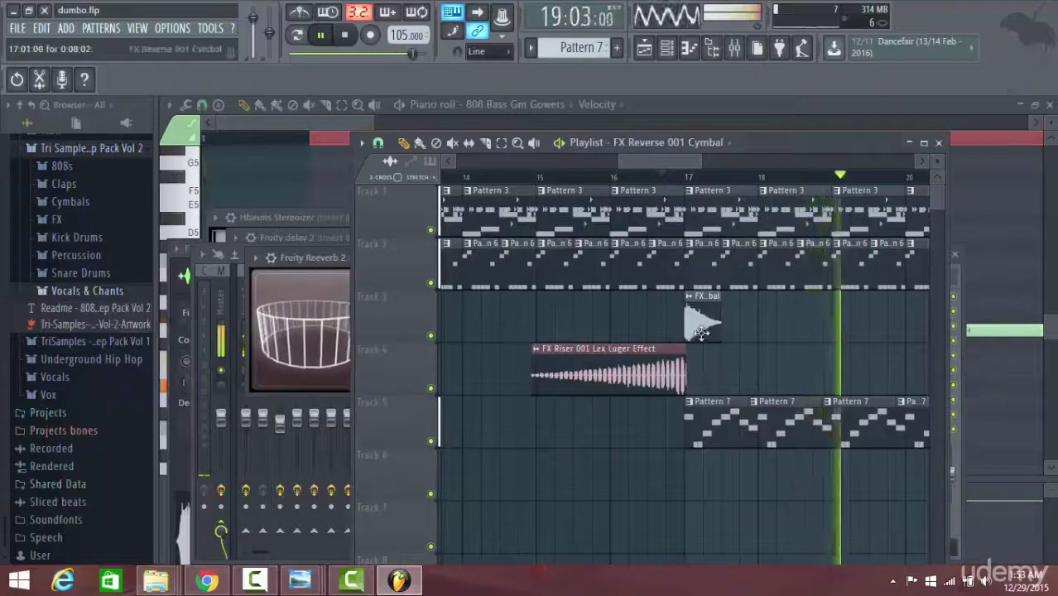
pyautogui.moveTo(686, 340); pyautogui.dragTo(685, 323)
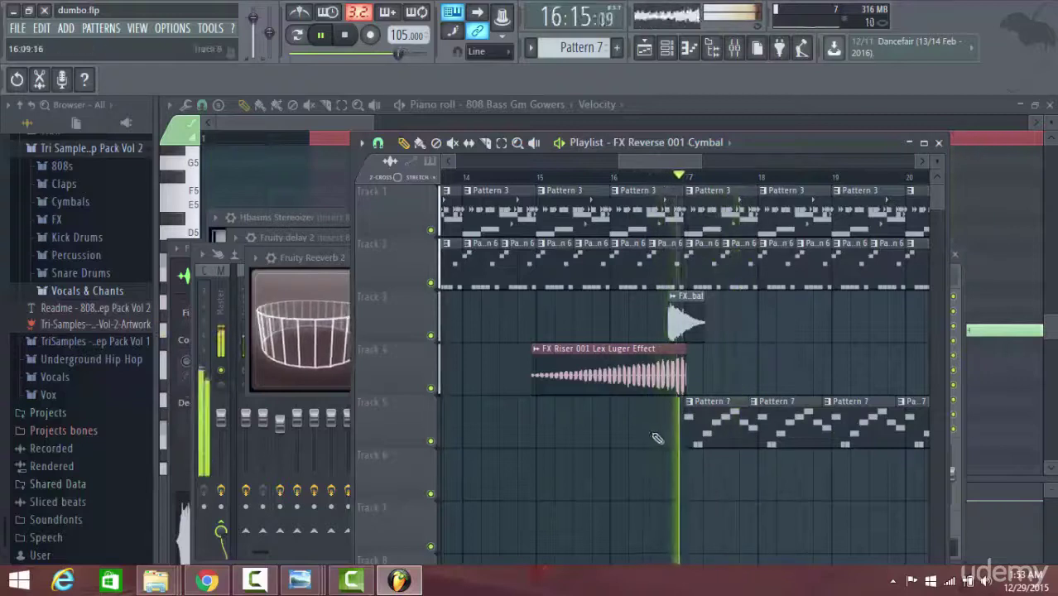
pyautogui.moveTo(682, 323); pyautogui.dragTo(686, 323)
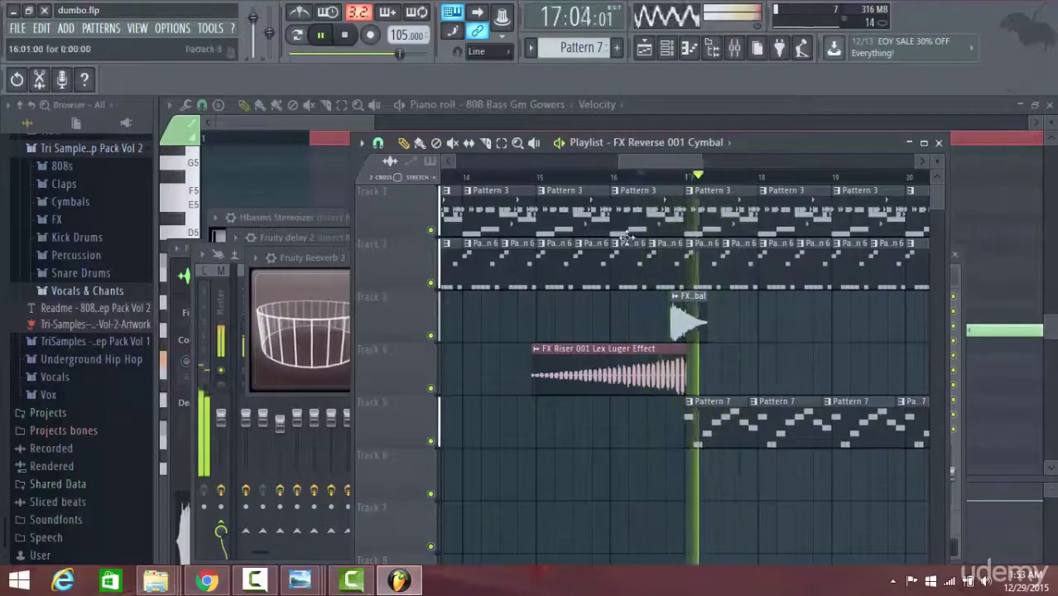
pyautogui.click(618, 183)
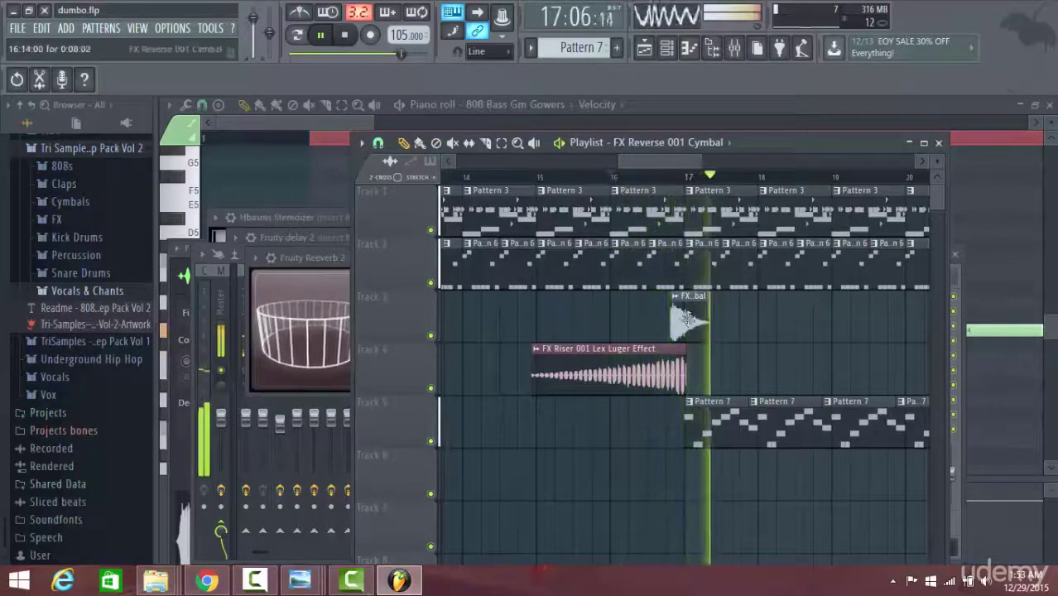
pyautogui.click(572, 177)
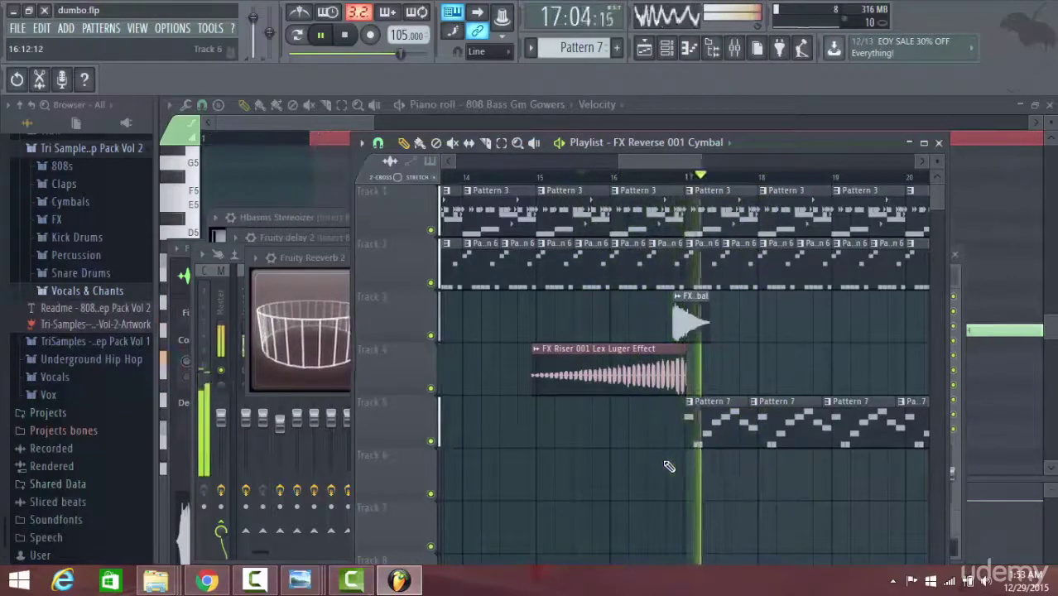
pyautogui.moveTo(700, 337); pyautogui.dragTo(700, 342)
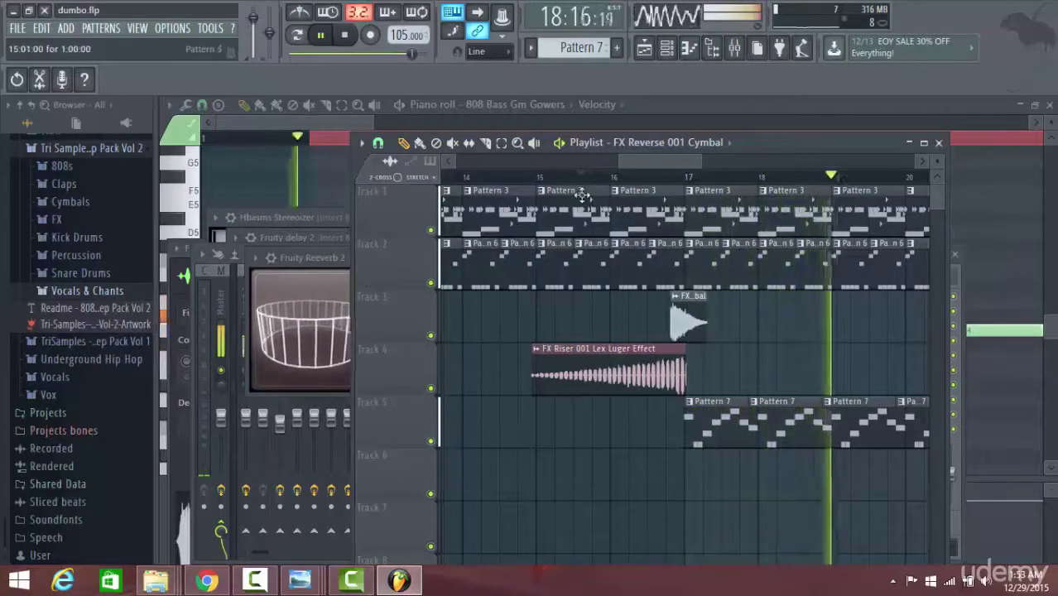
pyautogui.click(540, 179)
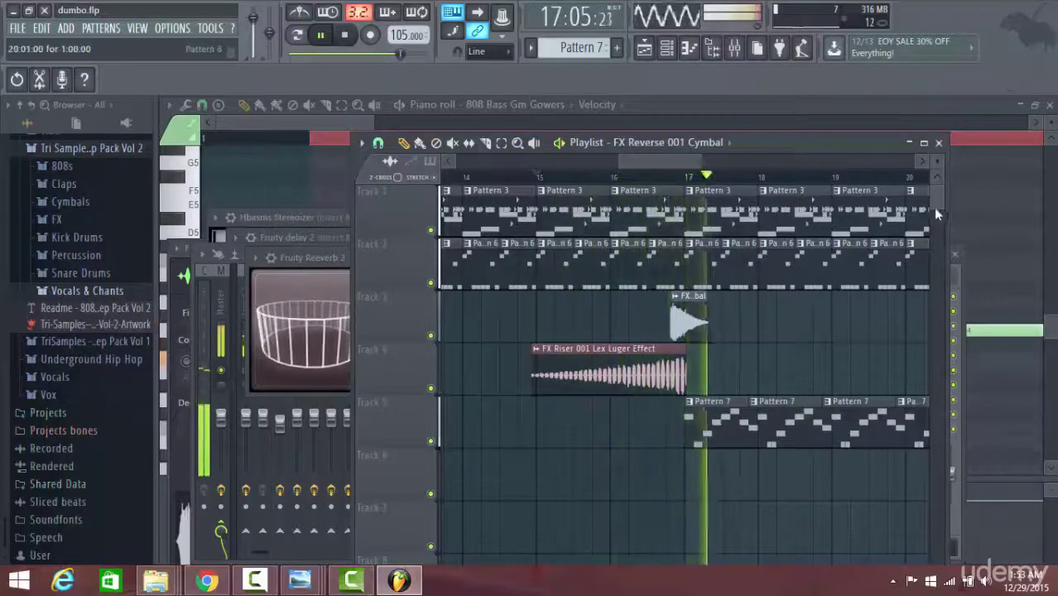
# Stop the song playback, return to the start of the arrangement and save the project
pyautogui.moveTo(936, 214); pyautogui.dragTo(945, 245)
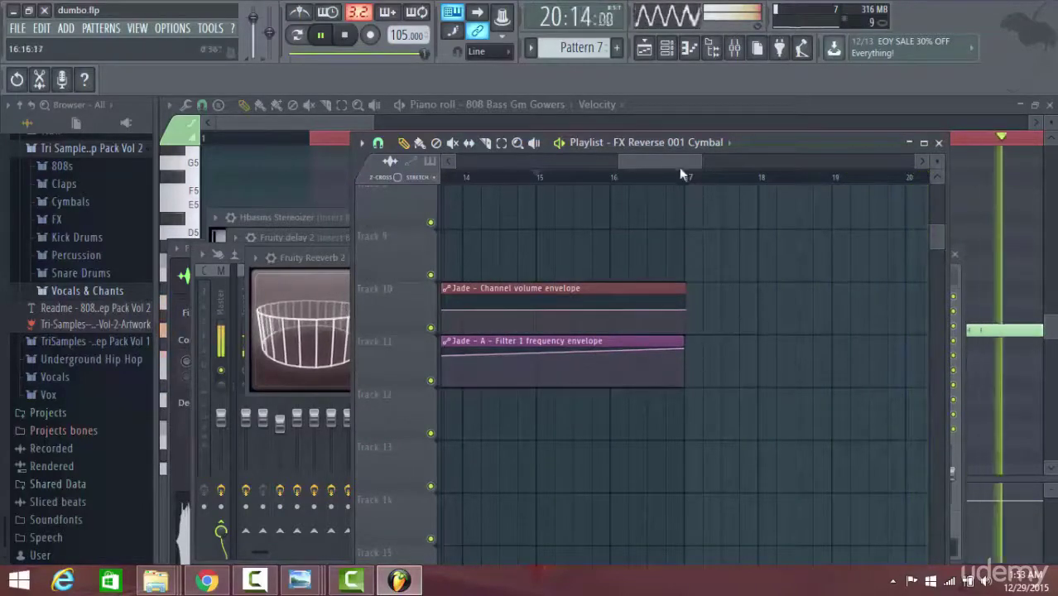
pyautogui.moveTo(681, 168)
pyautogui.mouseDown()
pyautogui.moveTo(651, 166)
pyautogui.moveTo(696, 167)
pyautogui.moveTo(602, 178)
pyautogui.moveTo(696, 169)
pyautogui.mouseUp()
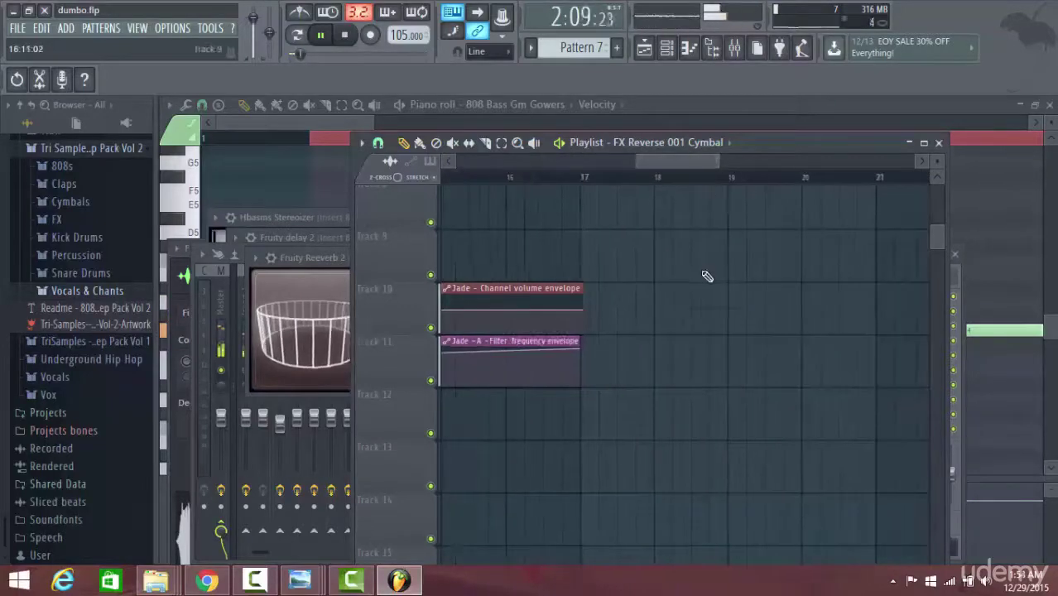
pyautogui.scroll(8, 706, 276)
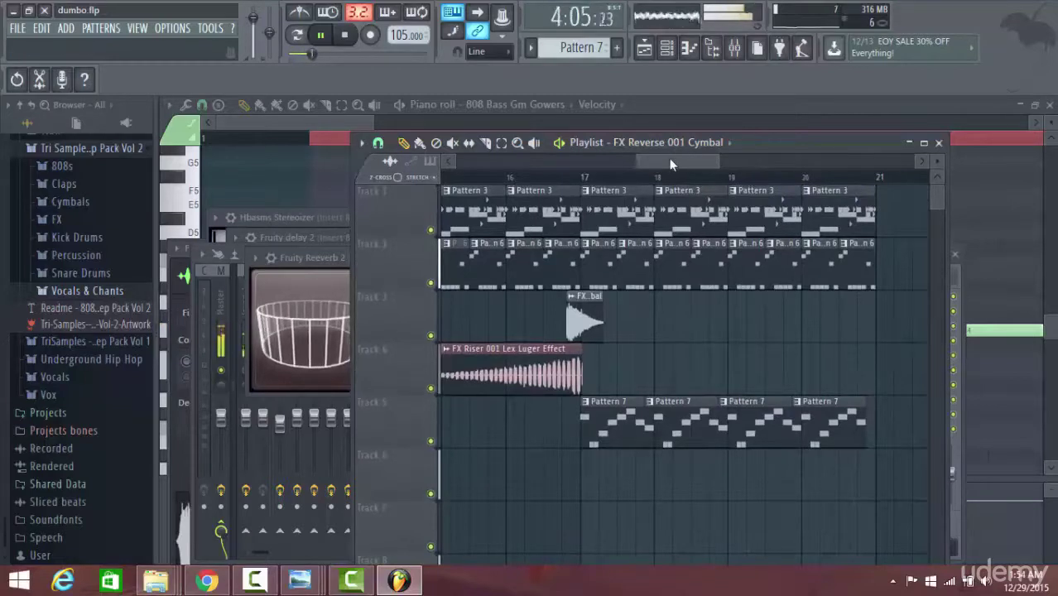
pyautogui.click(345, 36)
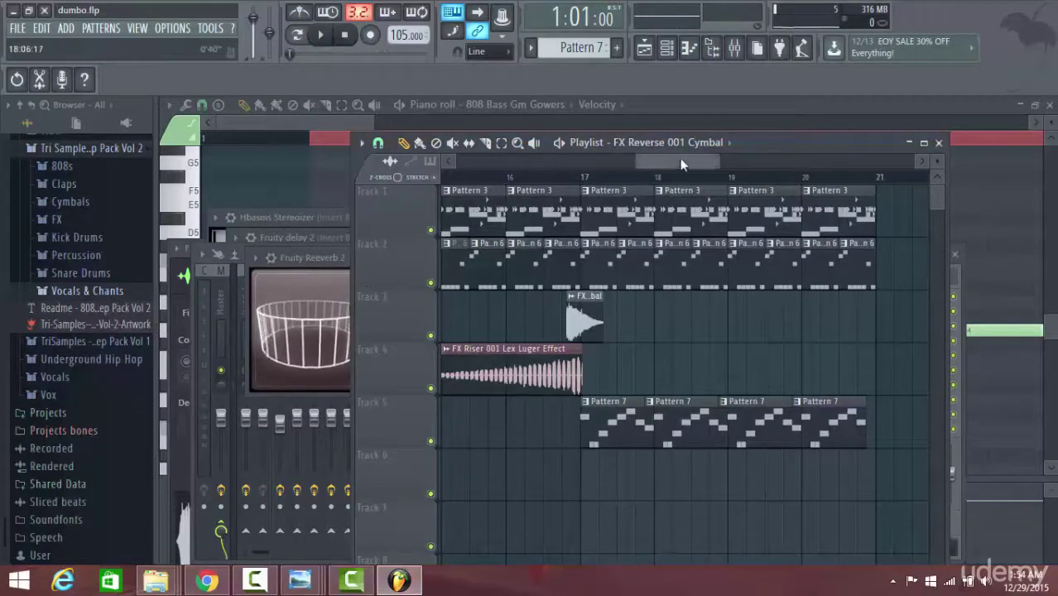
pyautogui.hscroll(-10, 704, 178)
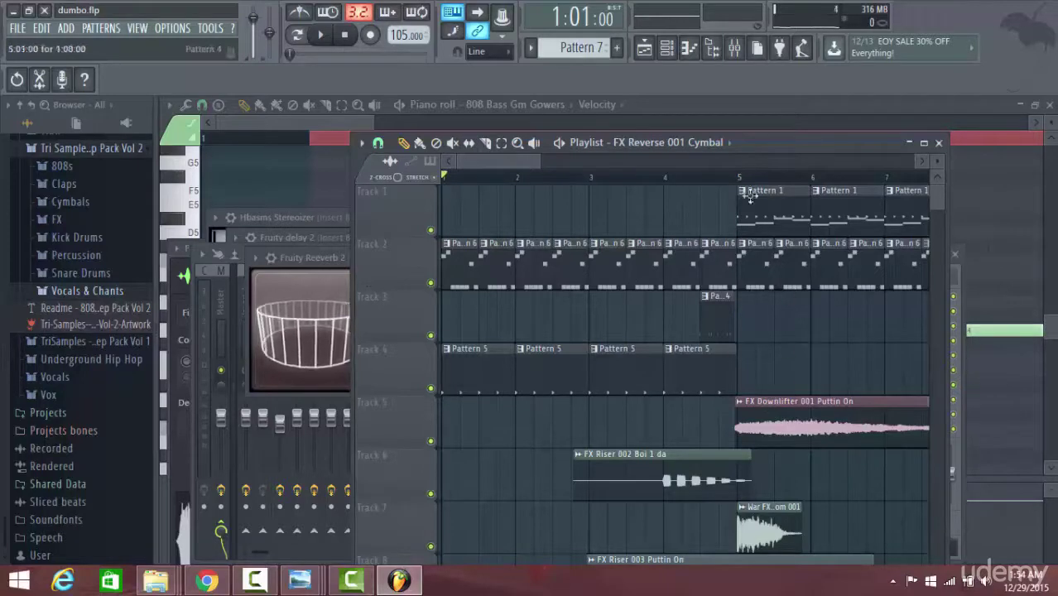
pyautogui.moveTo(507, 161); pyautogui.dragTo(311, 259)
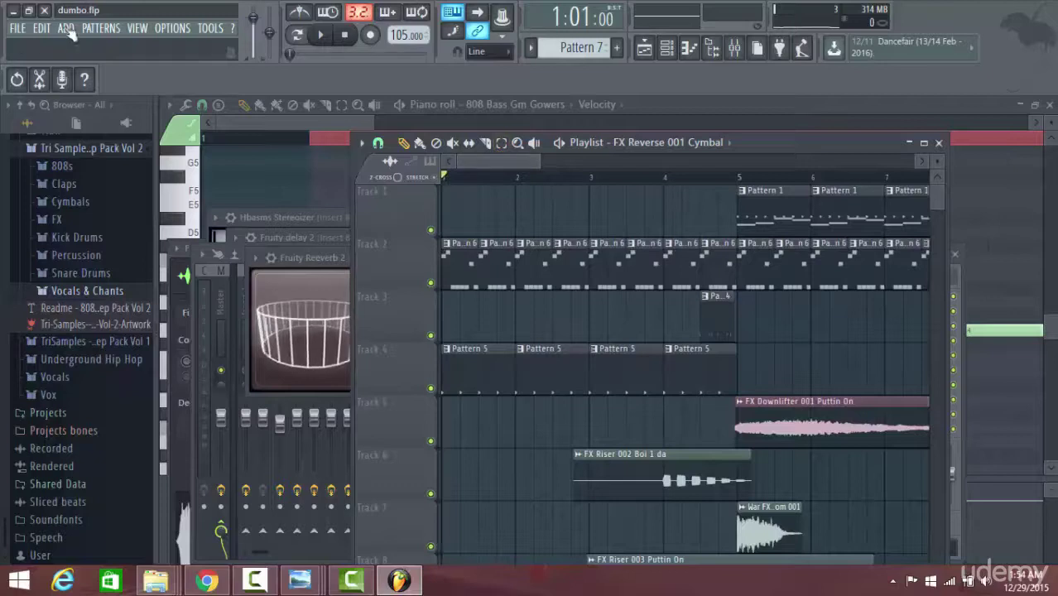
pyautogui.click(17, 28)
pyautogui.click(25, 130)
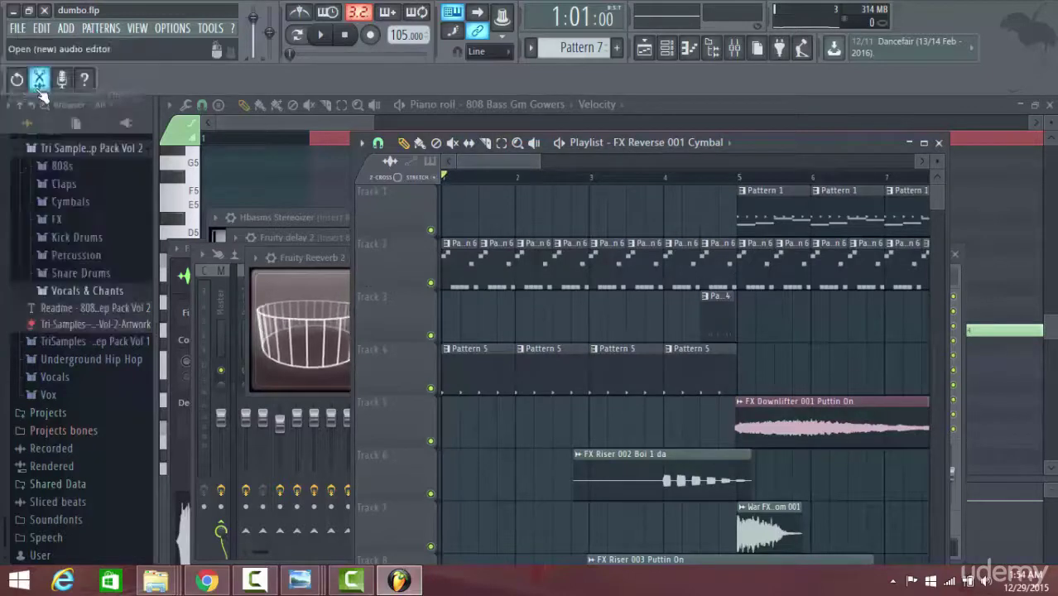